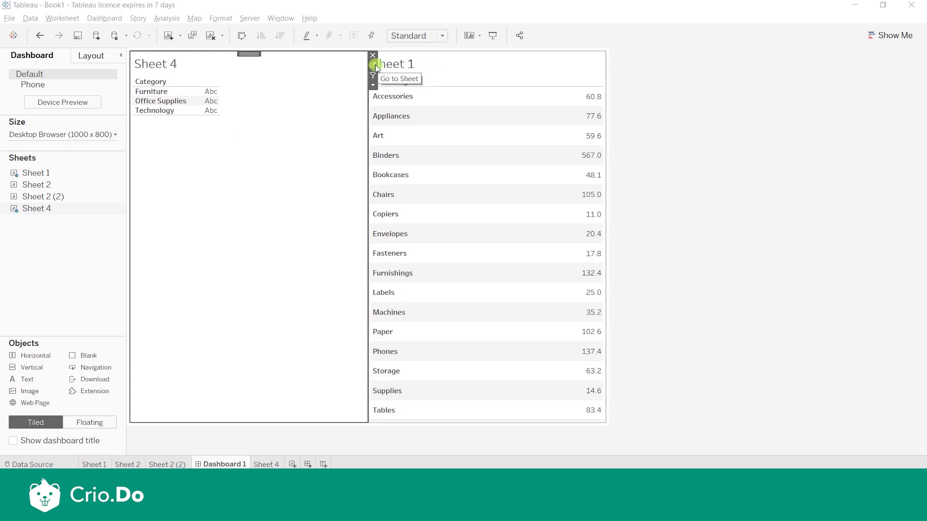
- Open Sheet 1 from the dashboard to review the fields on its Marks card, including the text mark
click(486, 64)
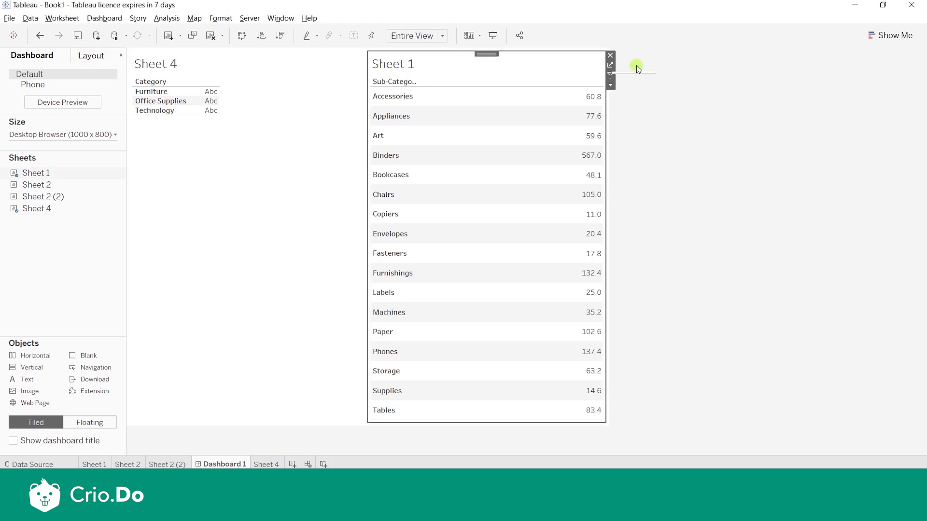
click(608, 66)
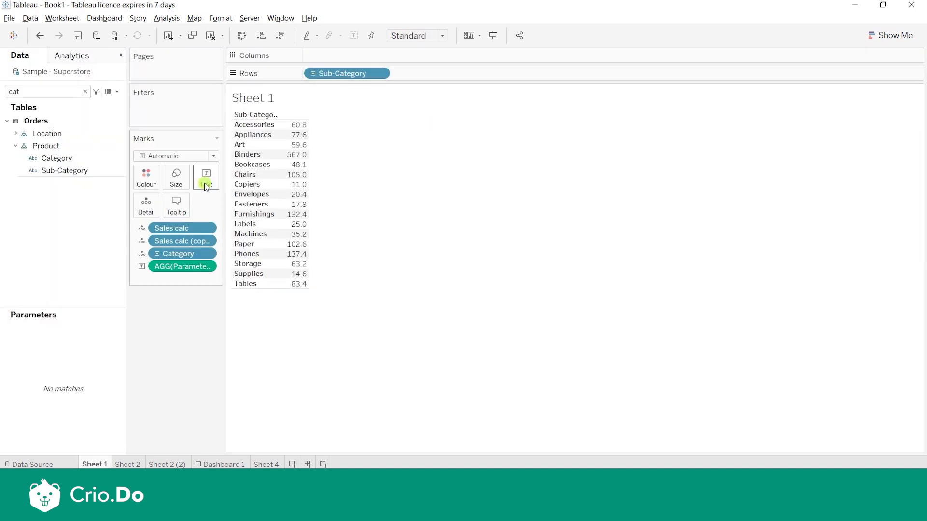
click(536, 344)
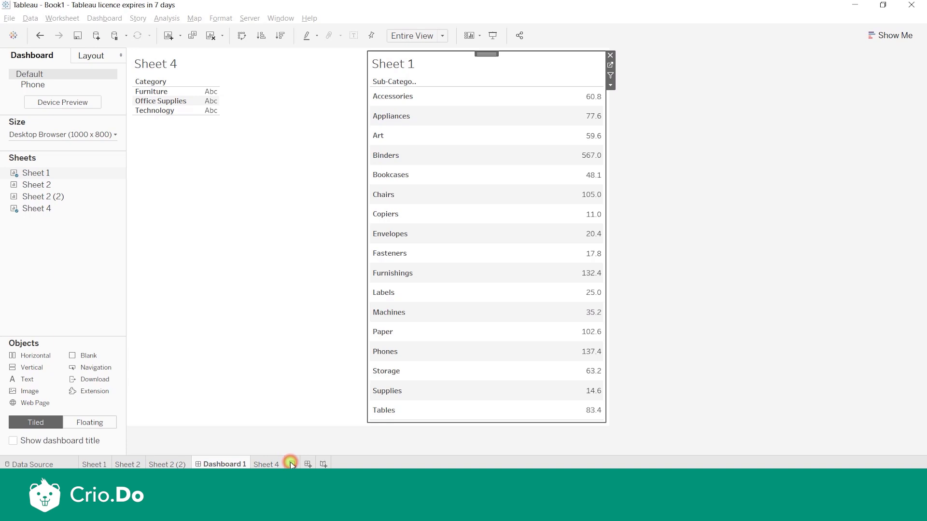
- In a new worksheet, create a calculated field named "Sales calc" containing the string "Sales"
click(292, 465)
click(40, 90)
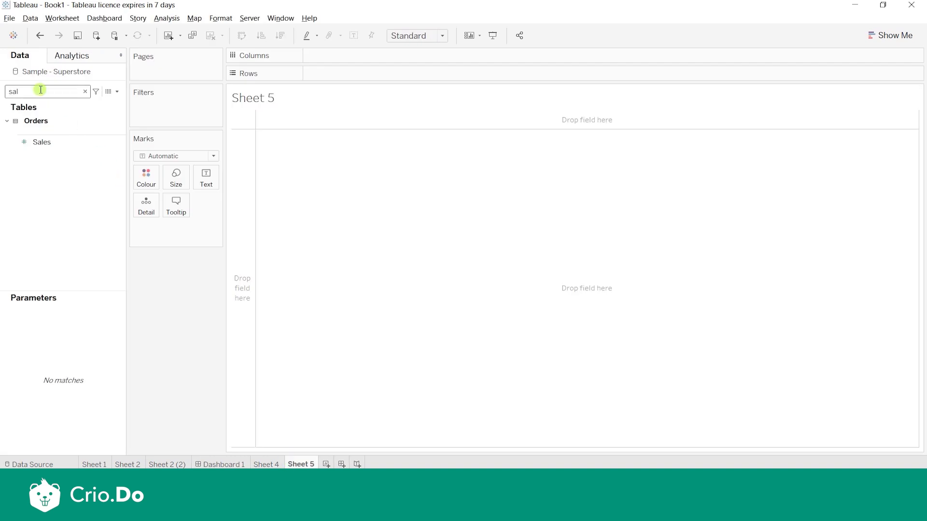
click(116, 91)
click(100, 103)
click(160, 245)
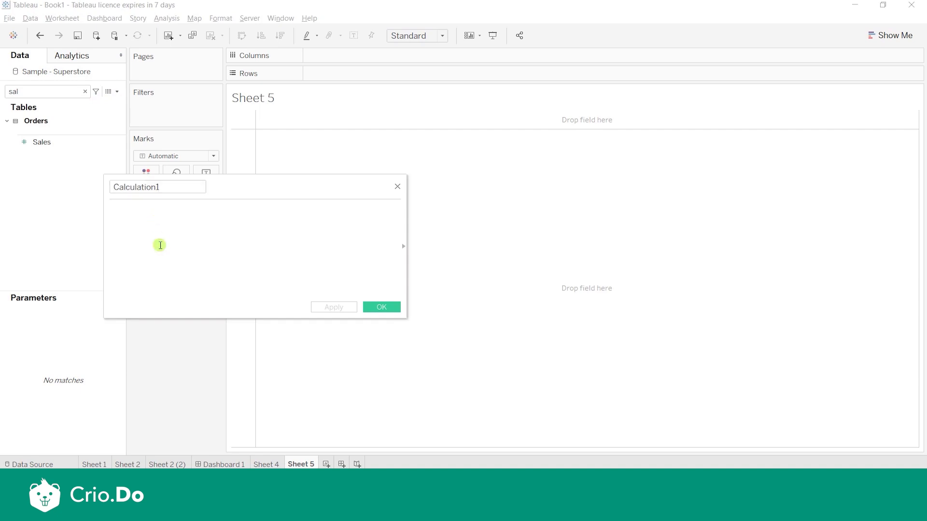
text("")
click(163, 188)
drag(163, 188, 97, 182)
text(Sales)
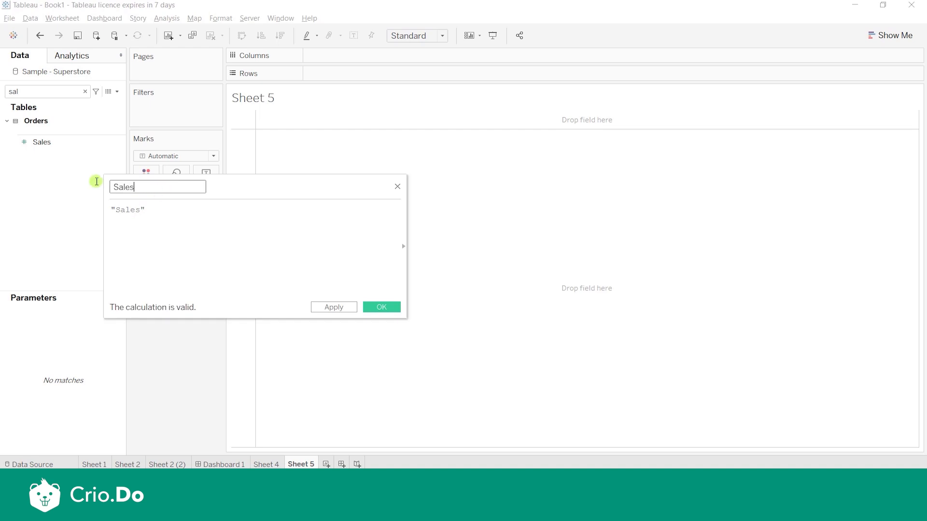
text(calc)
click(378, 309)
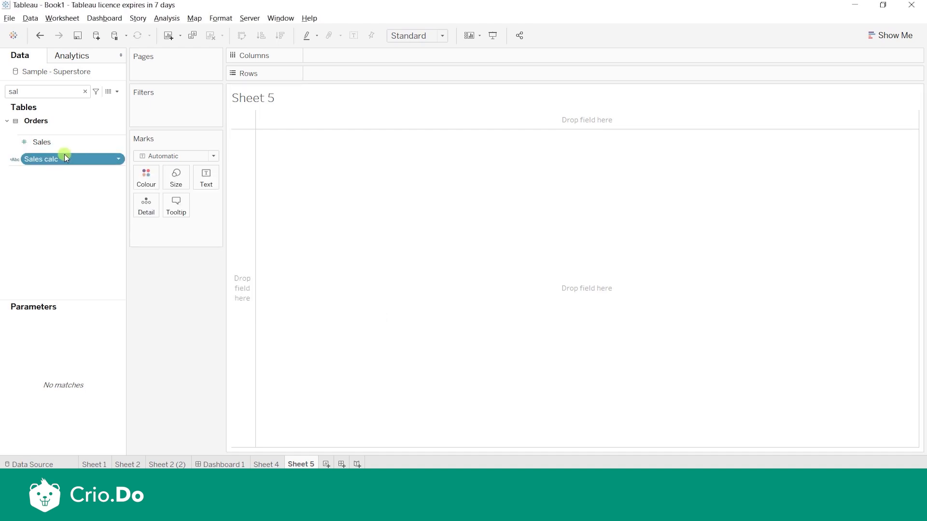
- Place Sales calc on the Text mark and add the expression MIN(1) to Rows
drag(65, 158, 211, 181)
double_click(373, 72)
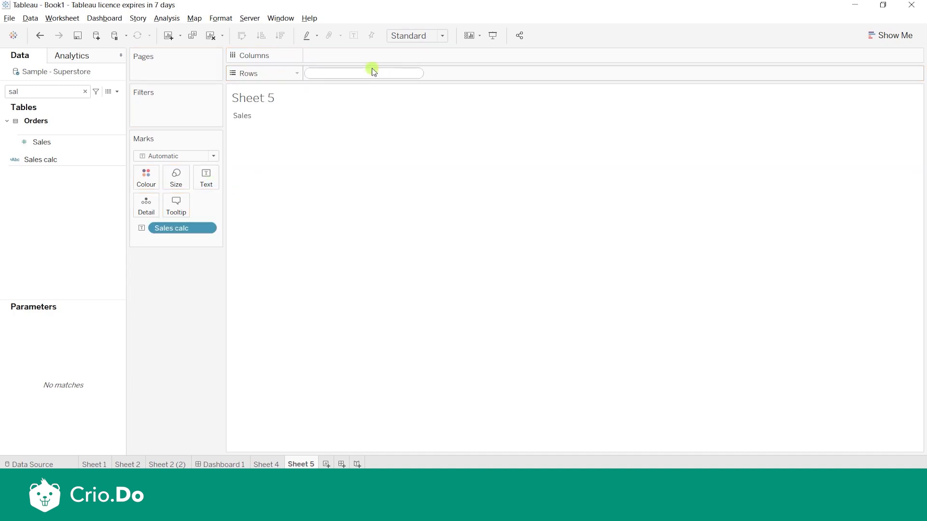
text(min)
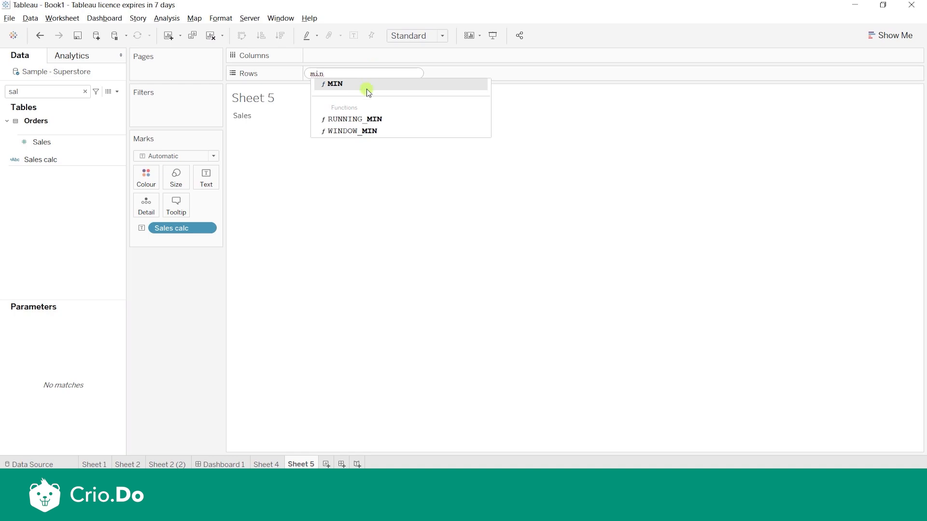
click(367, 88)
text(1)
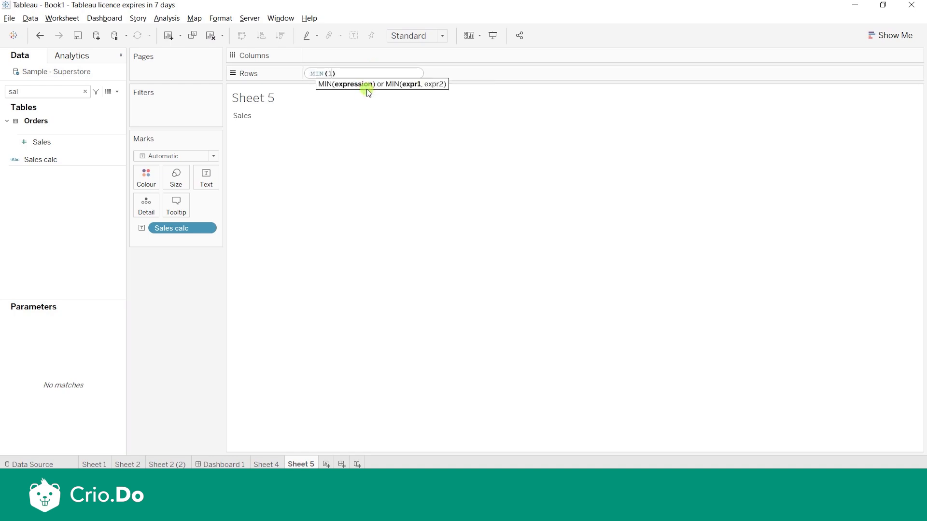
text())
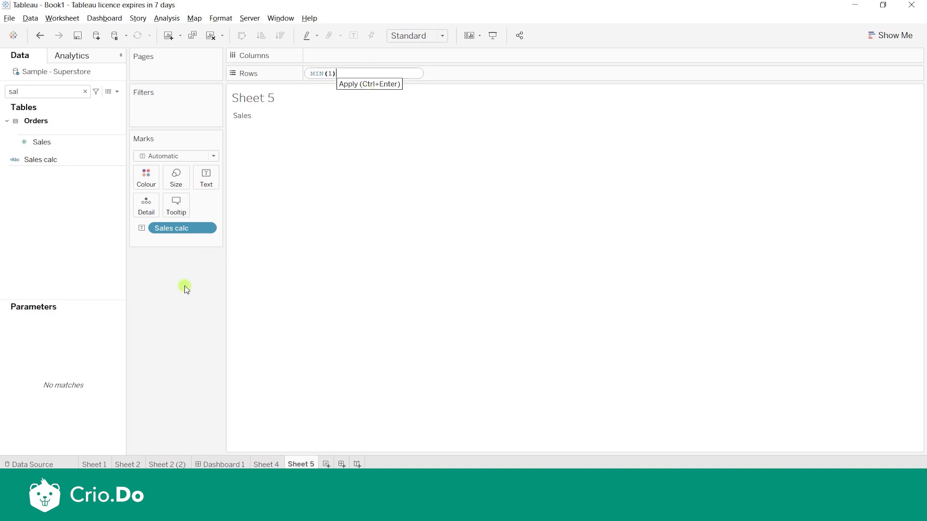
click(172, 306)
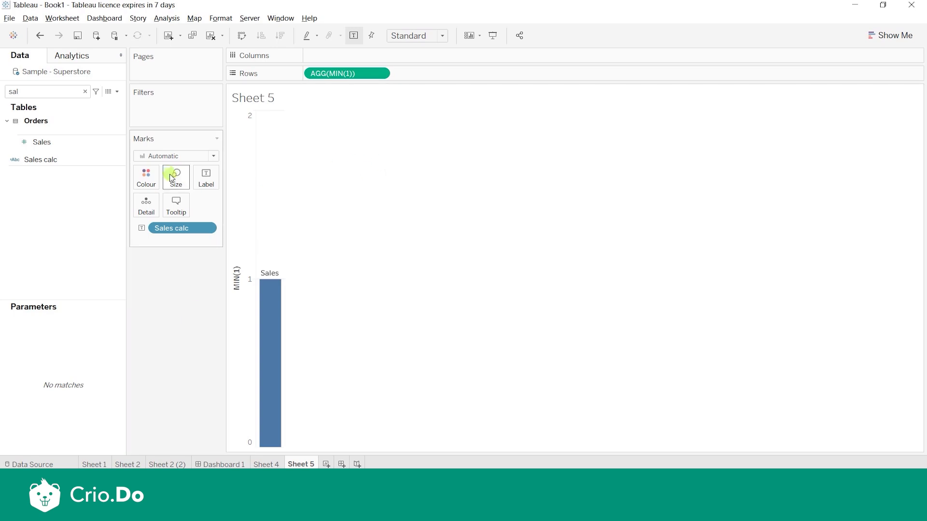
- Change the mark type to Text and hide the header of the MIN(1) axis
click(170, 157)
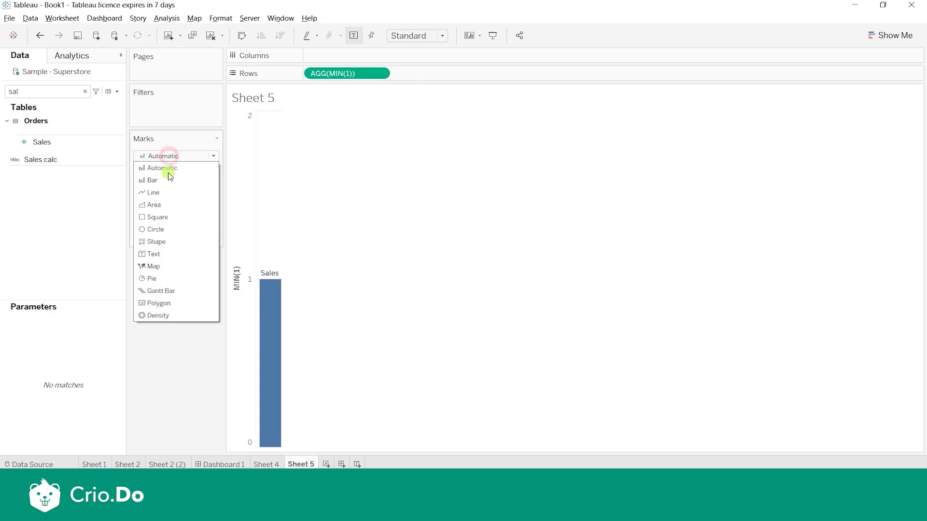
click(167, 256)
click(381, 75)
click(347, 98)
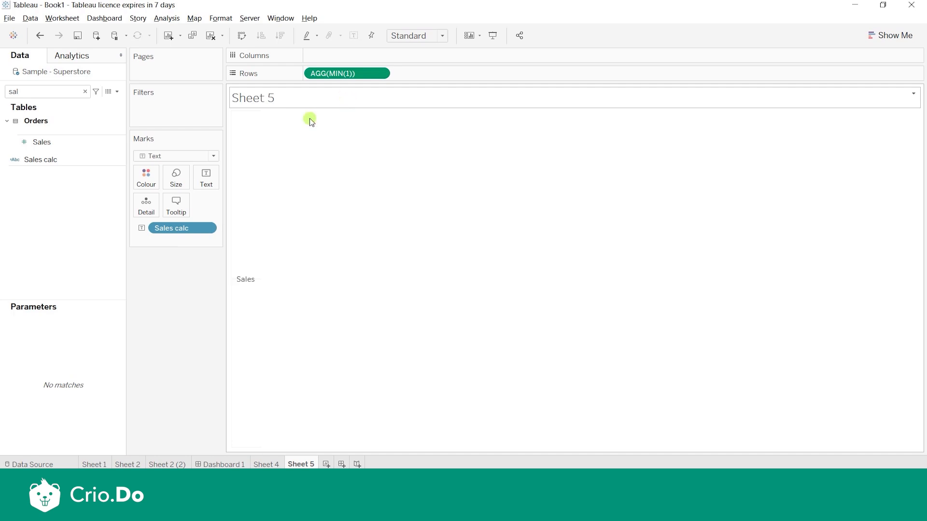
click(204, 179)
click(171, 358)
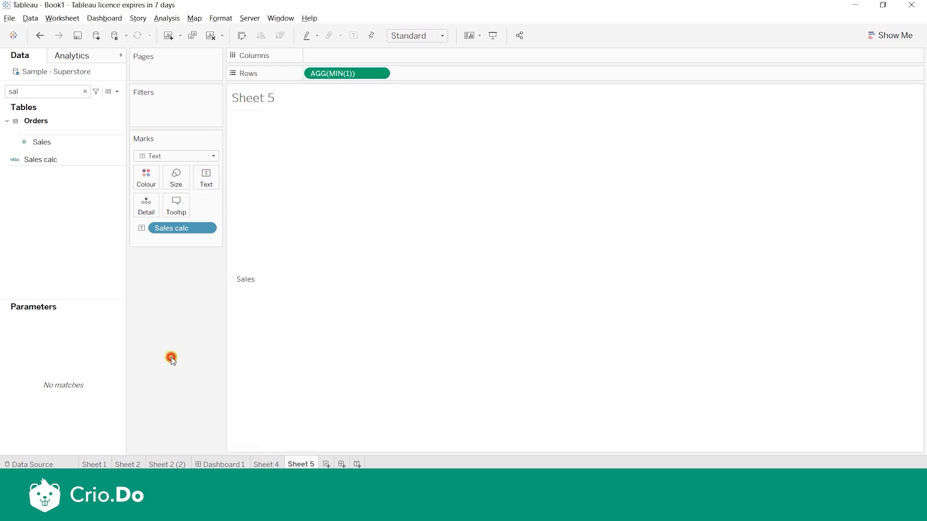
- Duplicate the Sheet 5 worksheet and make a copy of the Sales calc field
right_click(307, 465)
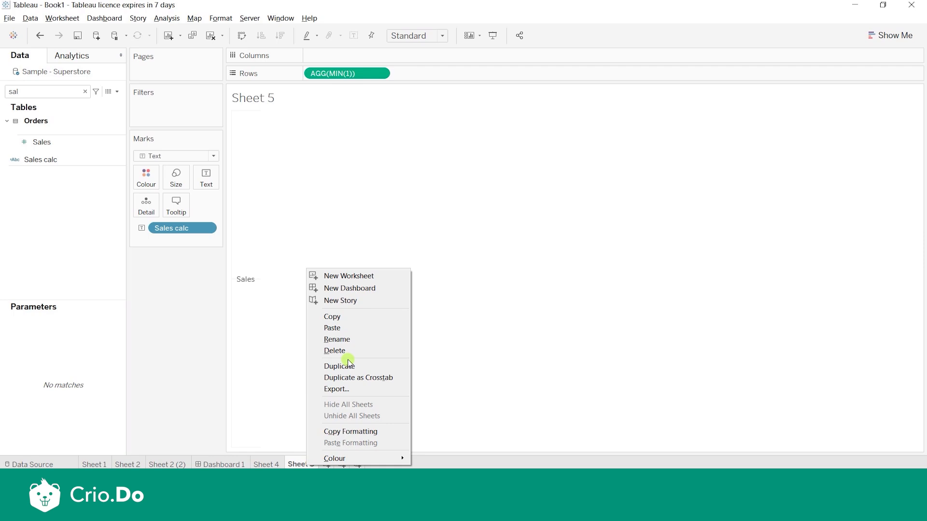
click(349, 365)
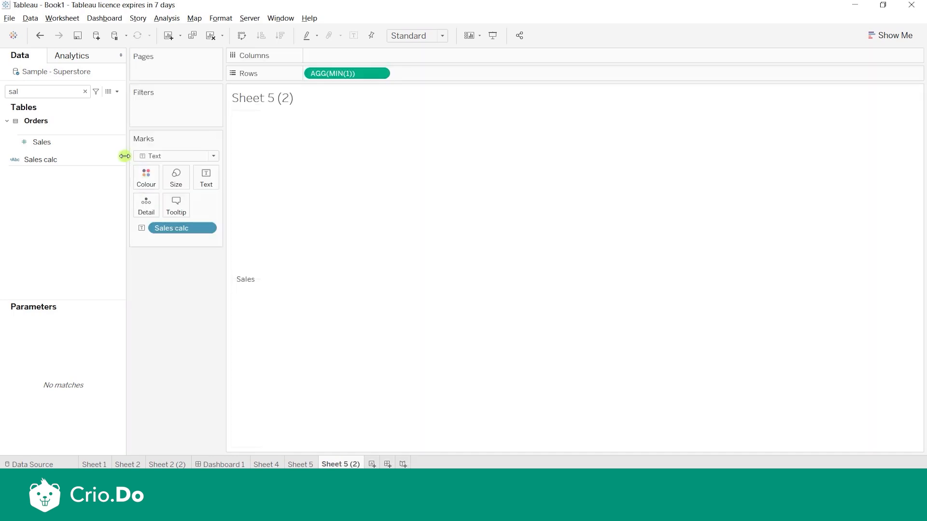
right_click(121, 158)
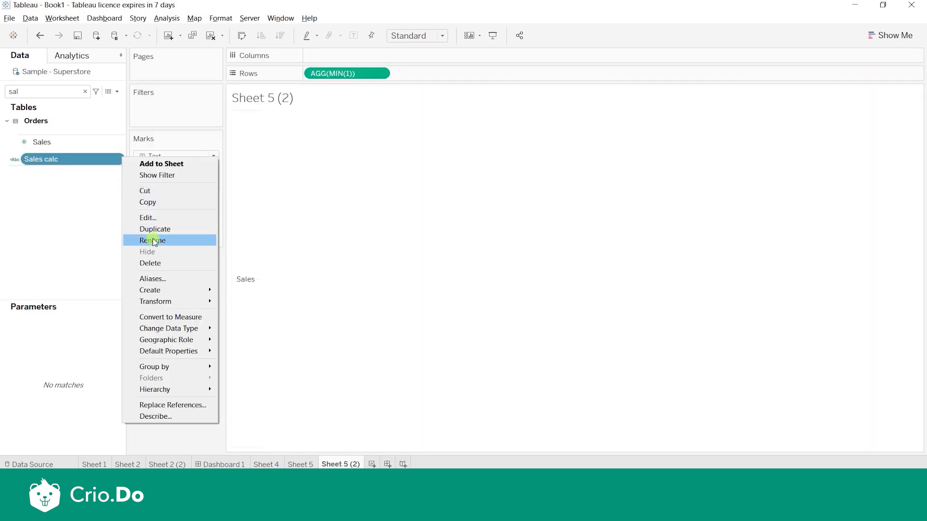
click(153, 228)
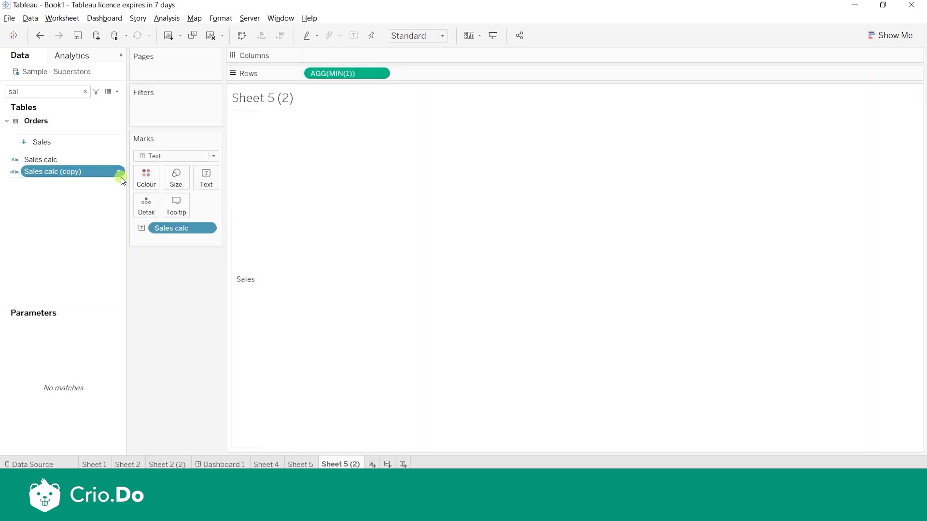
- Edit the copied field to be named "Discount cal" with the formula "Discount", and replace Sales calc on the Text mark with it
click(144, 235)
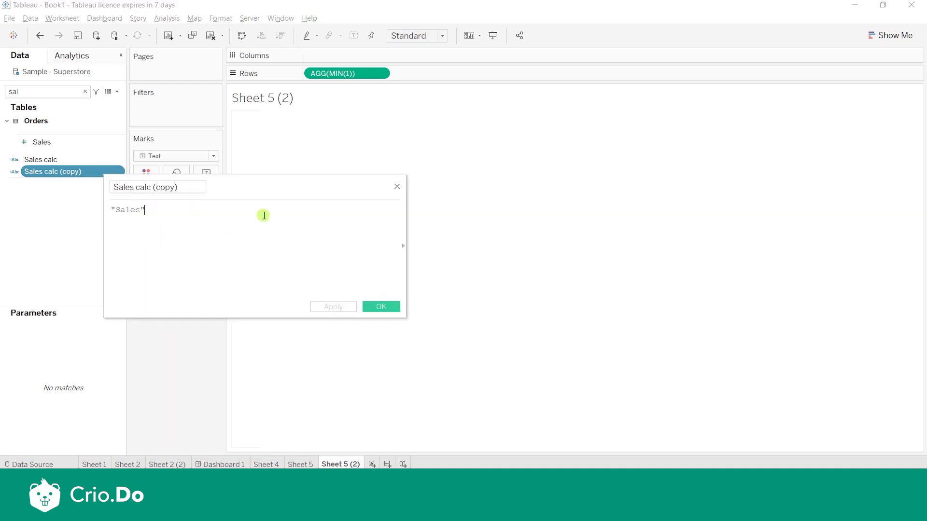
click(204, 188)
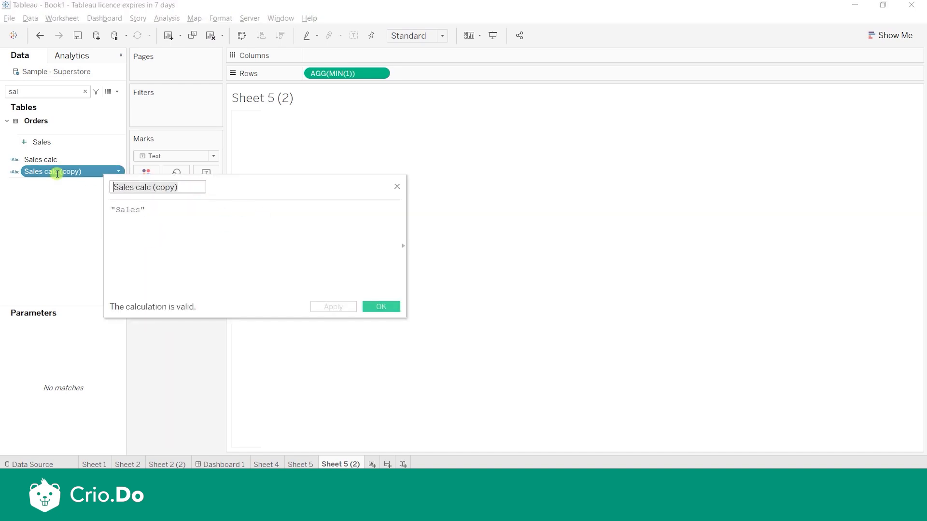
text(Discount)
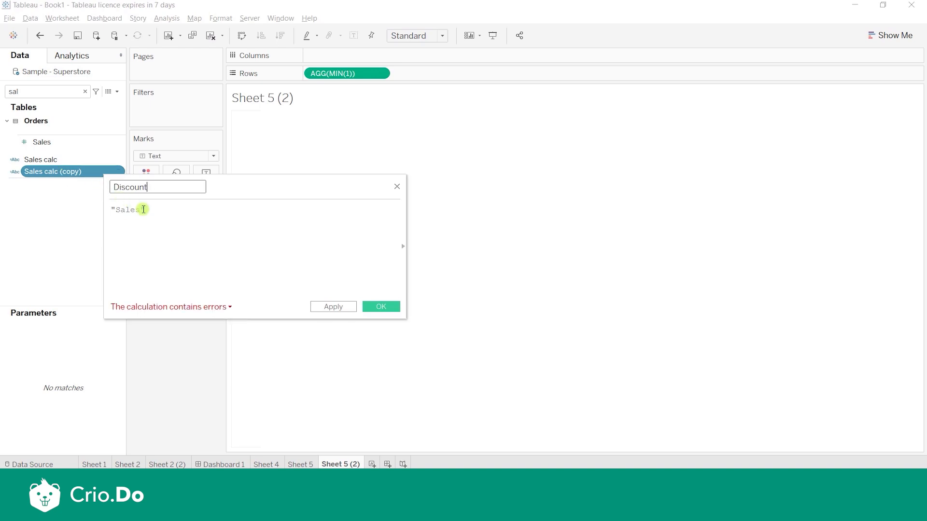
drag(142, 209, 118, 210)
text(D)
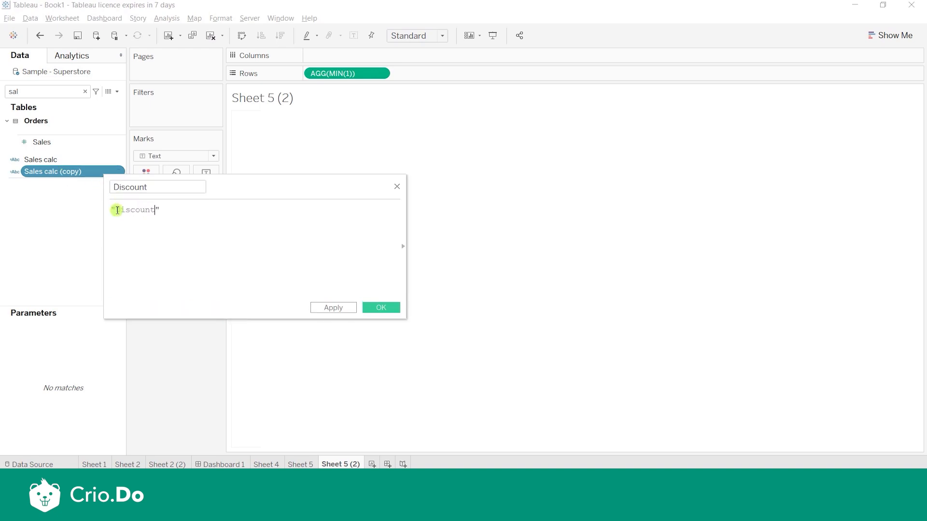
click(381, 307)
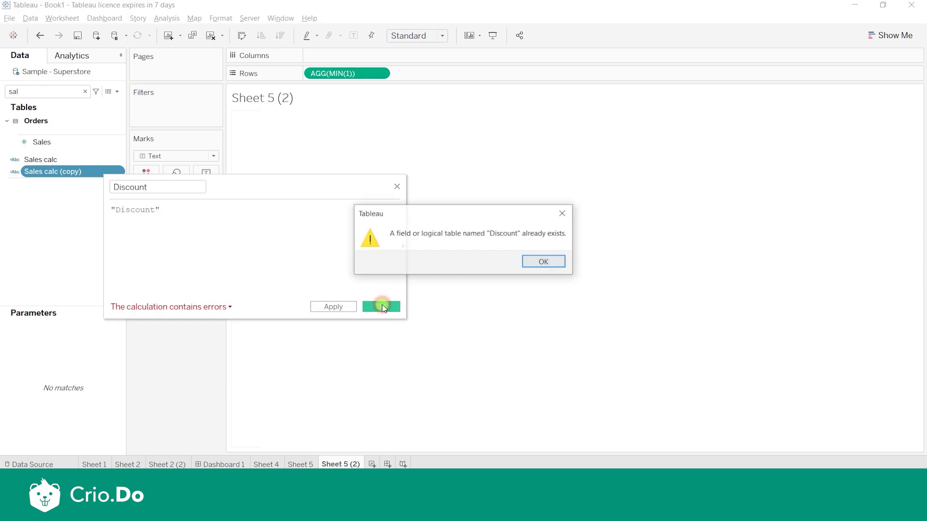
click(550, 263)
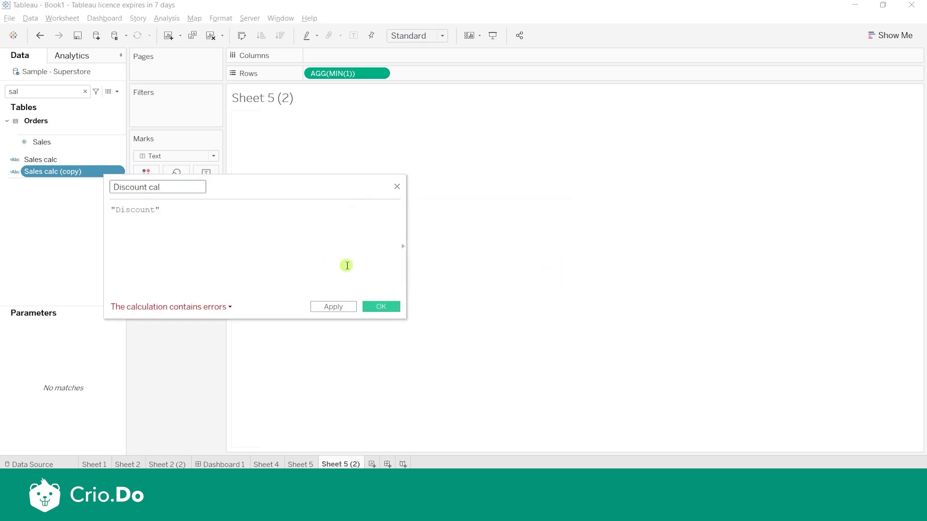
click(376, 307)
drag(41, 161, 169, 226)
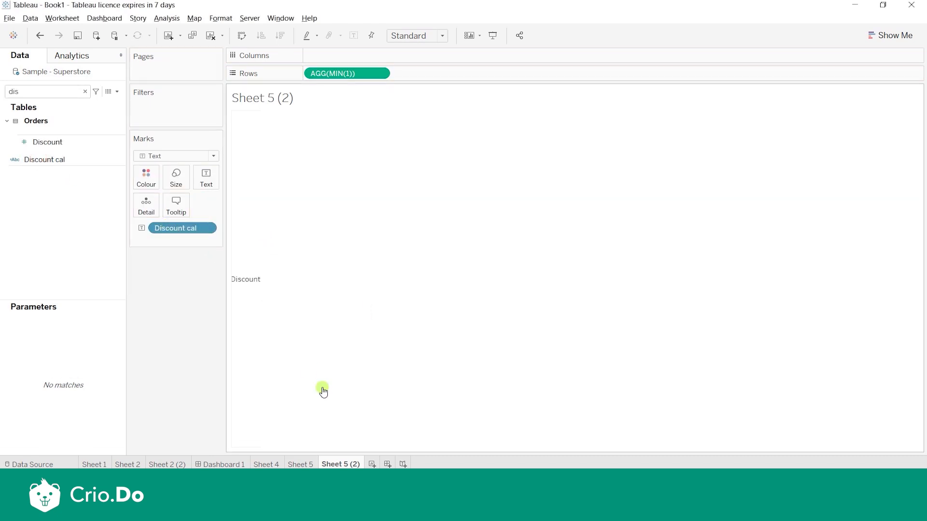
- Duplicate the Sheet 5 (2) worksheet and make a copy of the Discount cal field
right_click(337, 461)
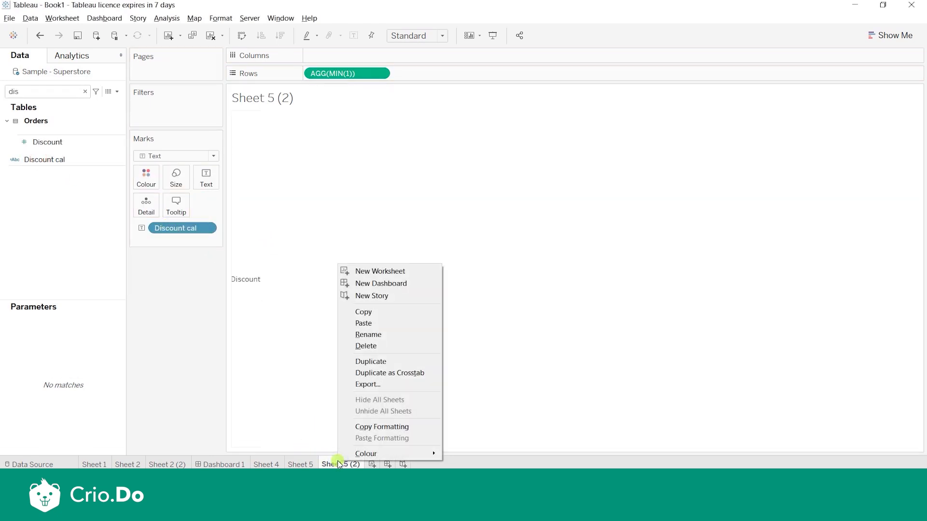
click(415, 361)
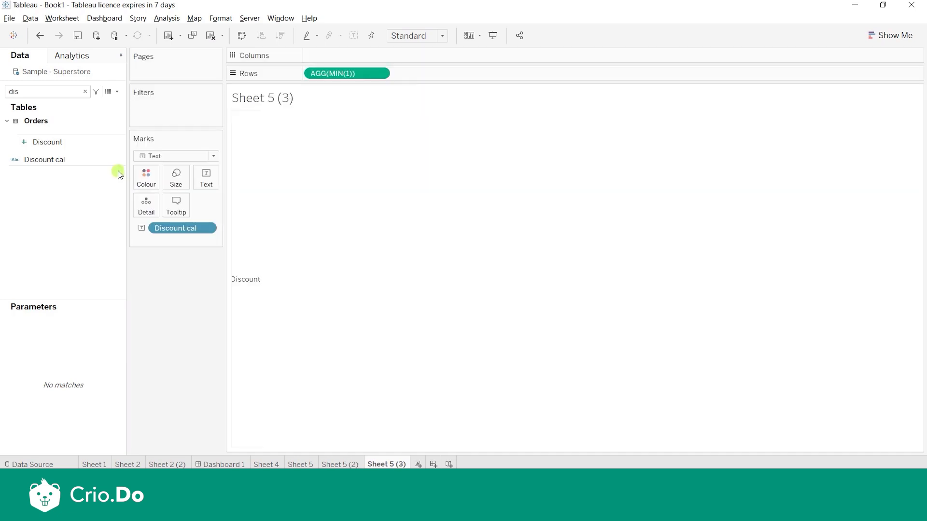
click(117, 159)
right_click(118, 159)
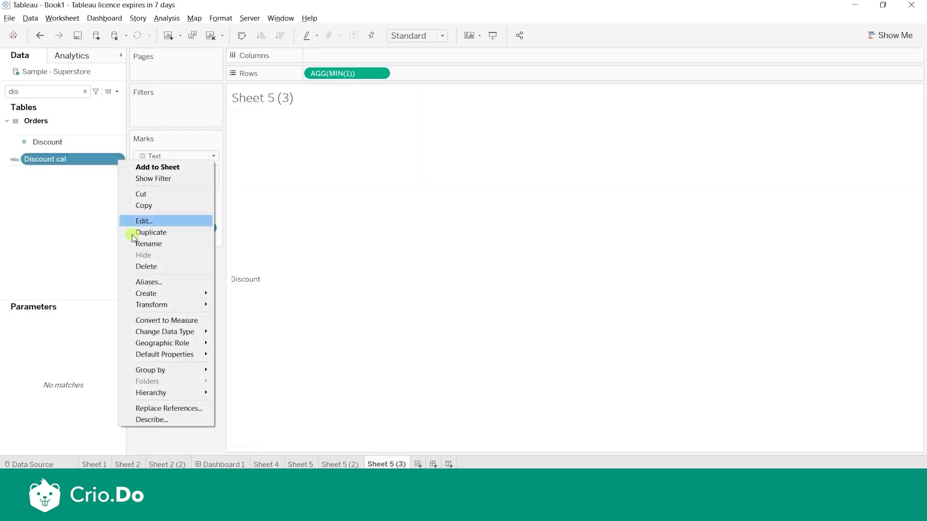
click(161, 232)
- Edit the copied Discount cal field to be named "Profit cal" with the formula "Profit"
right_click(121, 172)
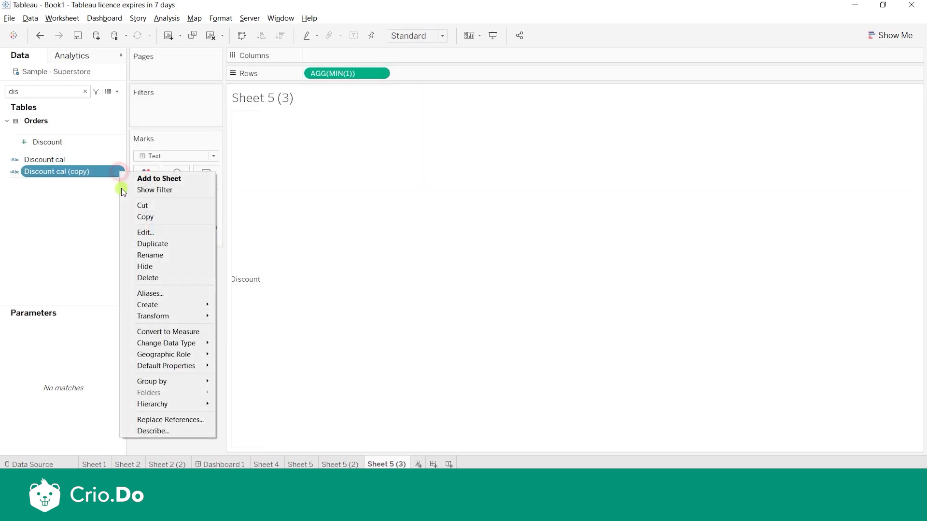
click(141, 231)
click(196, 187)
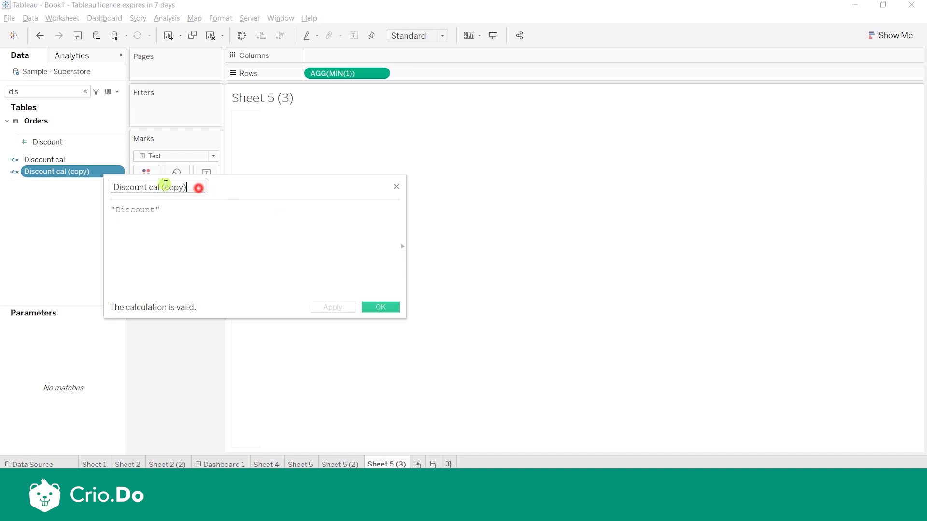
text(Profit)
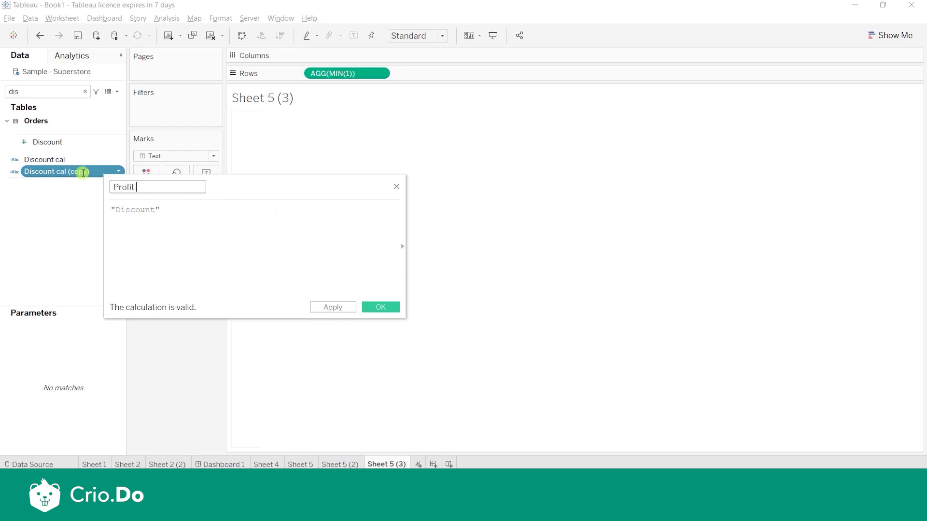
text( cal)
click(155, 211)
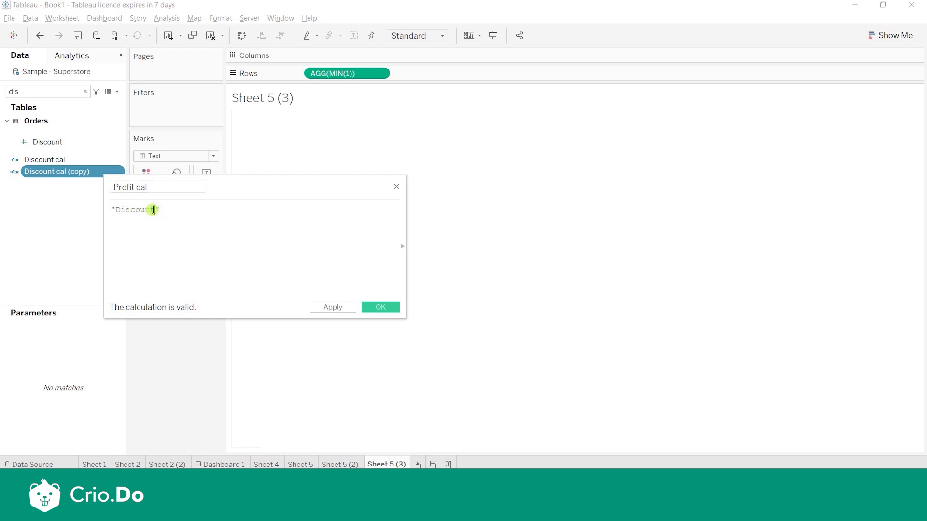
text(t)
drag(192, 210, 120, 208)
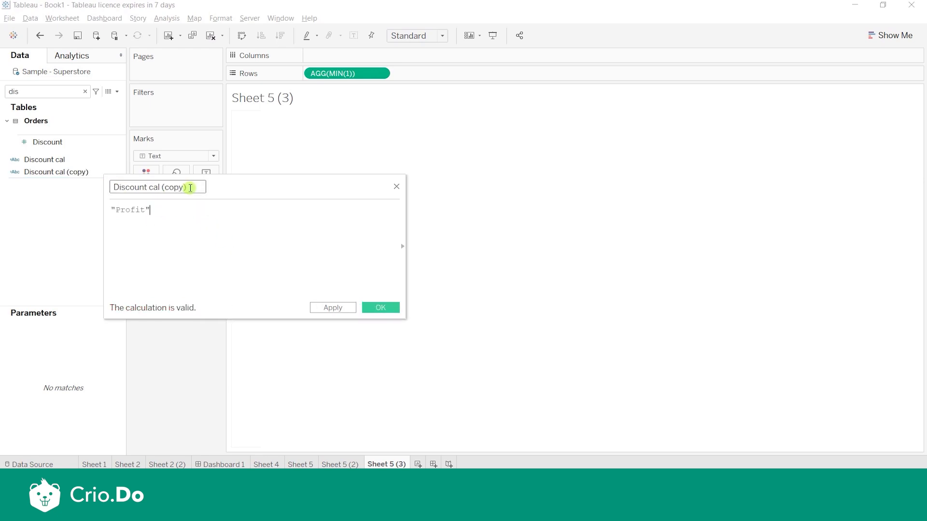
drag(190, 188, 76, 173)
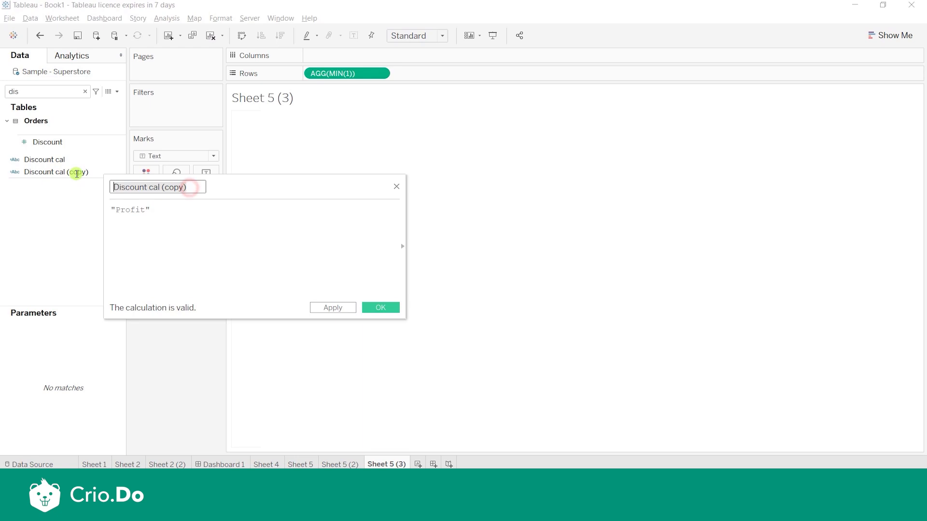
text(Profit cal)
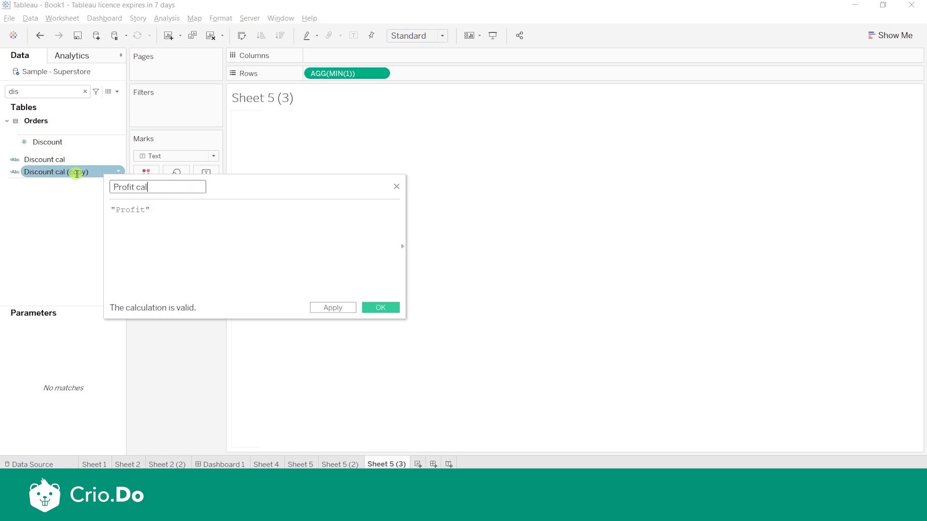
click(385, 307)
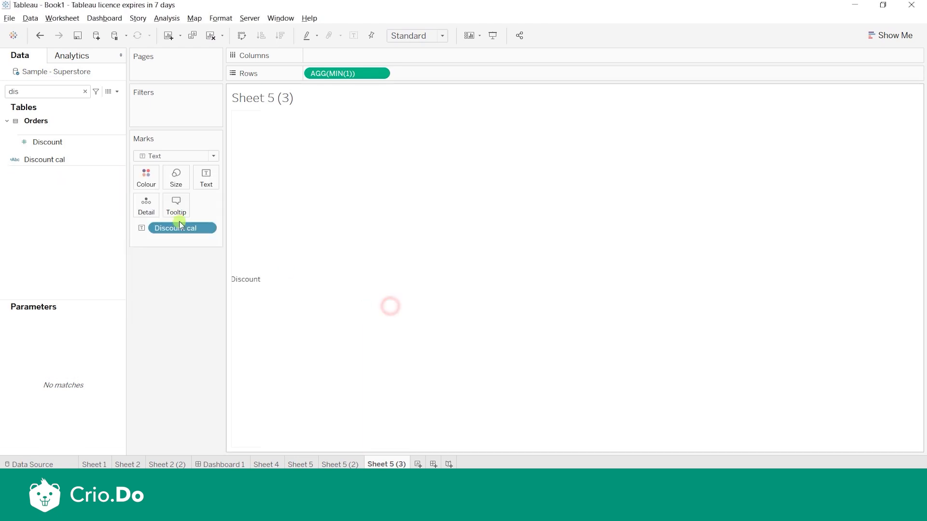
- Search the data fields for "pro" and replace Discount cal on the Text mark with Profit cal
double_click(30, 91)
text(pro)
drag(44, 200, 172, 230)
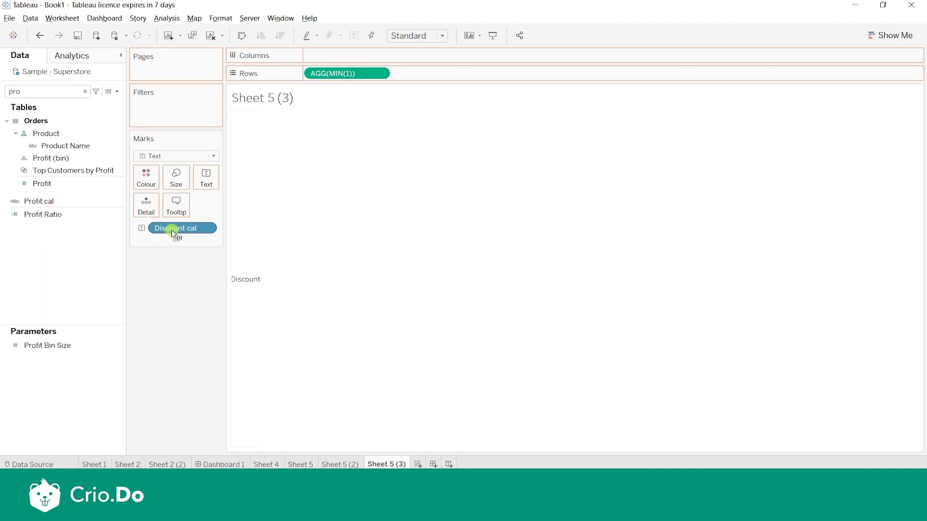
- Rename the Sheet 5 (3), Sheet 5 (2) and Sheet 5 worksheets as Profit, Discount and Sales
double_click(380, 465)
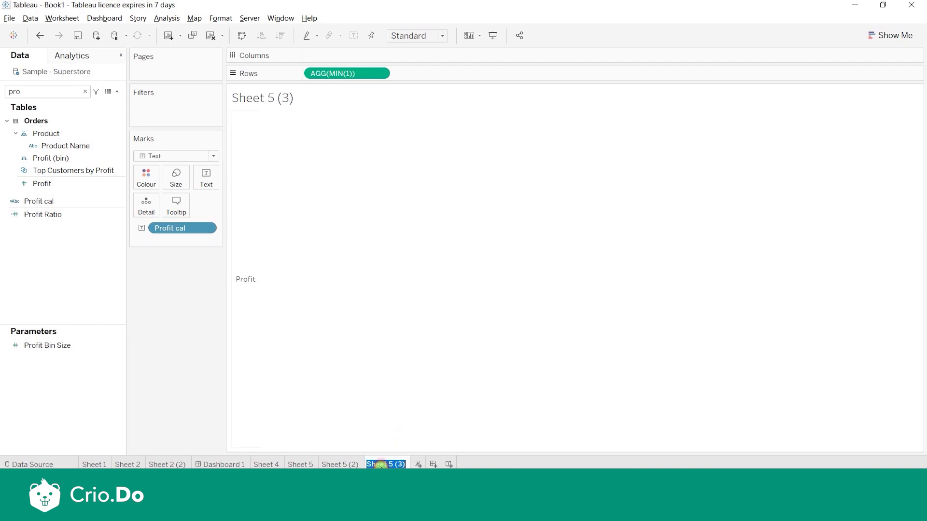
text(Profit)
click(330, 464)
double_click(330, 465)
text(Discount)
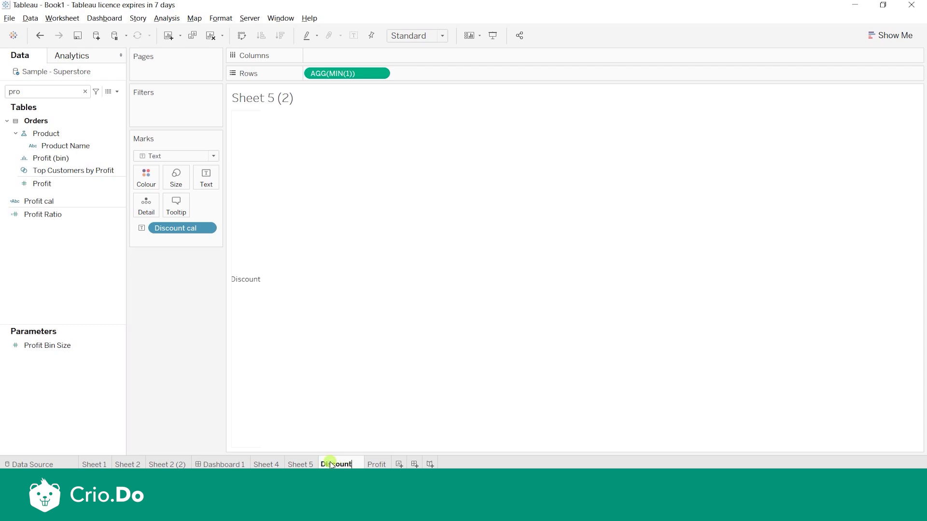
click(309, 466)
double_click(302, 465)
text(Sales)
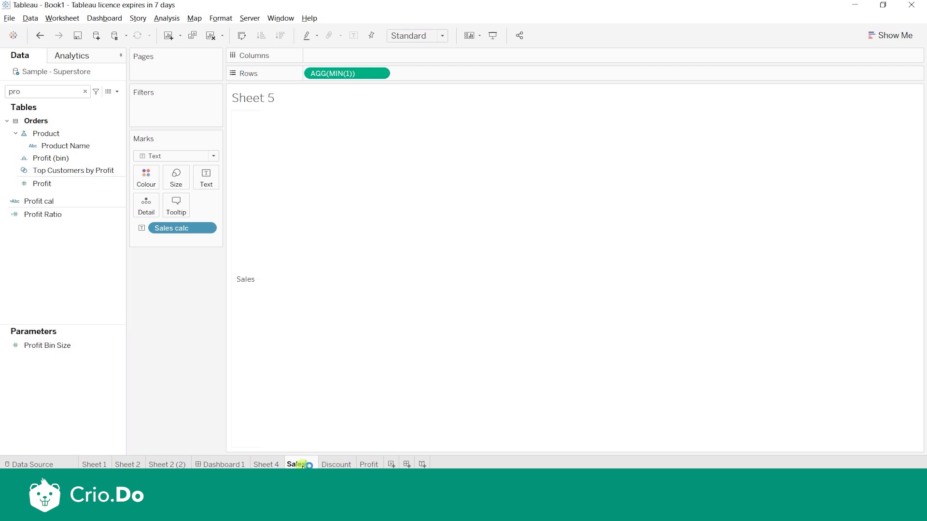
click(275, 400)
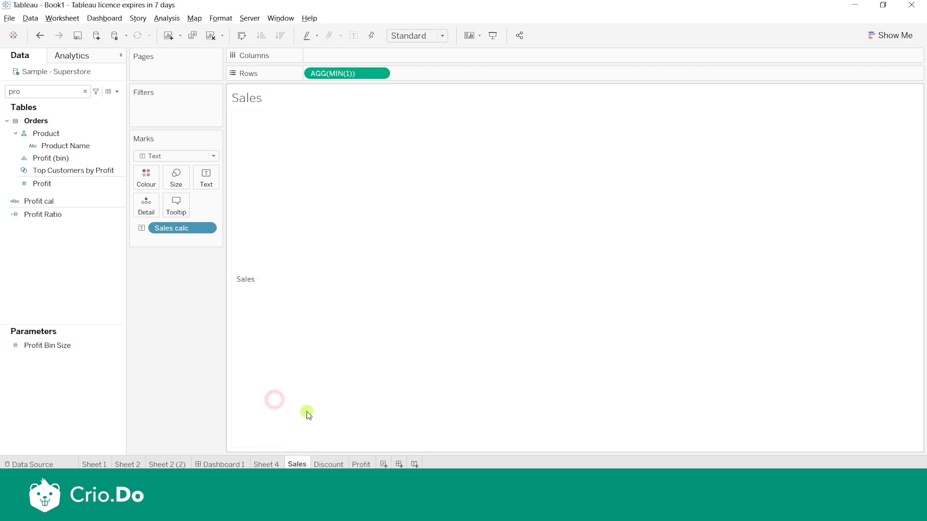
- Remove Sheet 4 from Dashboard 1
click(237, 464)
click(269, 238)
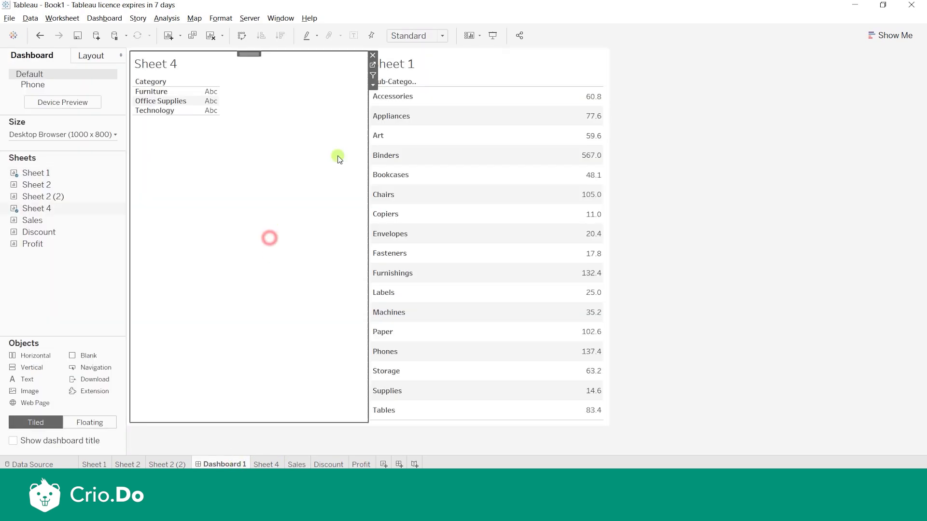
click(372, 60)
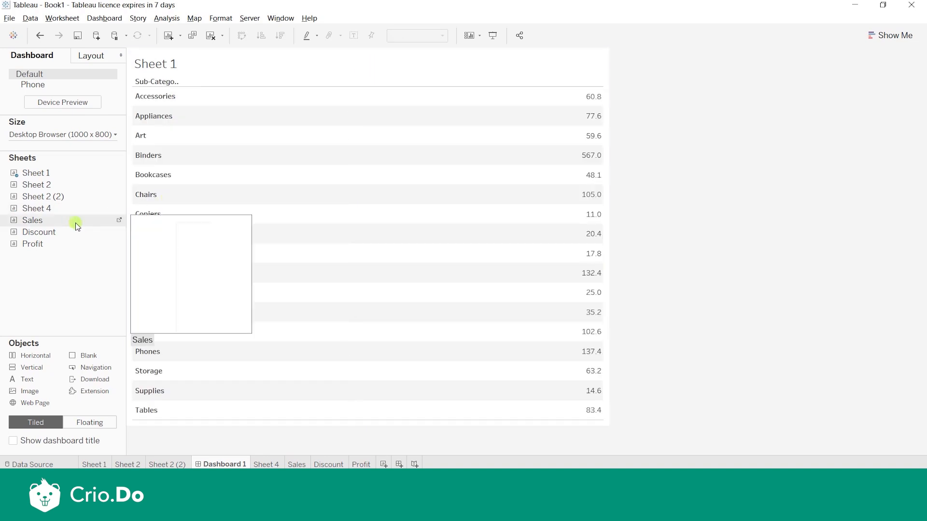
- Add the Sales, Discount and Profit sheets side by side above Sheet 1 and make their widths roughly equal
mouse_move(68, 221)
mouse_down()
mouse_move(187, 158)
mouse_move(233, 65)
mouse_move(223, 61)
mouse_up()
drag(54, 238, 424, 151)
drag(84, 244, 534, 150)
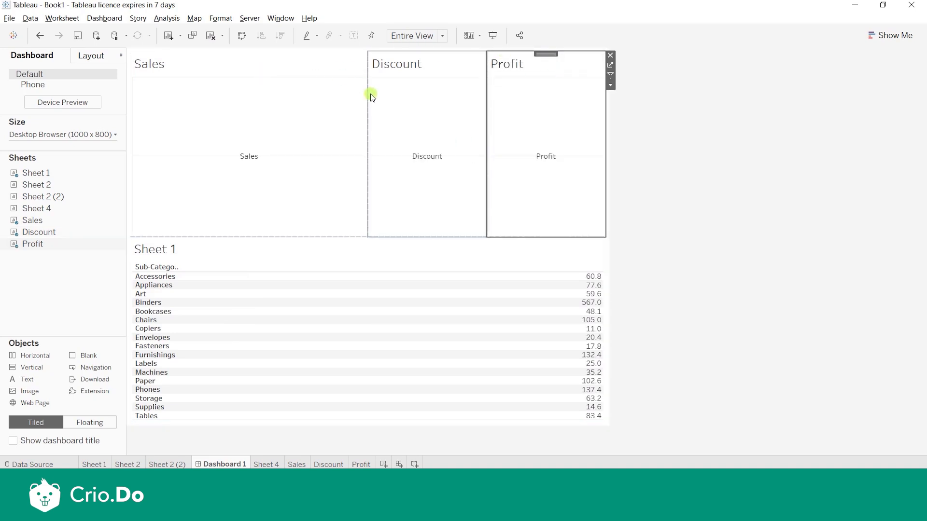
drag(367, 91, 280, 110)
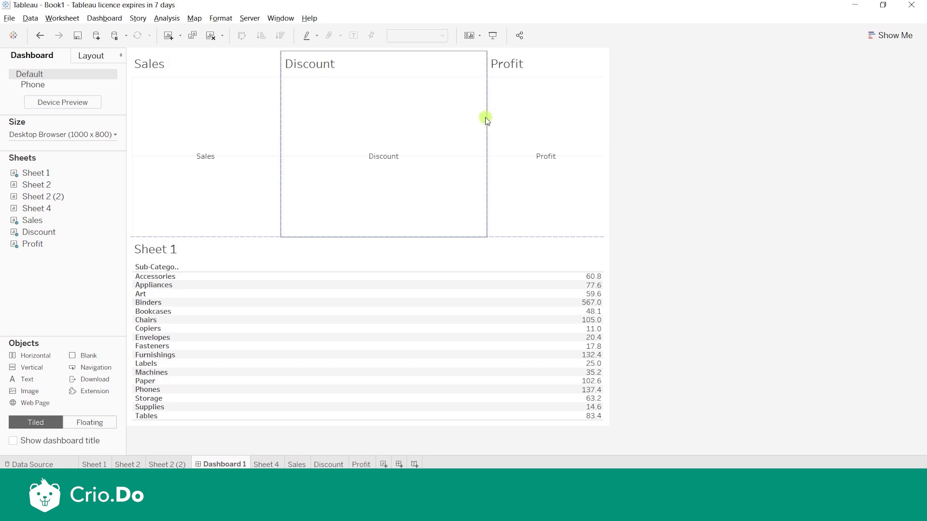
drag(487, 110, 449, 107)
- Hide the titles of the Discount, Profit and Sales sheets and shrink their row to a narrow strip above Sheet 1
right_click(362, 62)
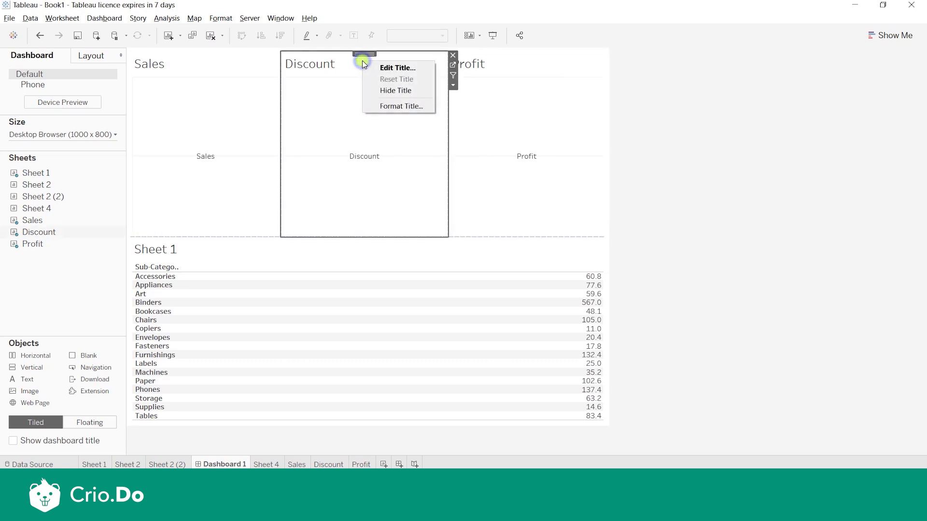
click(396, 91)
click(485, 71)
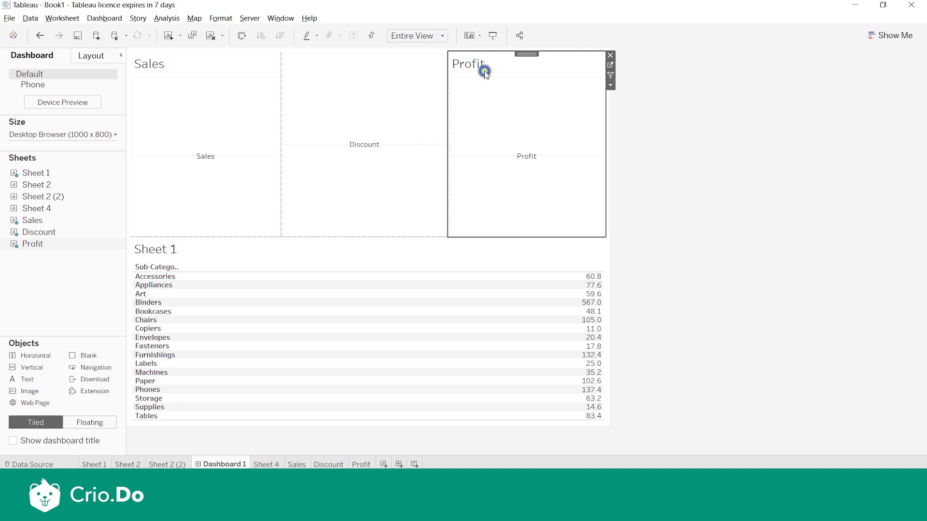
right_click(485, 72)
click(517, 103)
click(145, 72)
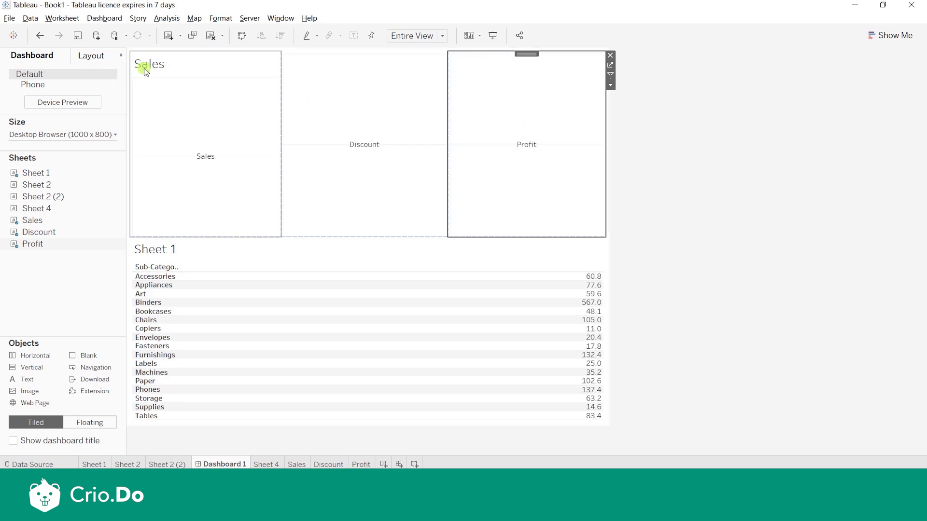
right_click(145, 71)
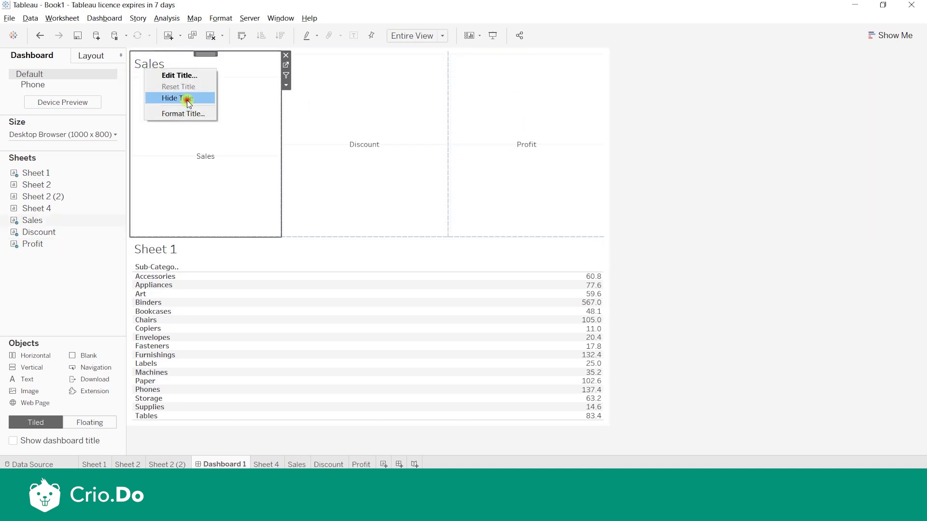
click(186, 99)
drag(395, 236, 379, 103)
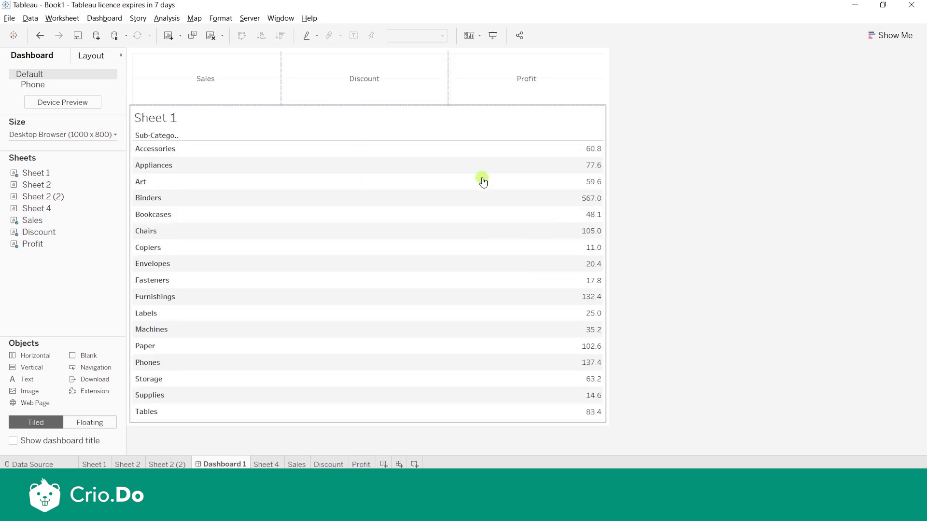
- Format the Sales sheet's lines on the dashboard, setting the row grid lines to None
click(248, 79)
right_click(247, 79)
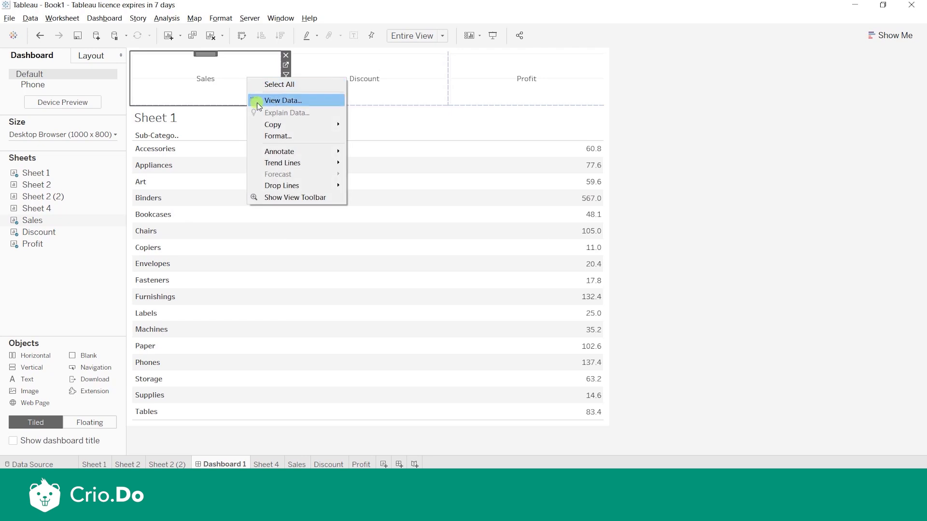
click(271, 138)
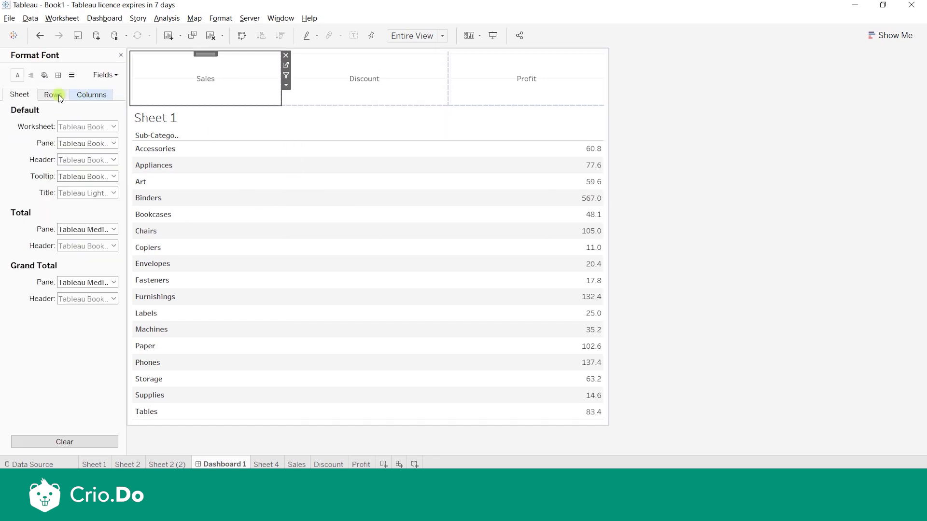
click(71, 75)
click(76, 94)
click(51, 95)
click(78, 126)
click(96, 141)
- Set the row grid lines of the Discount and Profit sheets to None
click(356, 78)
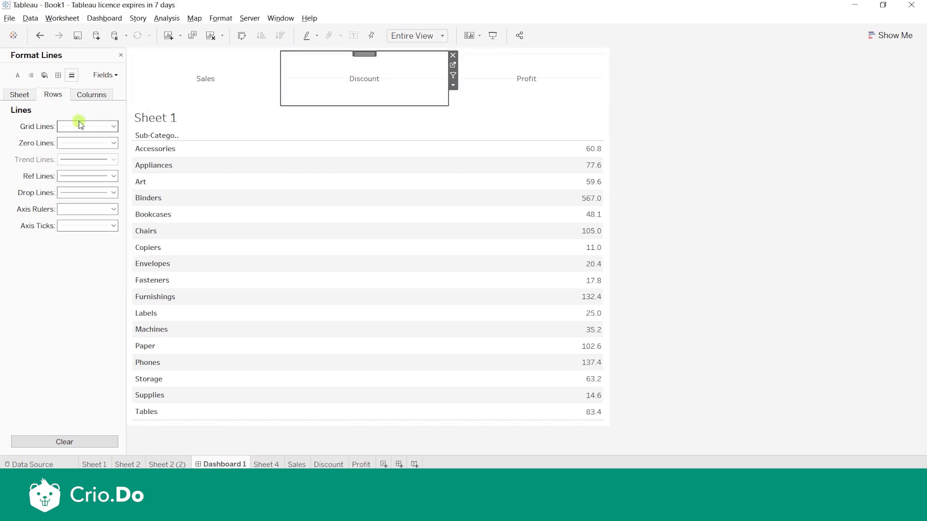
click(81, 125)
click(94, 139)
click(471, 76)
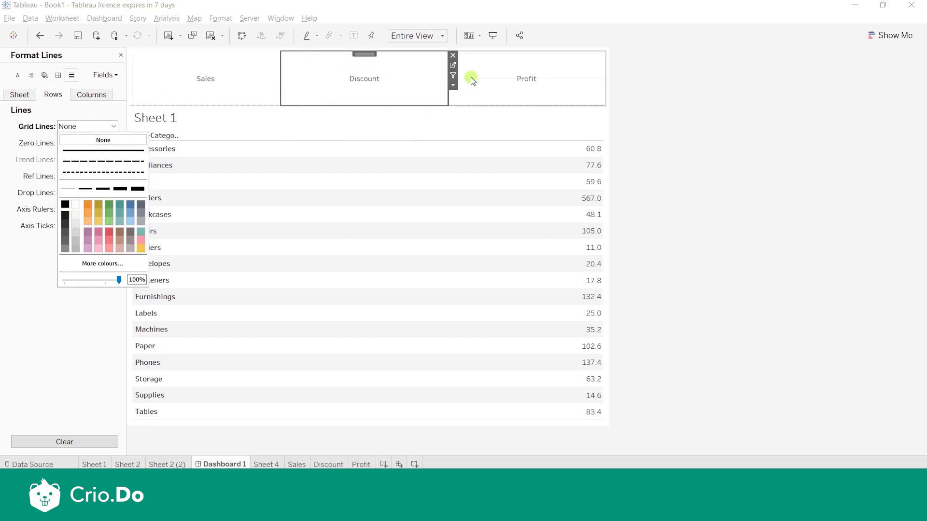
click(86, 146)
click(79, 127)
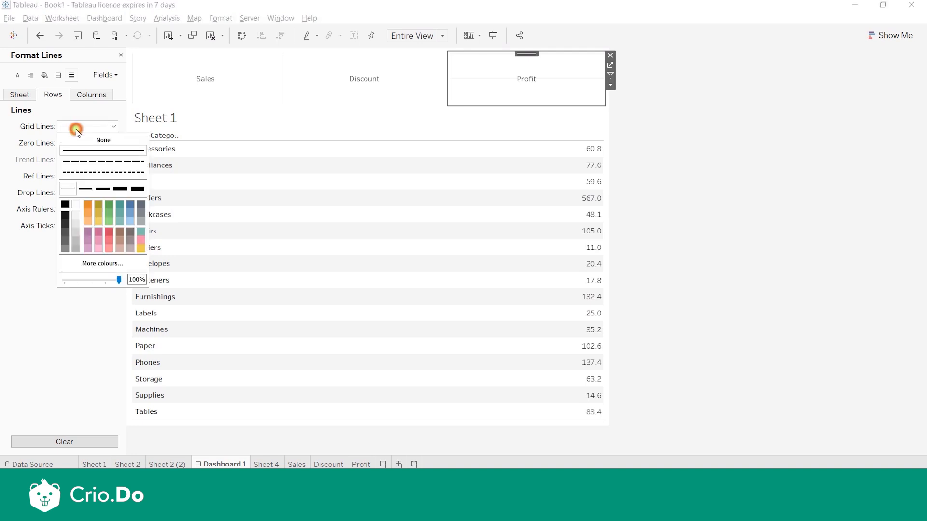
click(83, 140)
click(749, 240)
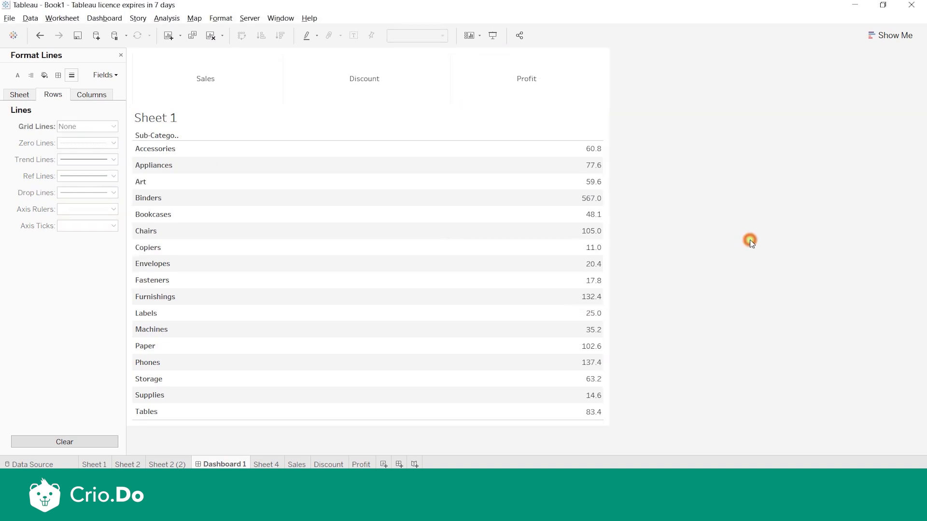
click(571, 132)
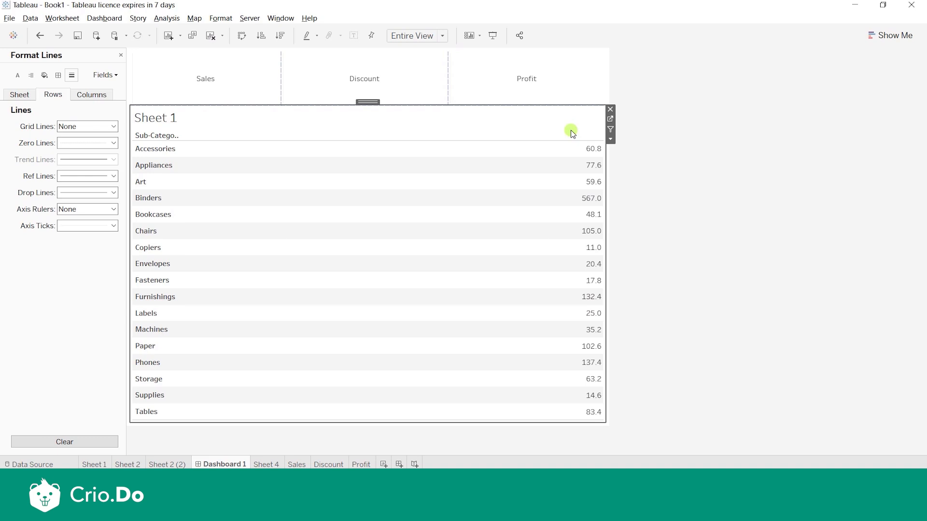
click(730, 239)
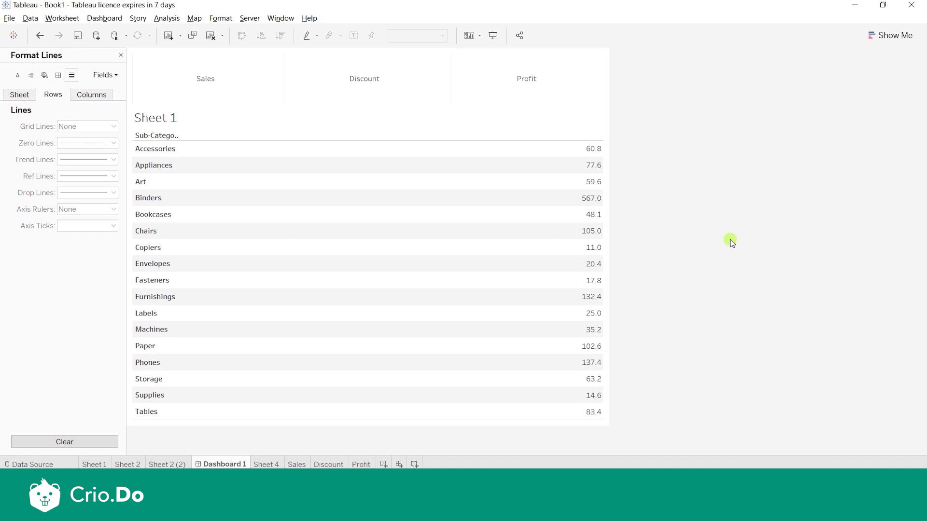
click(883, 128)
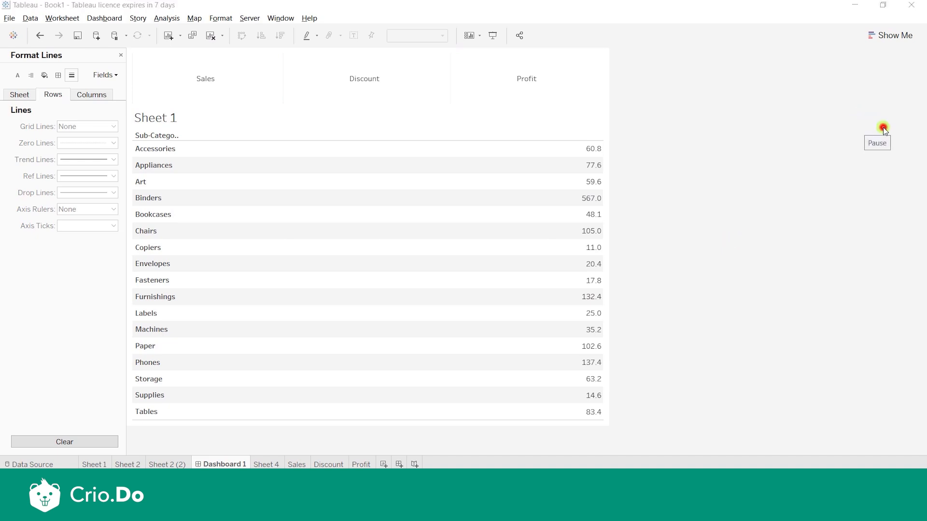
- Add a change-parameter action to the dashboard with all four sheets as sources and Parameter Action as the target parameter
click(105, 18)
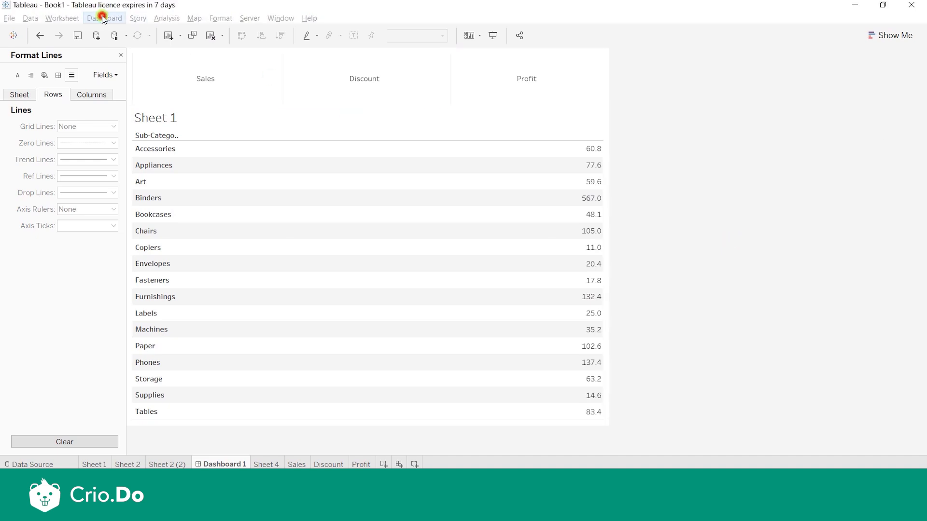
click(137, 155)
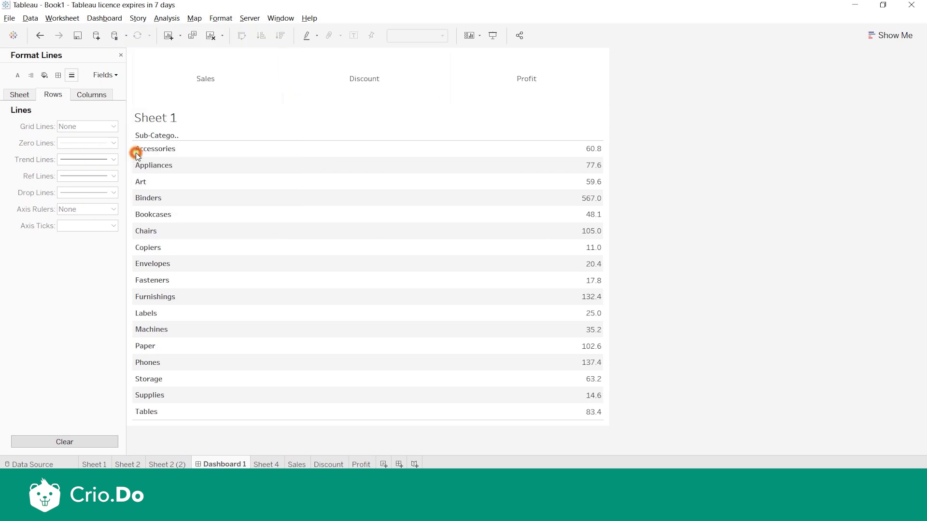
click(340, 282)
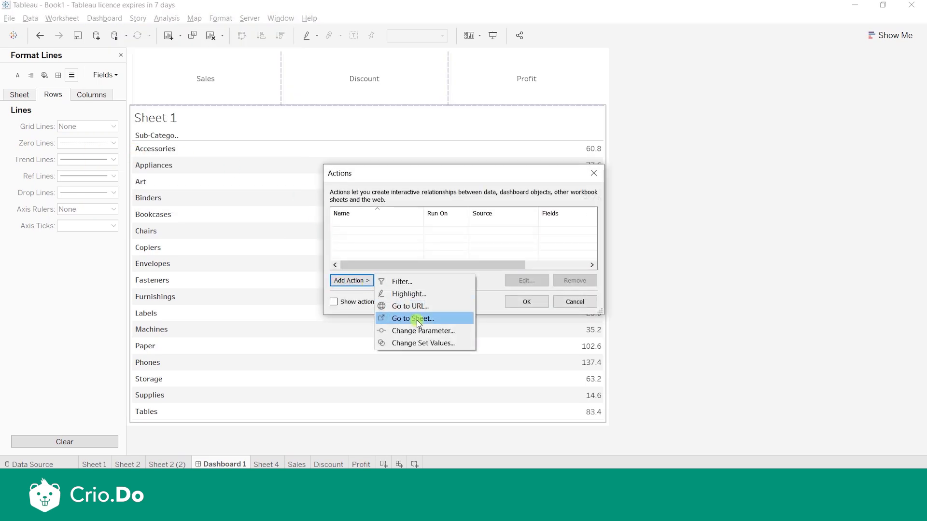
click(420, 331)
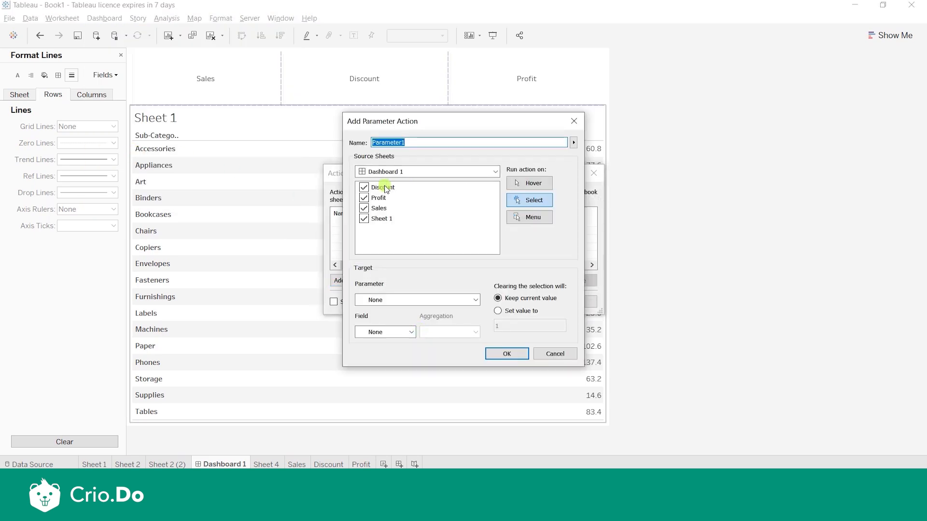
click(364, 187)
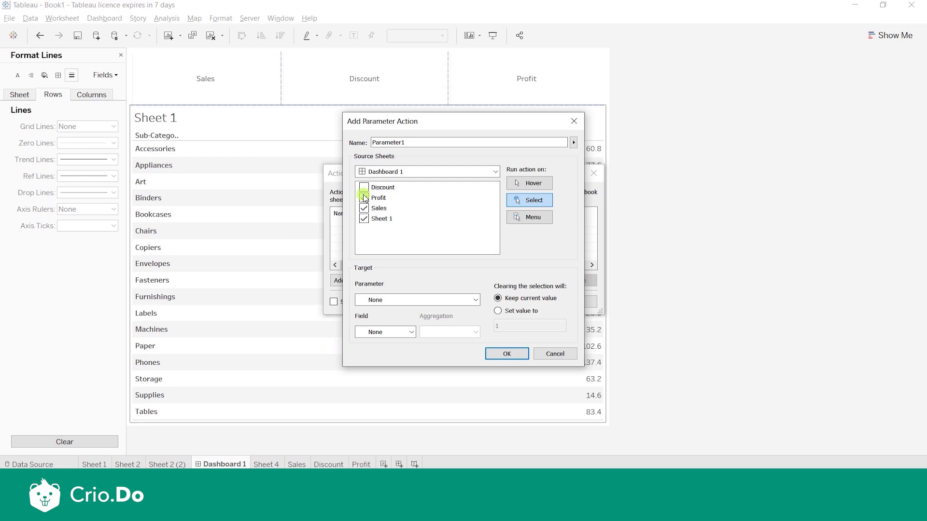
click(365, 188)
click(383, 304)
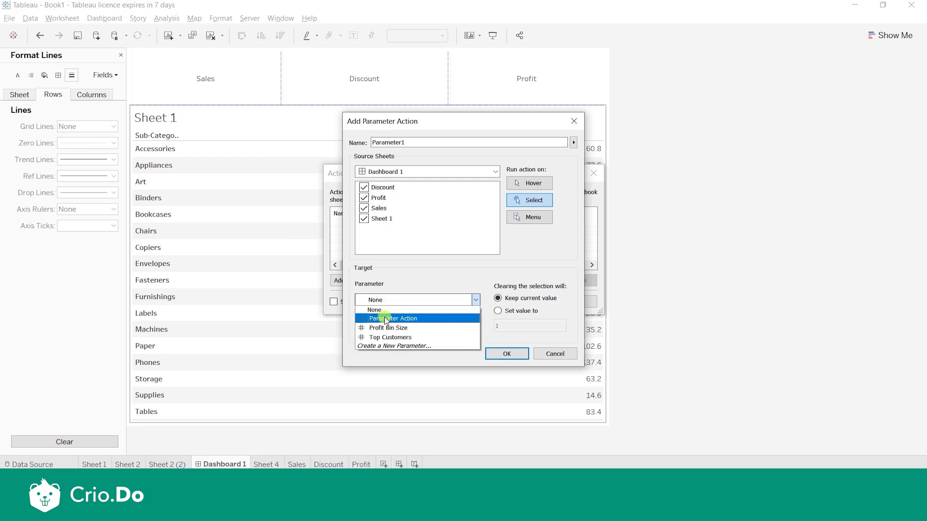
click(386, 318)
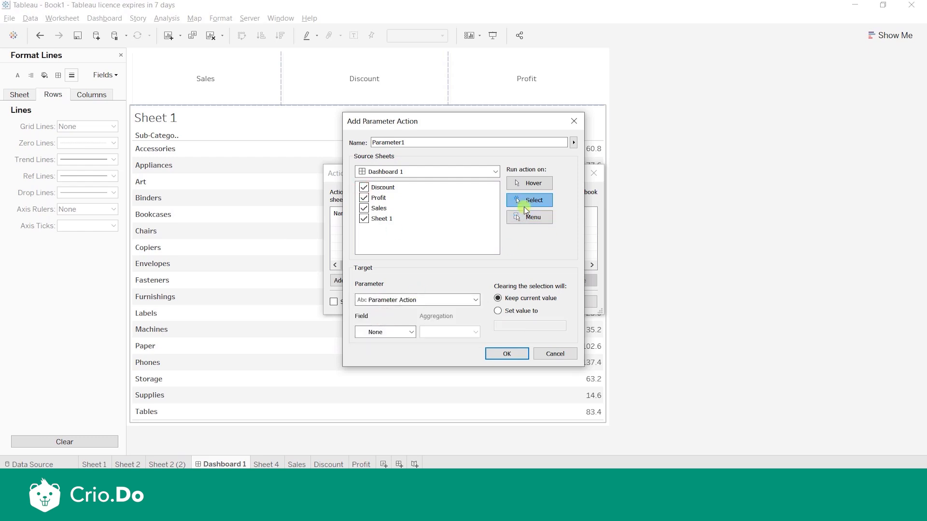
- Make the action run on Select with Sales calc as its source field, and save it
click(524, 204)
click(402, 332)
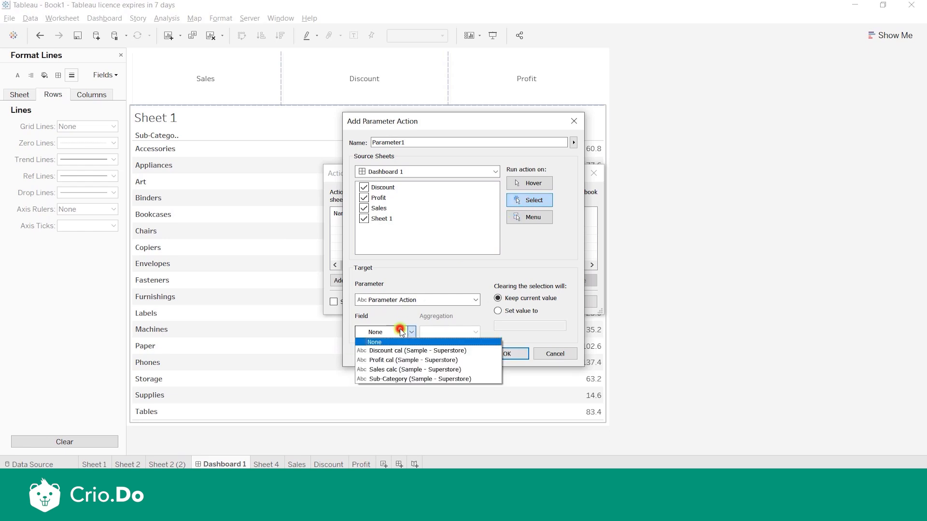
click(392, 370)
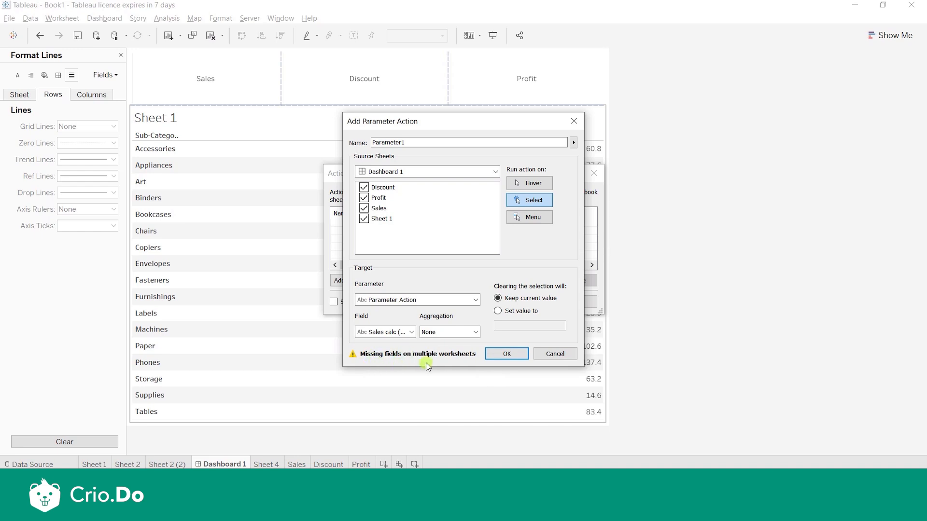
click(501, 354)
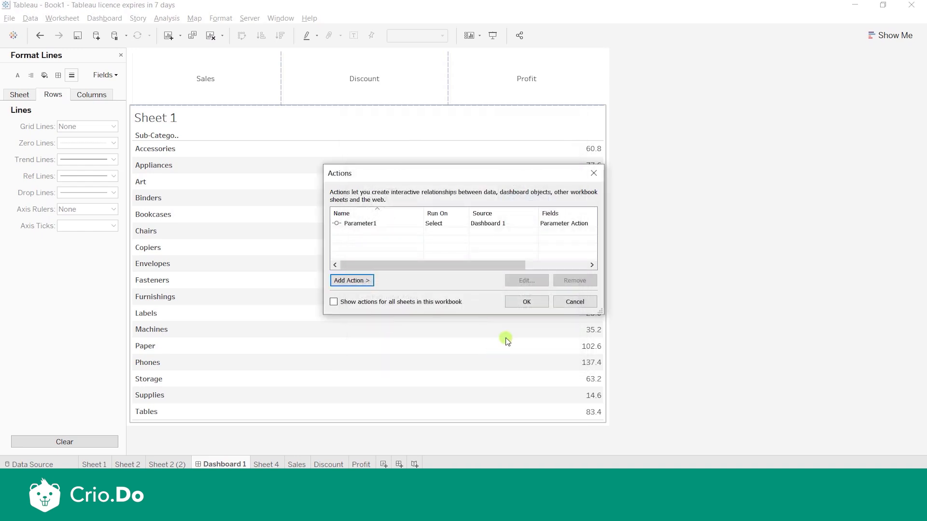
click(522, 304)
- Open Sheet 1 from the dashboard and add the Sales calc field to its Detail marks
click(572, 115)
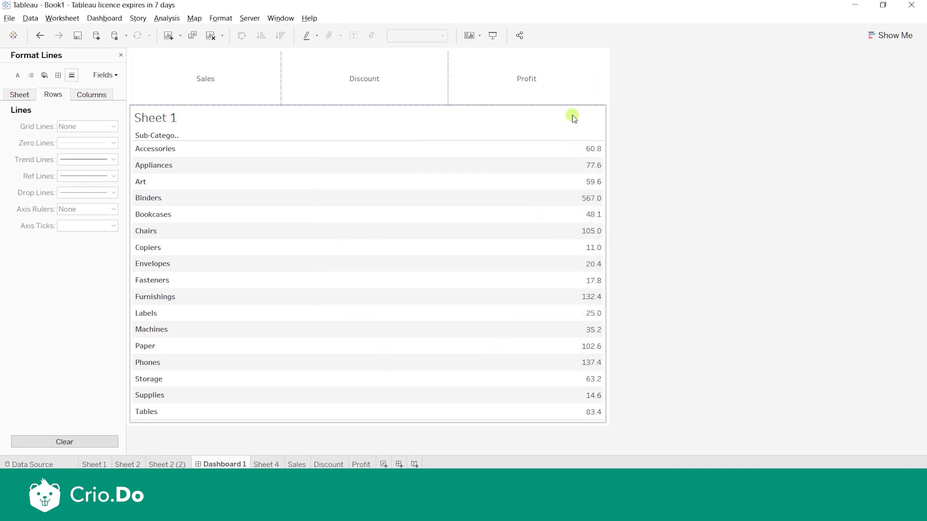
click(609, 121)
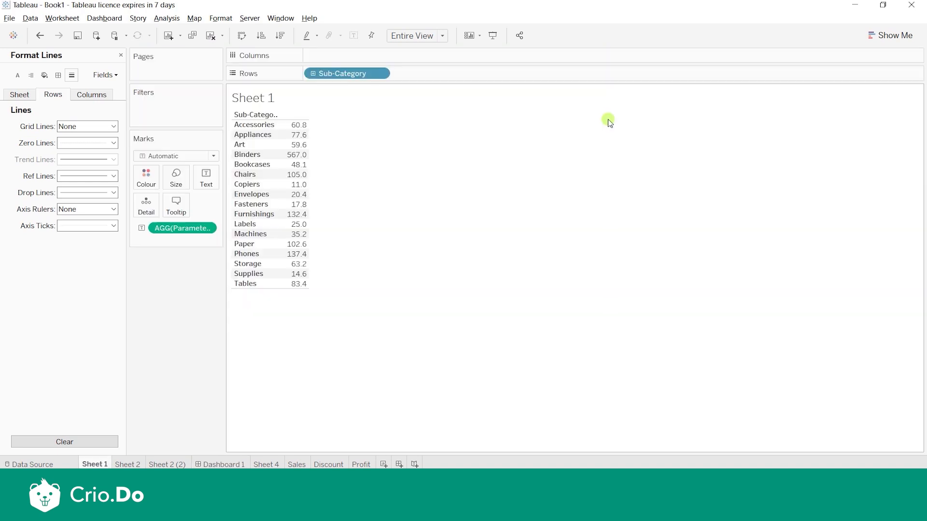
click(120, 57)
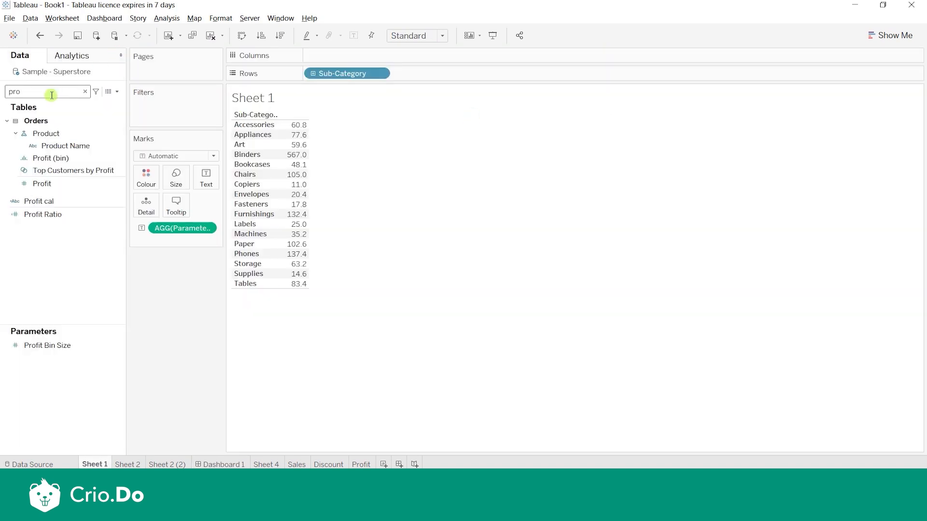
text(sal)
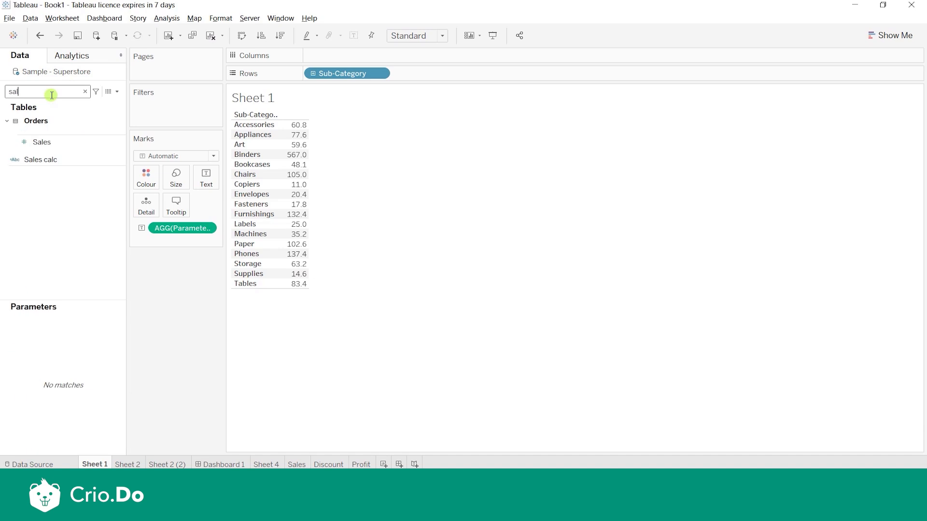
drag(27, 159, 142, 208)
- Find the Discount cal field and add it to the Detail marks of Sheet 1
drag(99, 107, 100, 107)
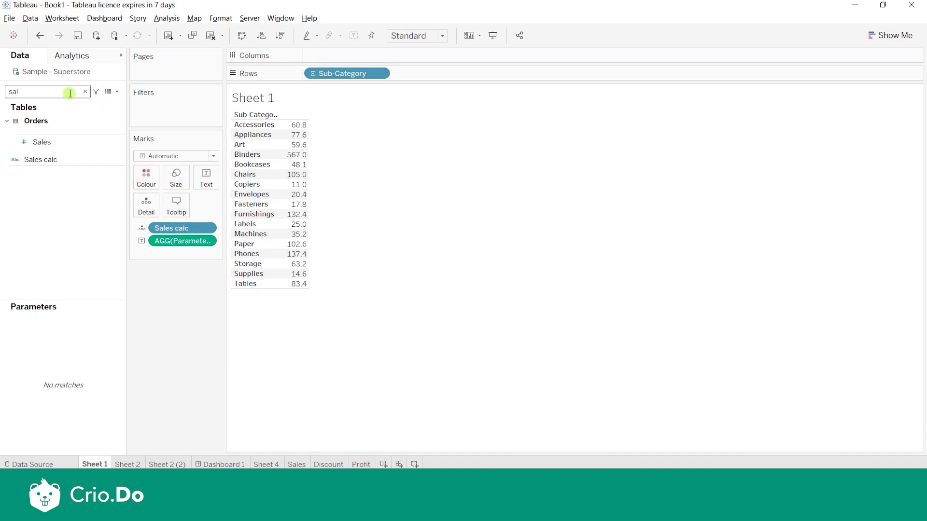
key(BackSpace)
key(BackSpace)
key(BackSpace)
text(di)
drag(69, 160, 153, 200)
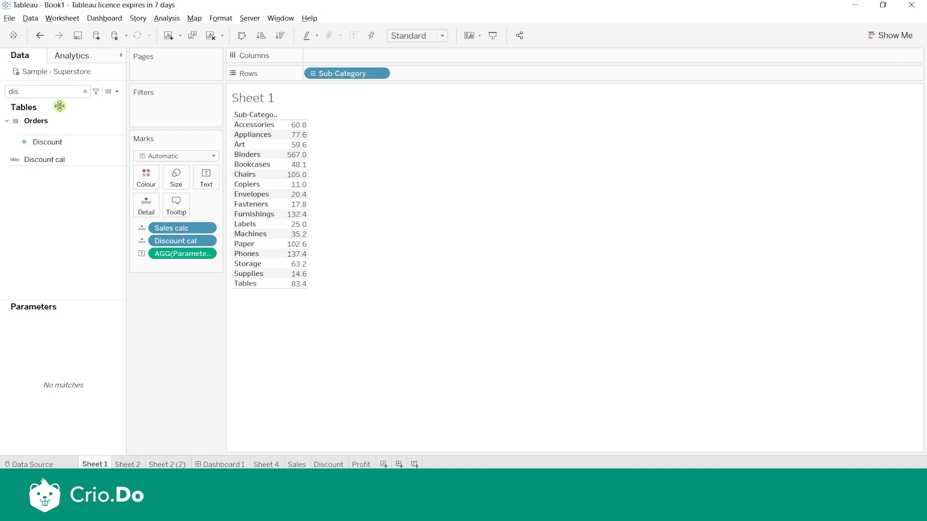
- Find the Profit cal field and add it to the Detail marks of Sheet 1
click(48, 87)
text(pro)
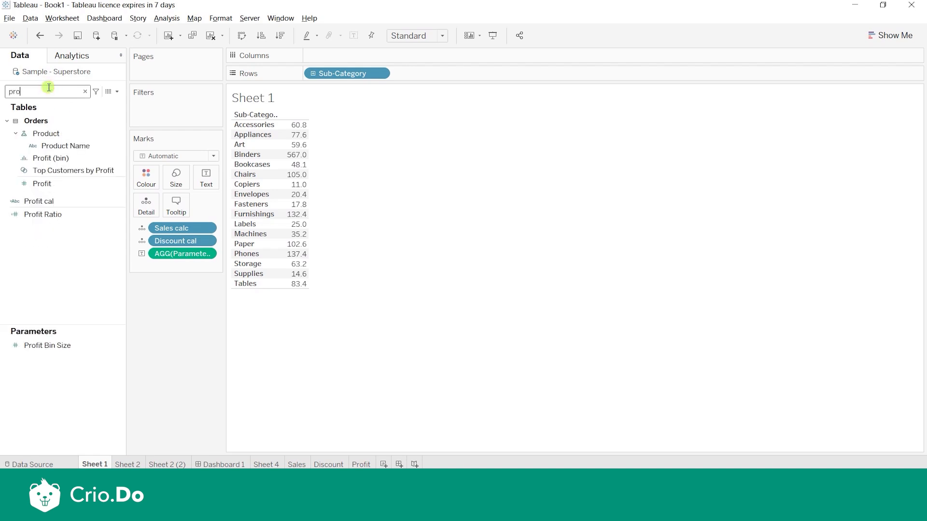
drag(68, 198, 152, 195)
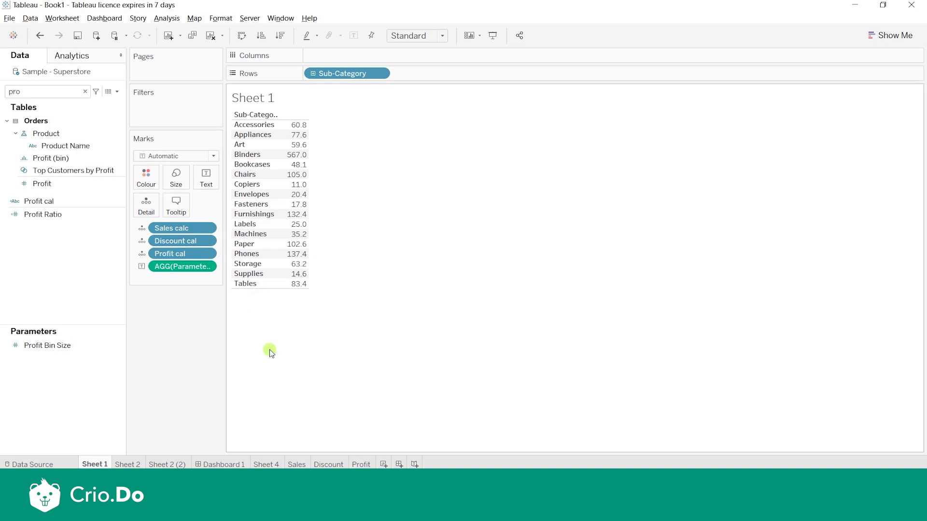
- Return to Dashboard 1 and add a second change-parameter action with Parameter Action as the target parameter
click(225, 464)
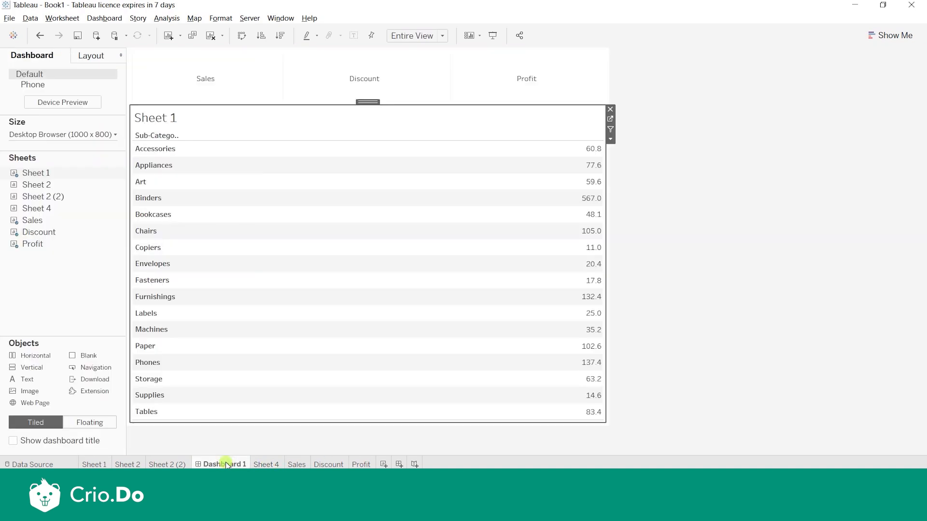
click(103, 19)
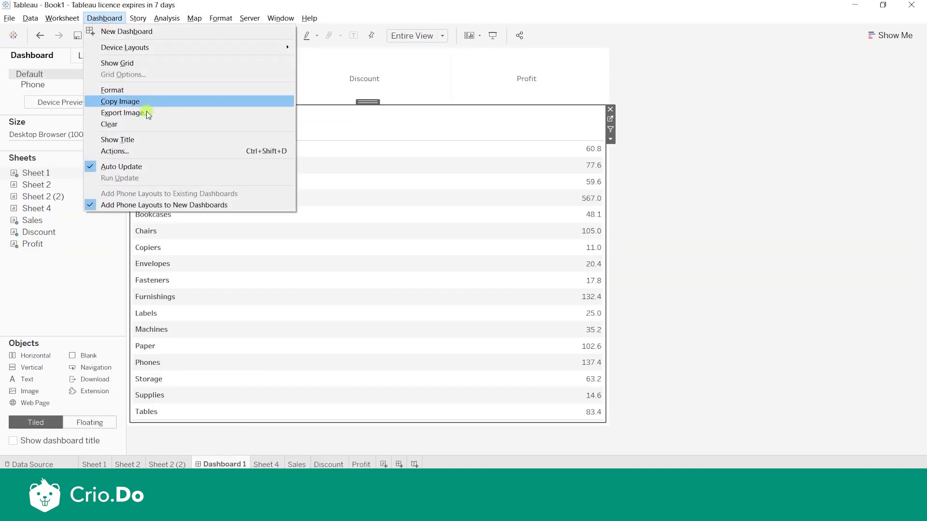
click(153, 151)
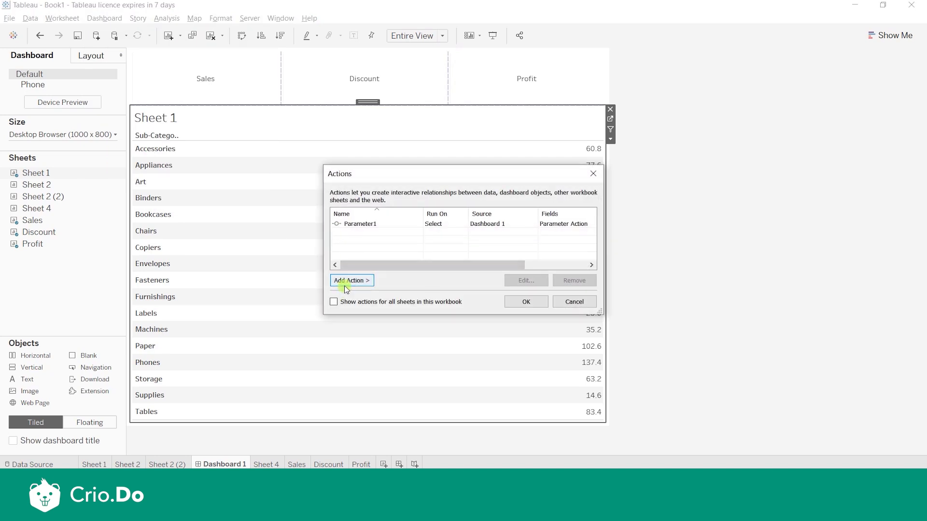
click(346, 284)
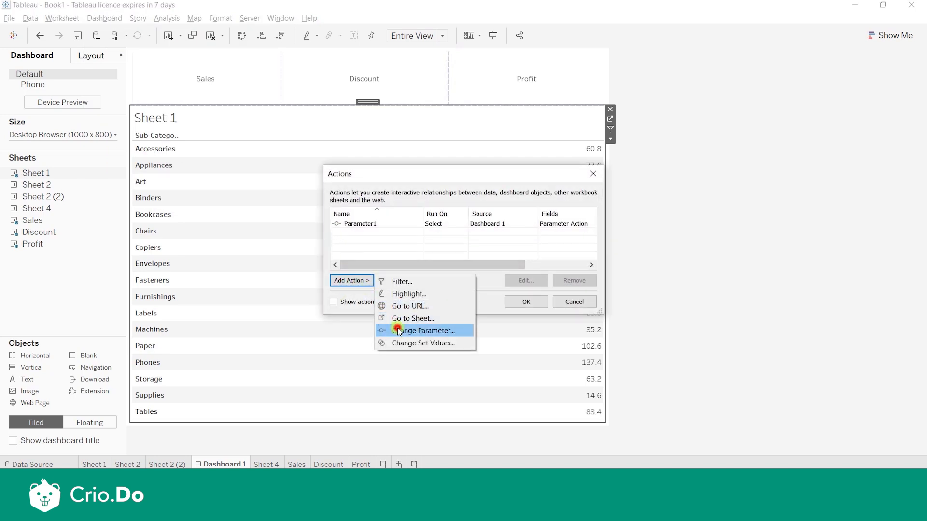
click(398, 331)
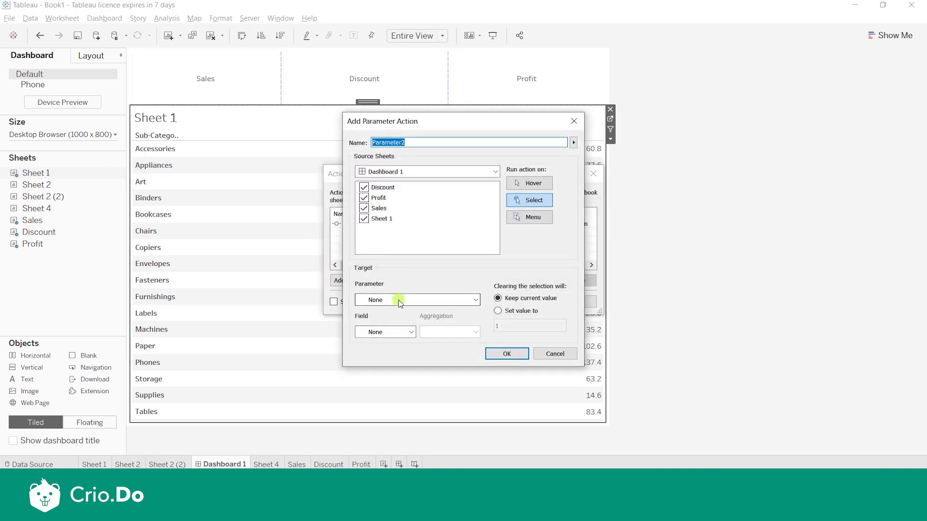
click(399, 299)
click(399, 318)
- Choose Profit cal as the second action's source field and save the action
click(379, 330)
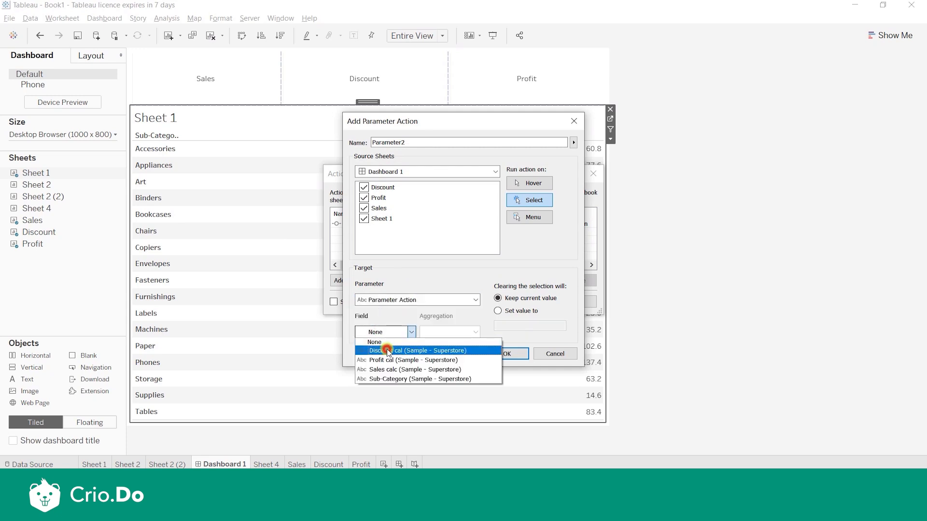
click(389, 351)
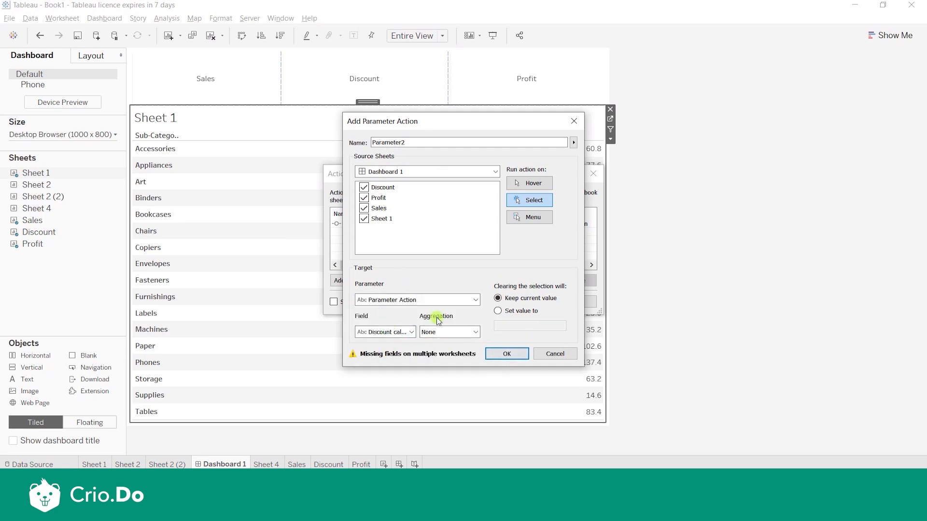
click(410, 332)
click(405, 360)
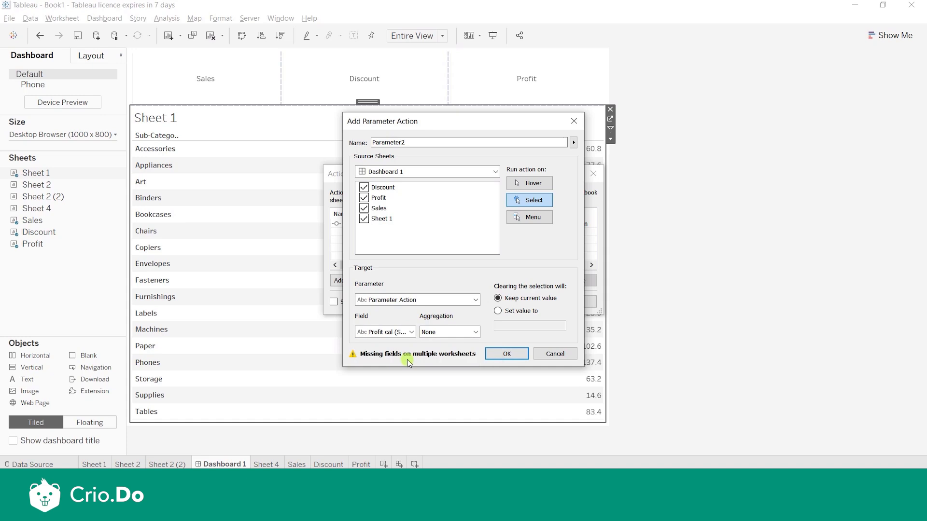
click(503, 355)
click(534, 304)
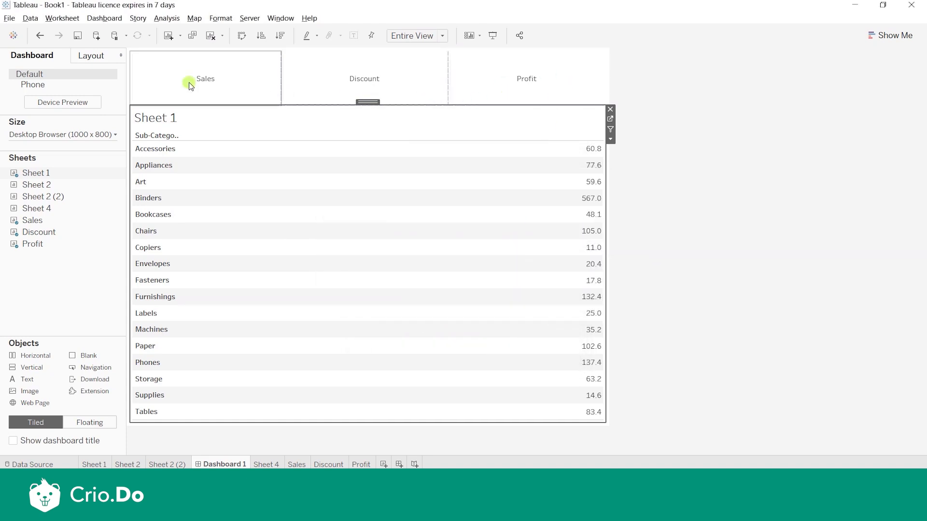
- Add a third change-parameter action to the dashboard, targeting Parameter Action with Discount cal as the source field
click(103, 19)
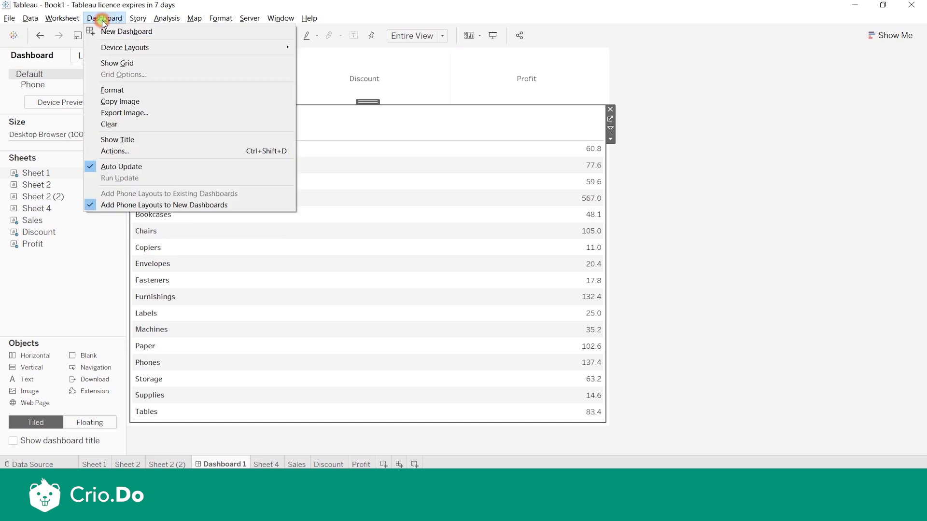
click(140, 151)
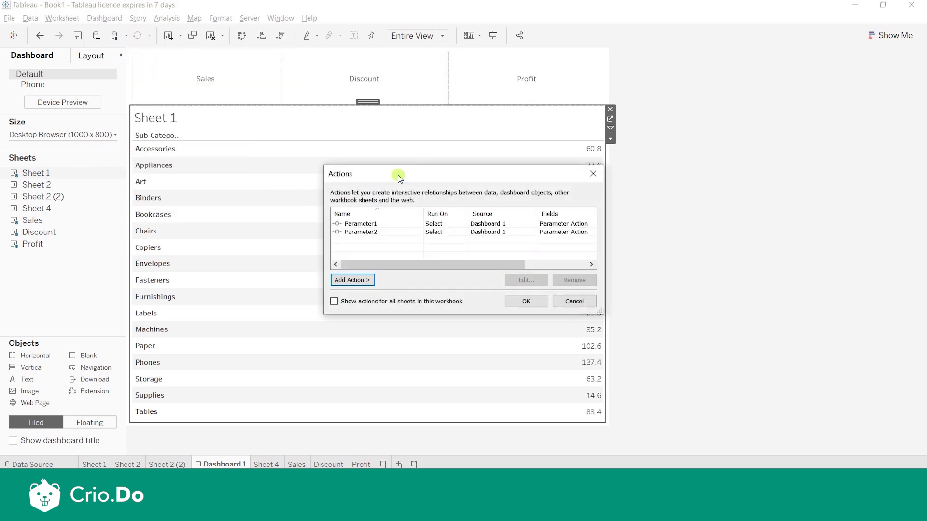
click(366, 279)
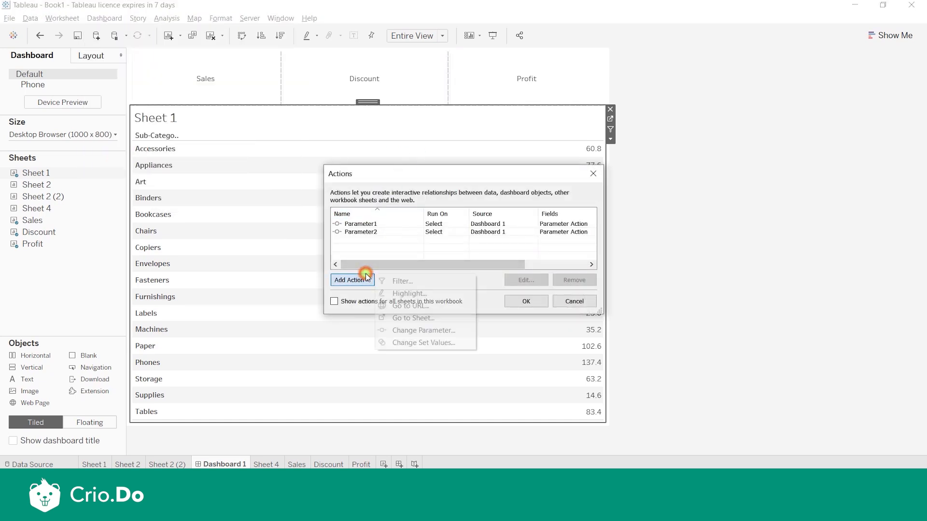
click(415, 332)
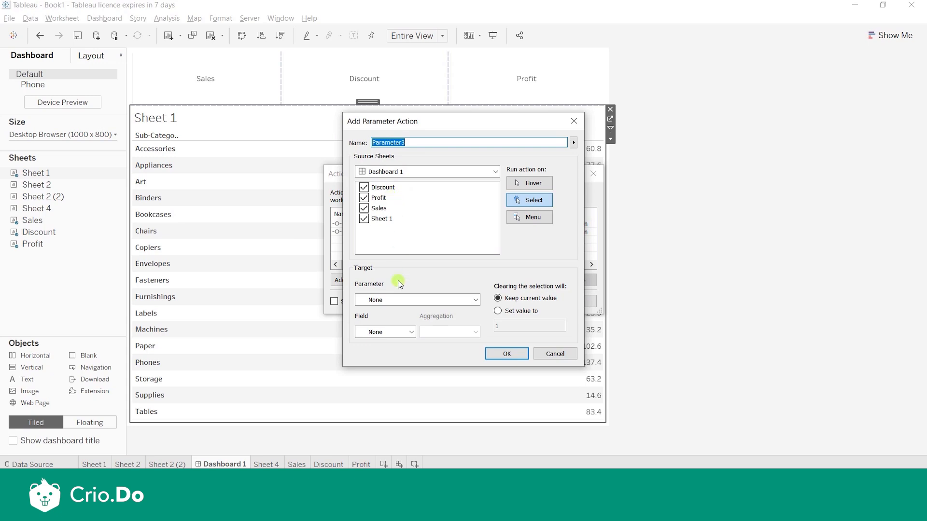
click(400, 302)
click(398, 316)
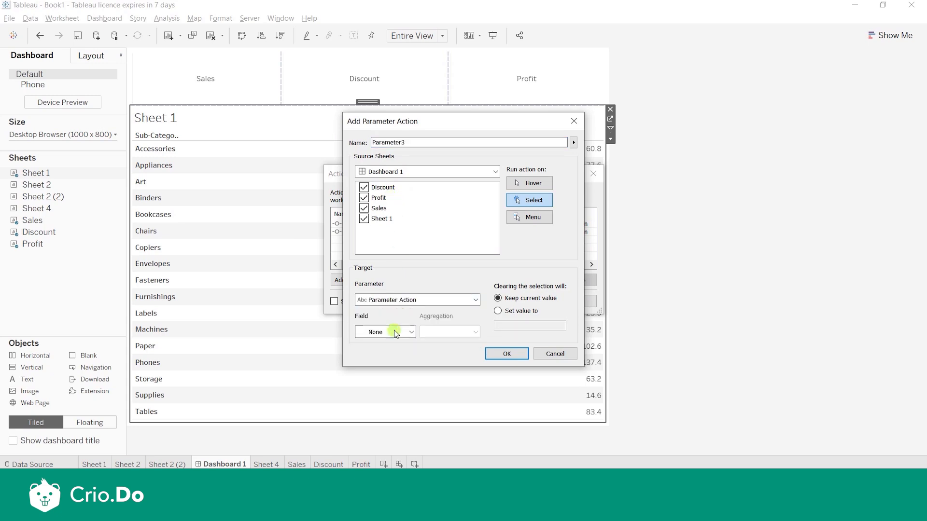
click(394, 332)
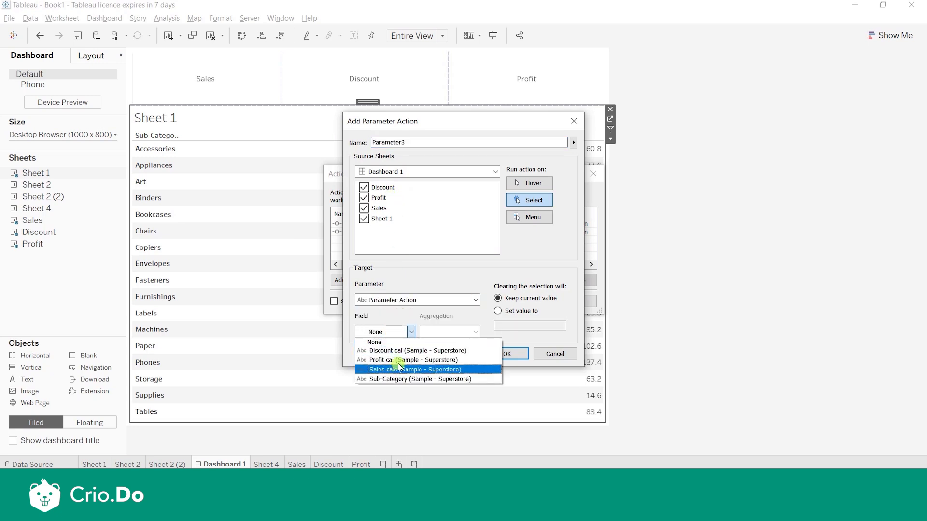
click(397, 352)
click(506, 354)
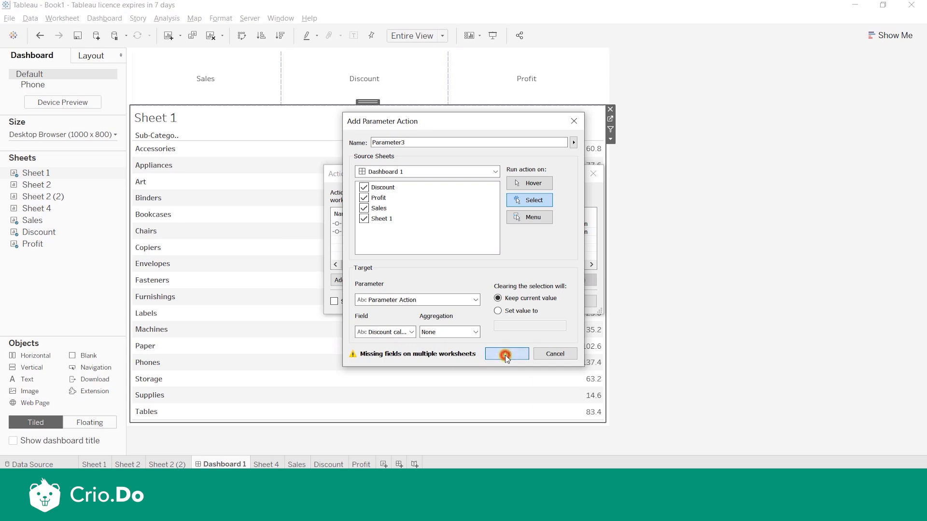
click(530, 302)
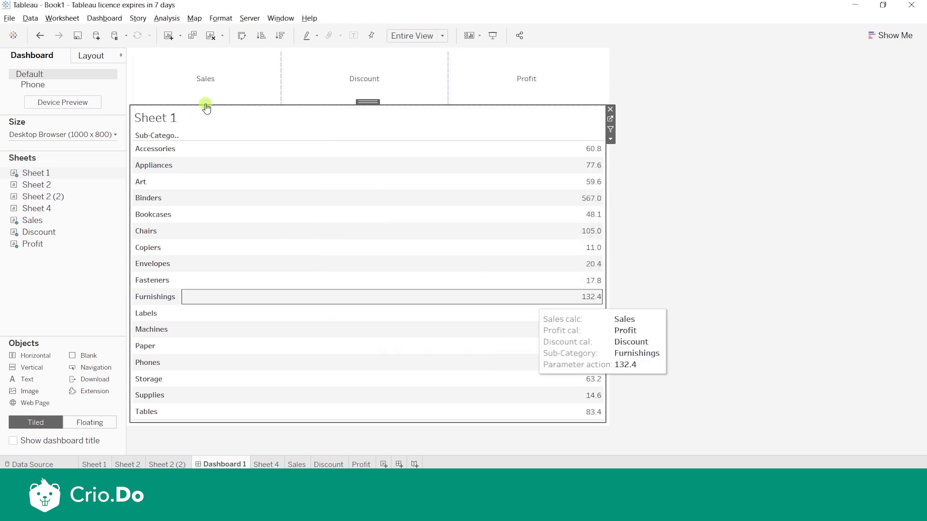
- Test the parameter actions by selecting the Sales, Discount and Profit labels in turn and checking Sheet 1's values
click(182, 91)
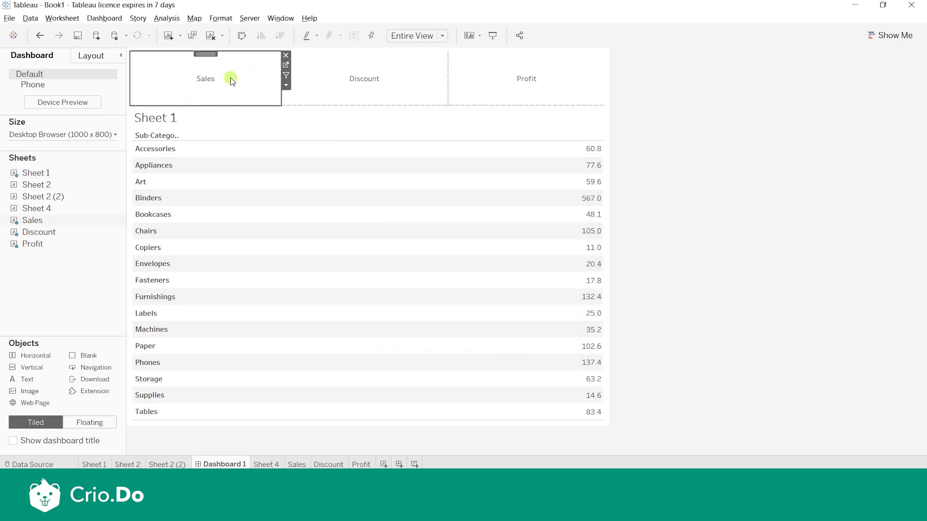
click(206, 79)
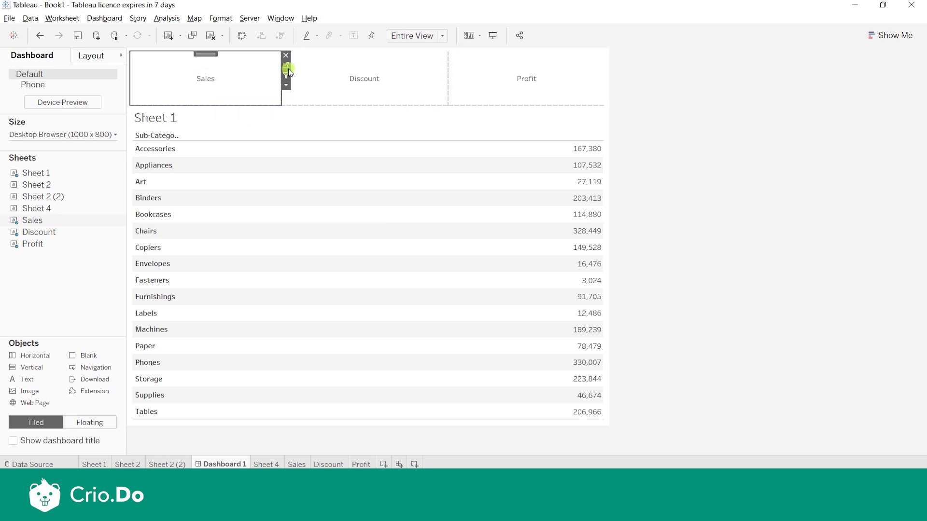
click(375, 80)
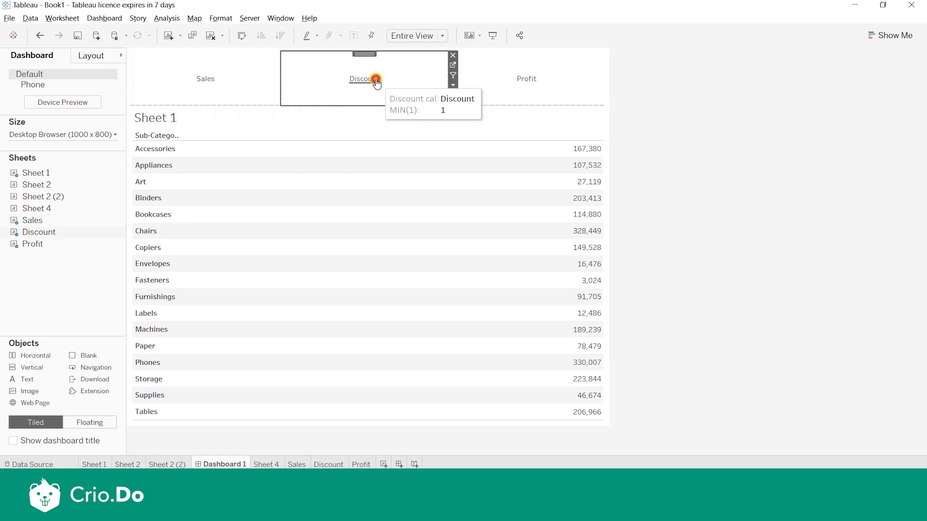
click(375, 80)
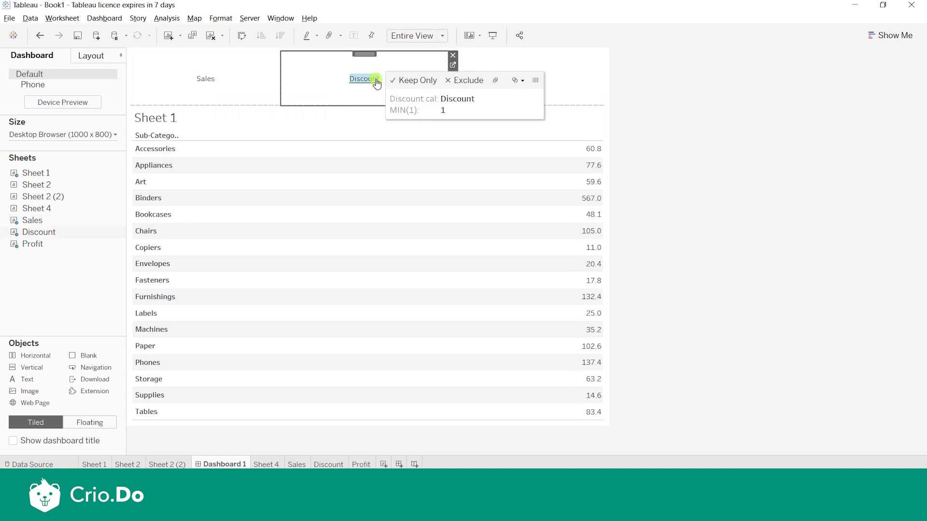
click(376, 80)
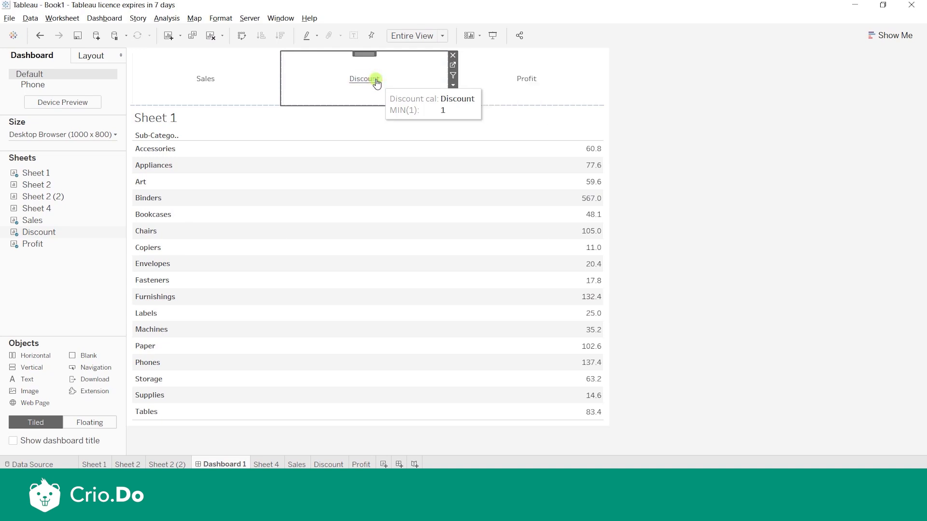
click(526, 80)
click(525, 80)
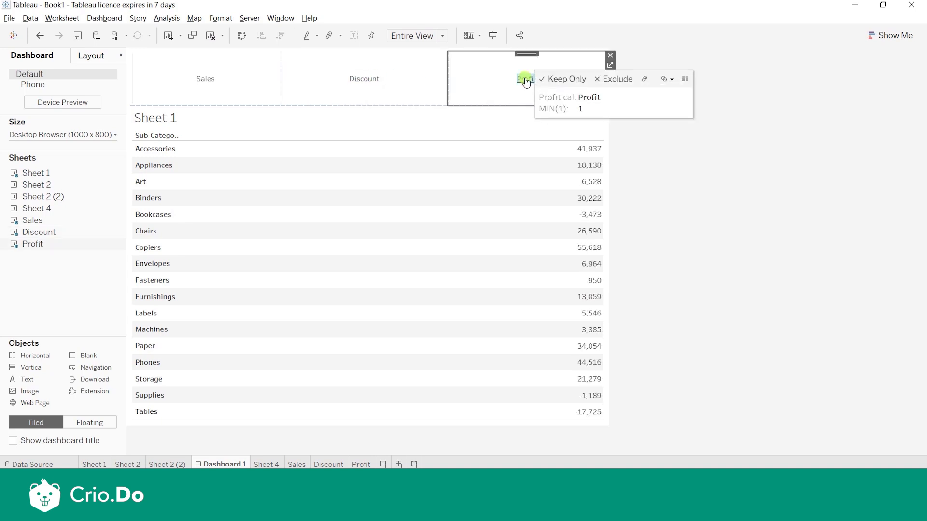
click(525, 80)
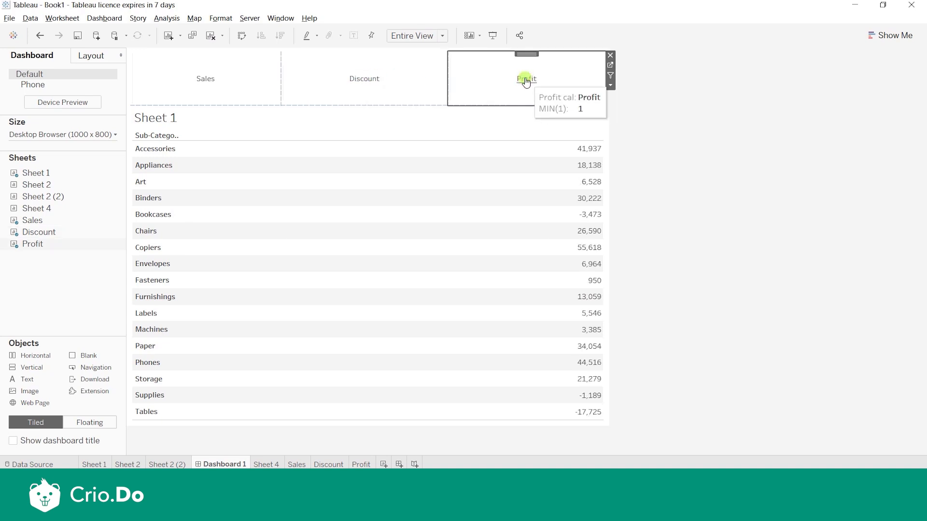
click(687, 222)
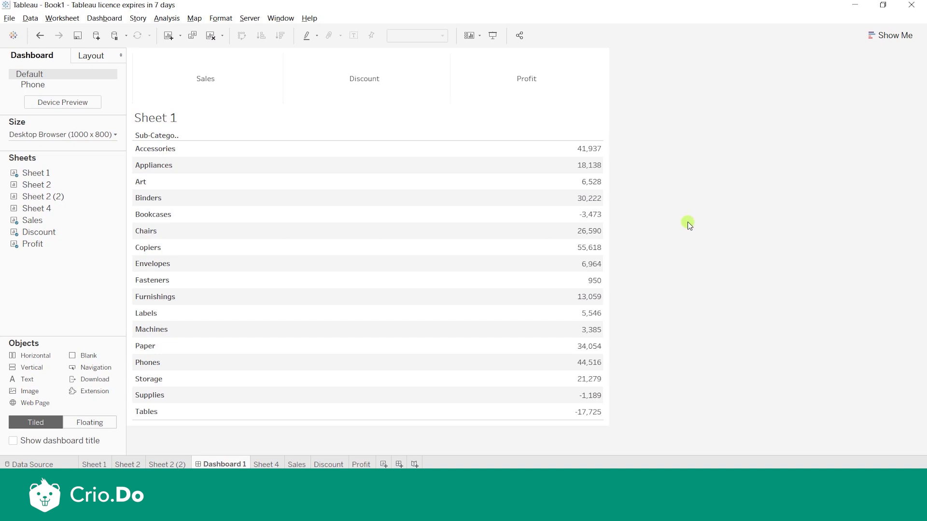
- Repeat the measure-switching test on the dashboard with the Sales, Discount and Profit labels
click(194, 90)
click(194, 90)
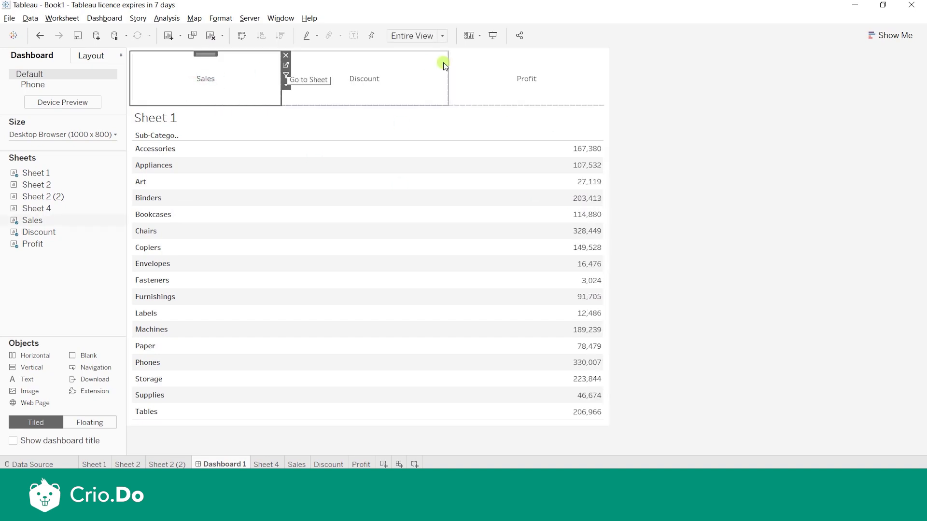
click(362, 79)
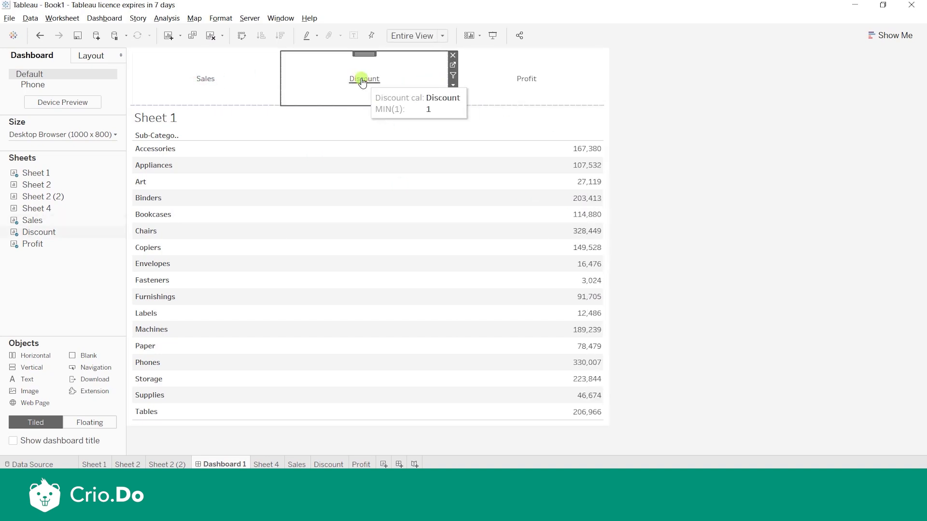
click(533, 80)
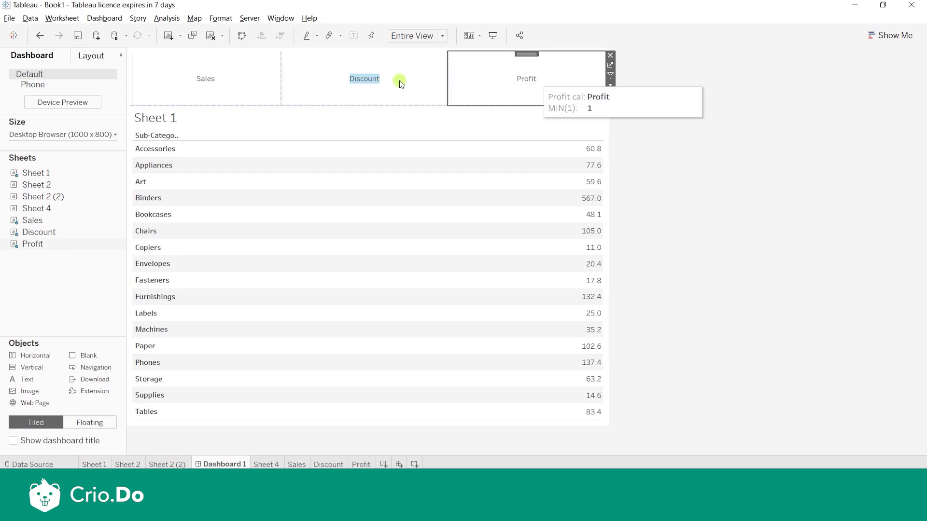
- Edit the dashboard's Parameter3 action to exclude Discount, Profit and Sales from its source sheets, leaving only Sheet 1, and save
click(118, 25)
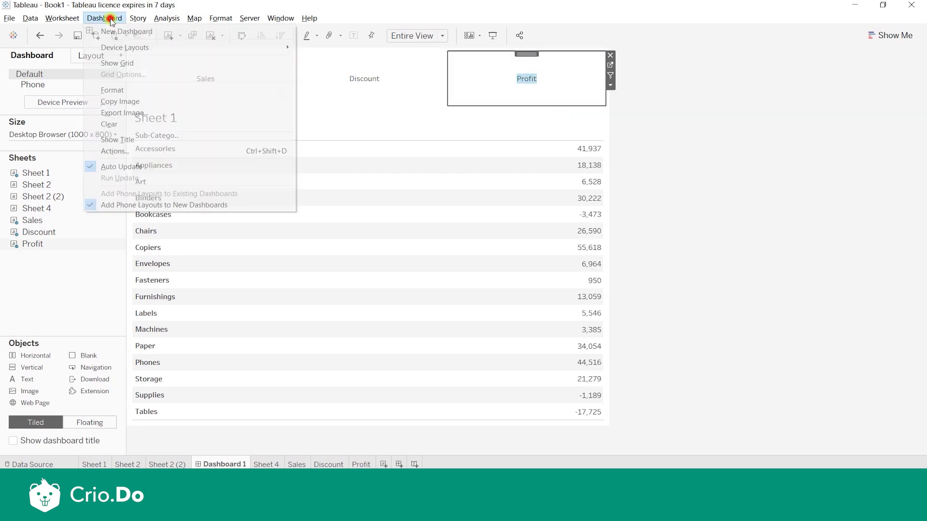
click(153, 152)
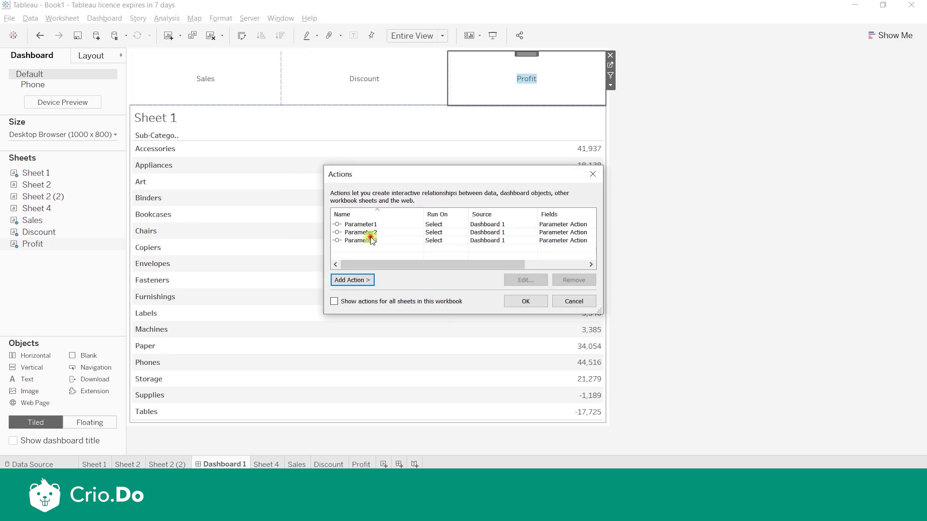
click(371, 240)
click(525, 280)
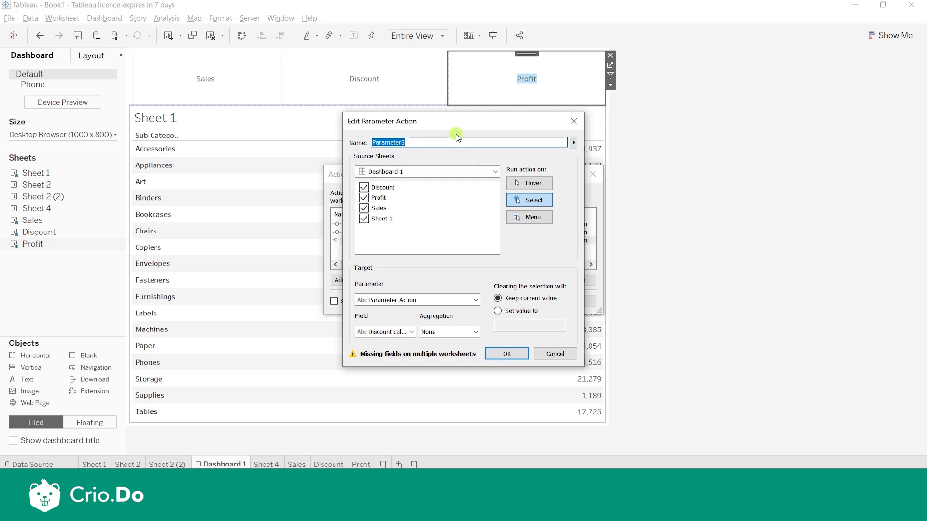
click(566, 124)
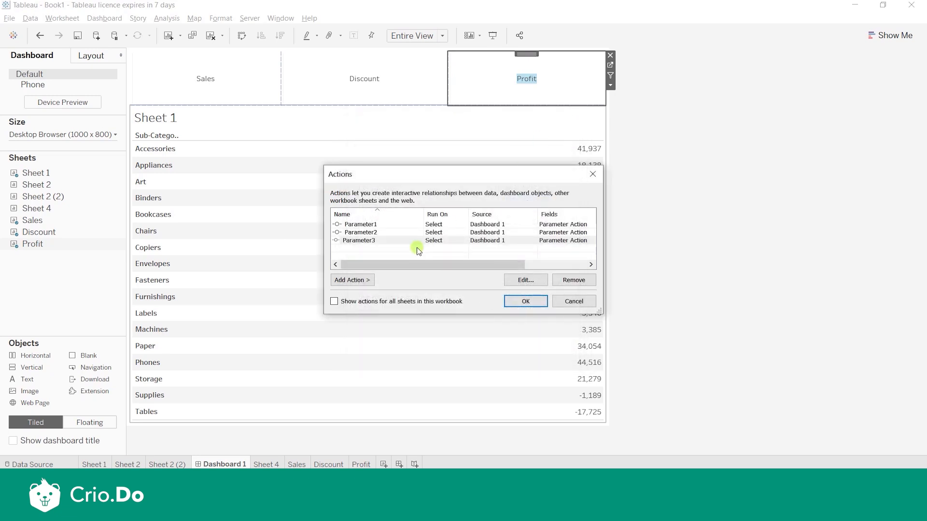
click(523, 280)
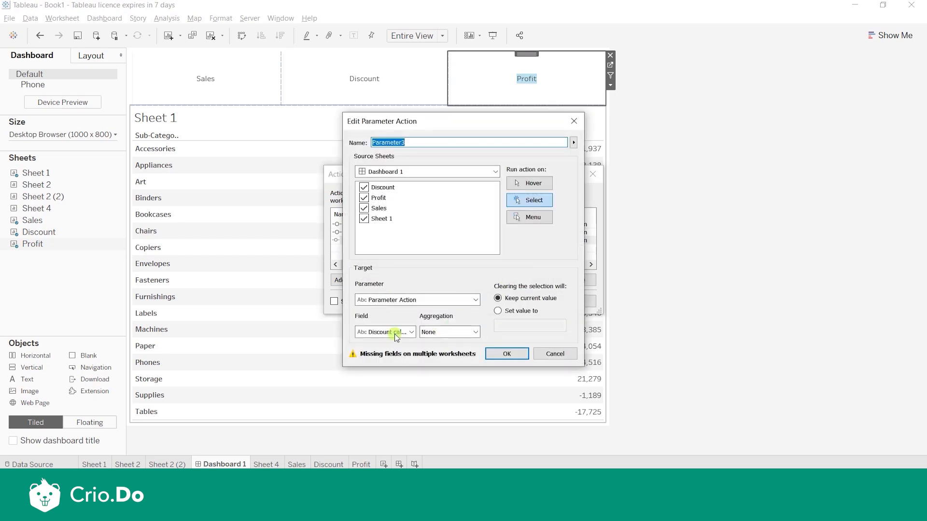
click(363, 188)
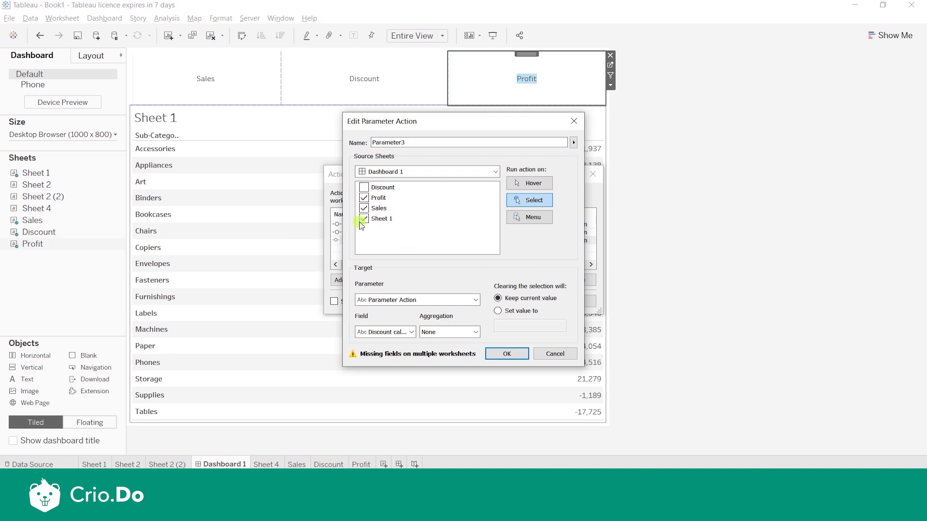
click(364, 208)
click(364, 198)
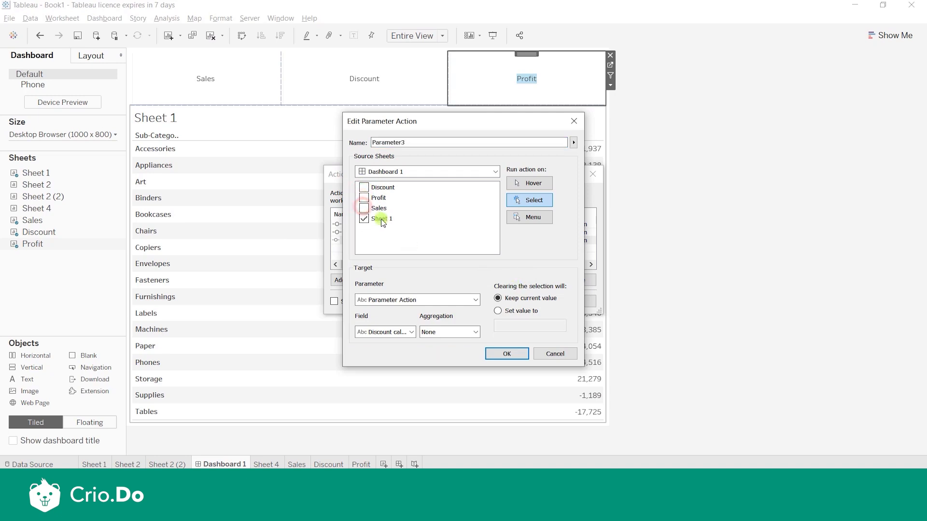
click(507, 355)
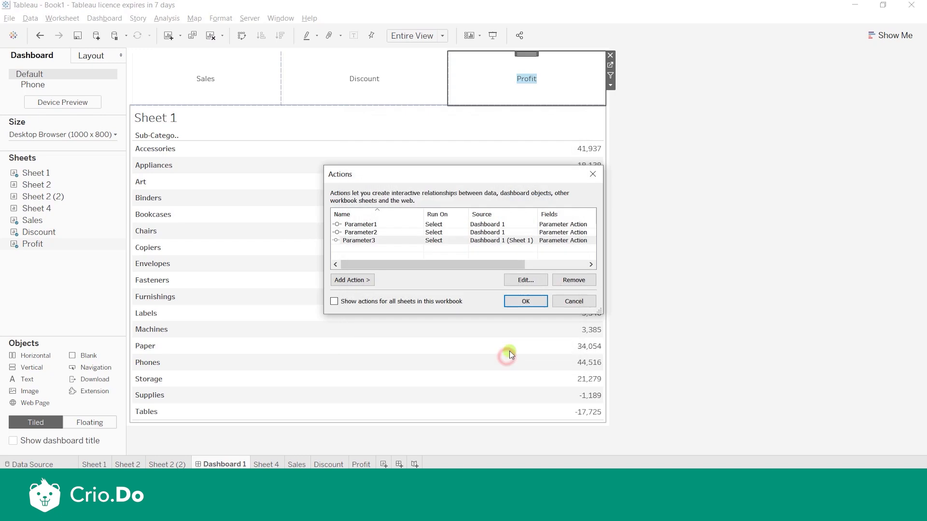
click(519, 301)
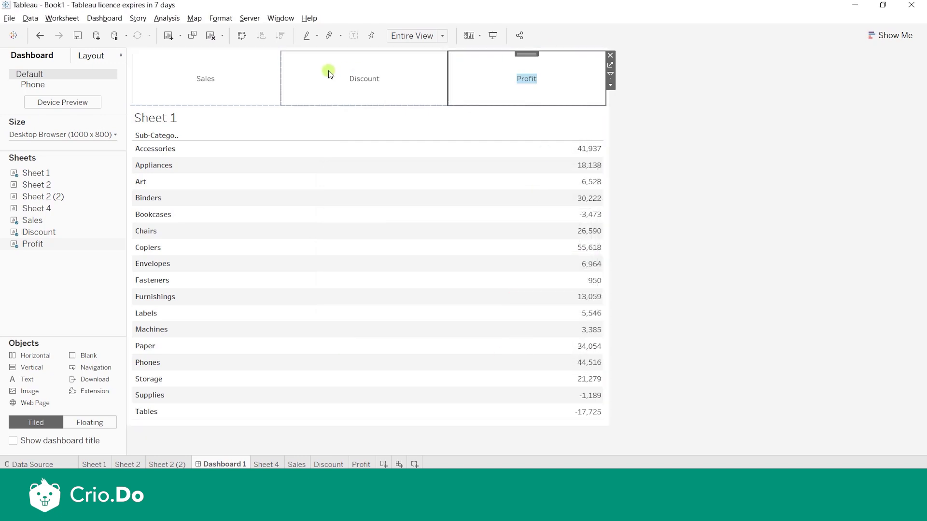
- Test the Discount label on the dashboard, and include Discount again as a source sheet of the Parameter3 action
click(360, 79)
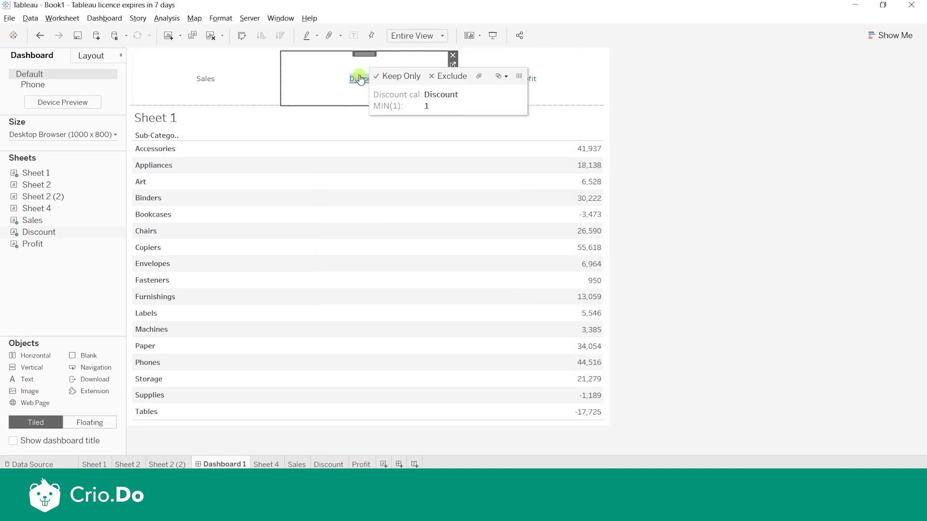
click(360, 79)
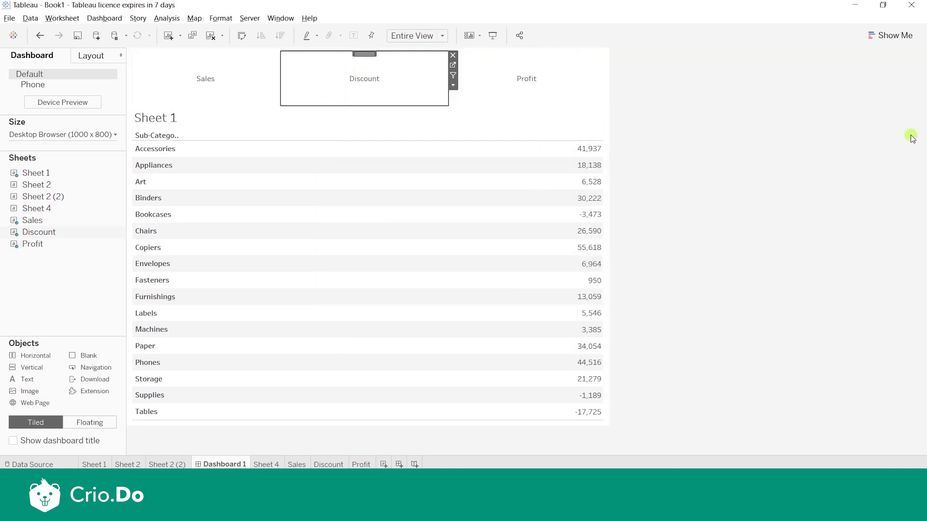
click(89, 20)
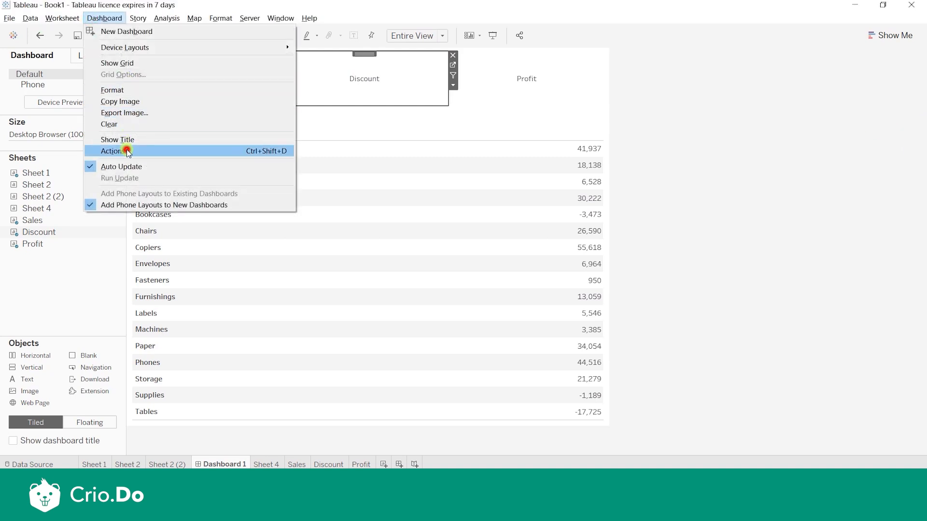
click(126, 151)
click(385, 241)
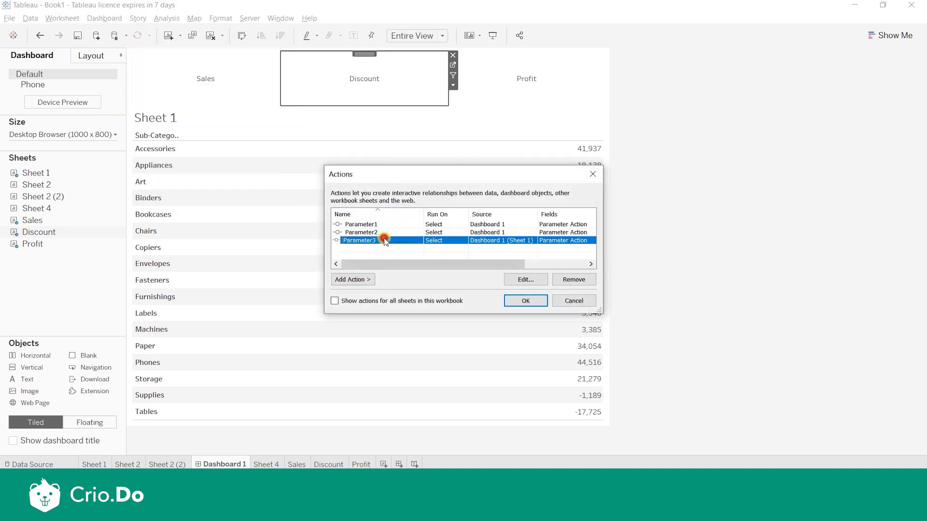
click(531, 280)
click(363, 188)
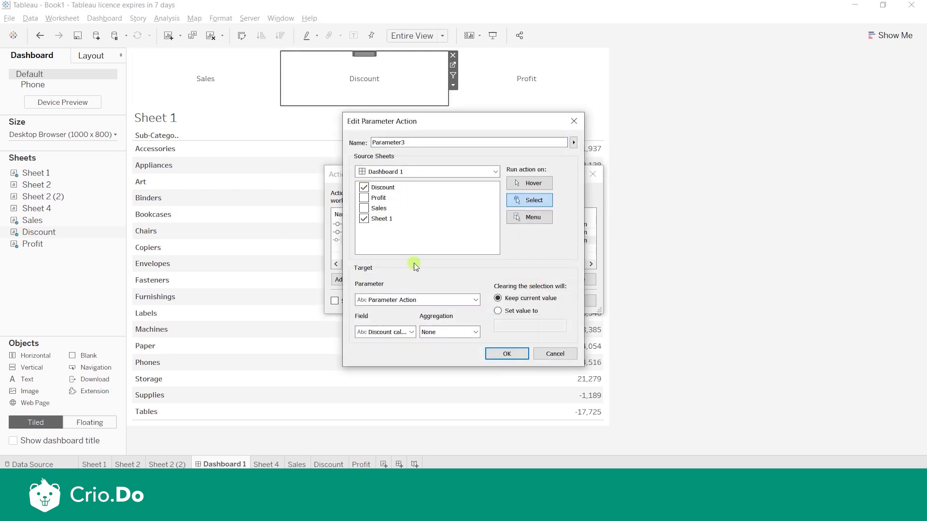
click(517, 352)
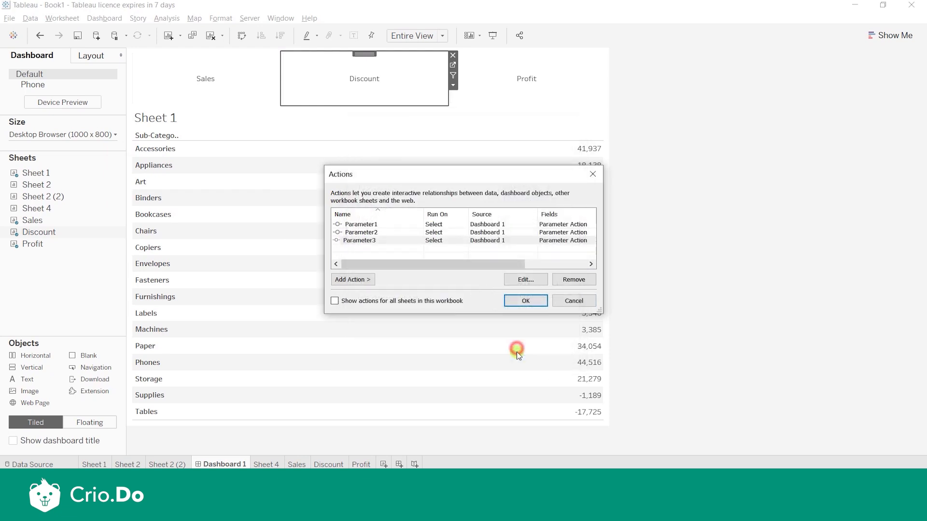
click(506, 300)
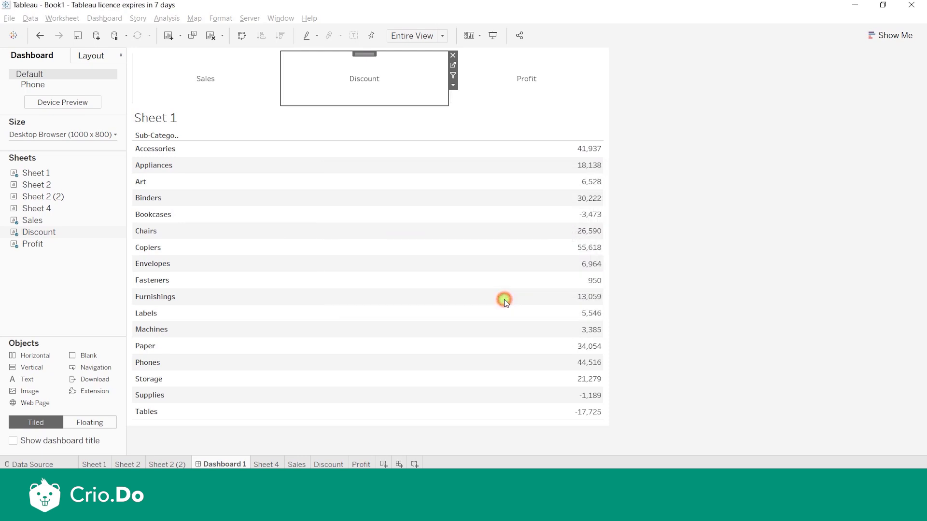
- Test the edited action with the Discount label and examine the values in the Sheet 1 table
click(379, 80)
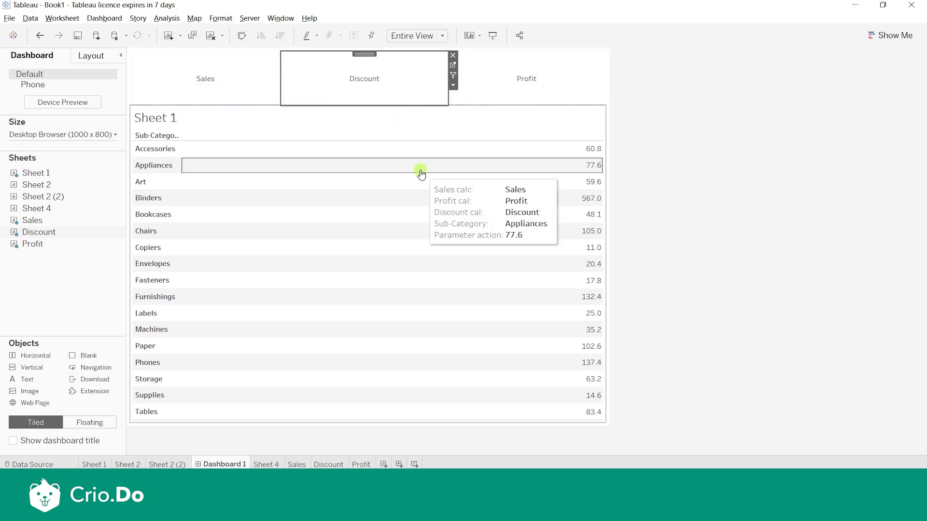
click(441, 132)
click(607, 117)
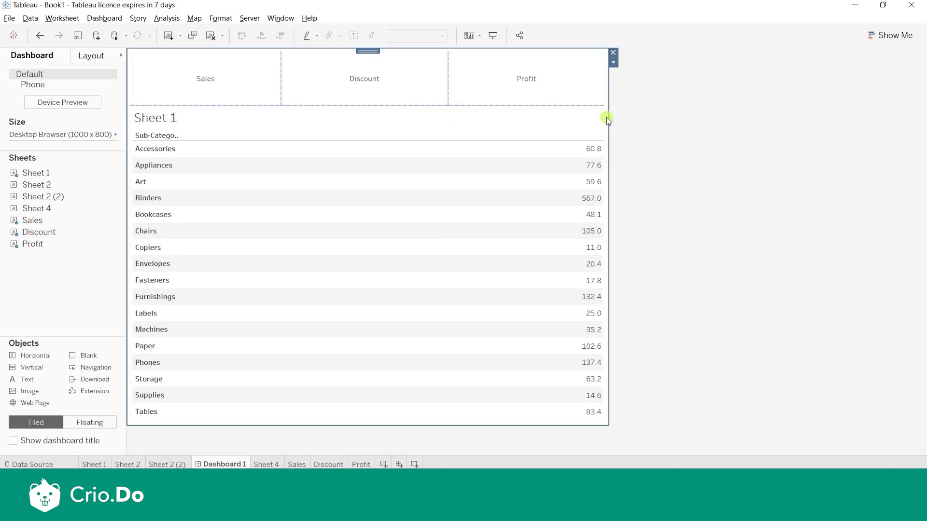
click(559, 127)
click(610, 119)
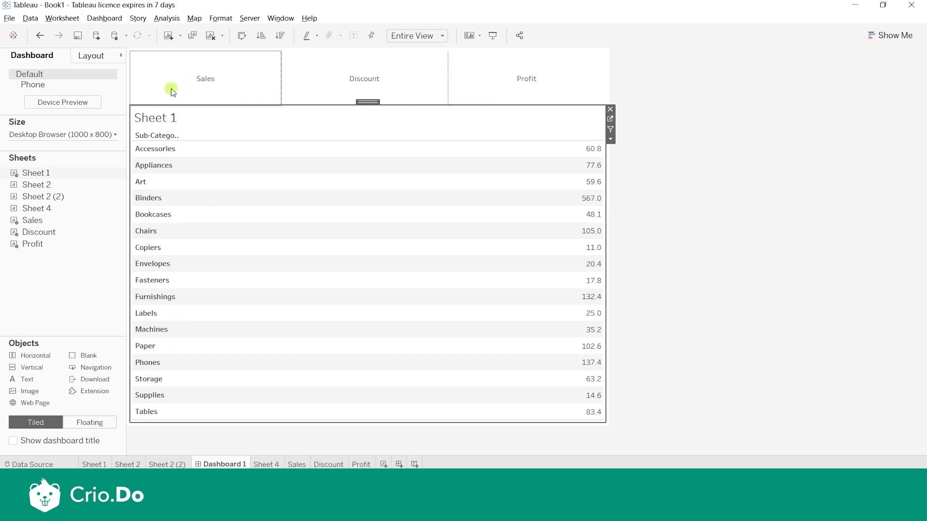
- Switch Sheet 1 to Sales, Discount and Profit in turn through the labels to check all three parameter actions
click(199, 86)
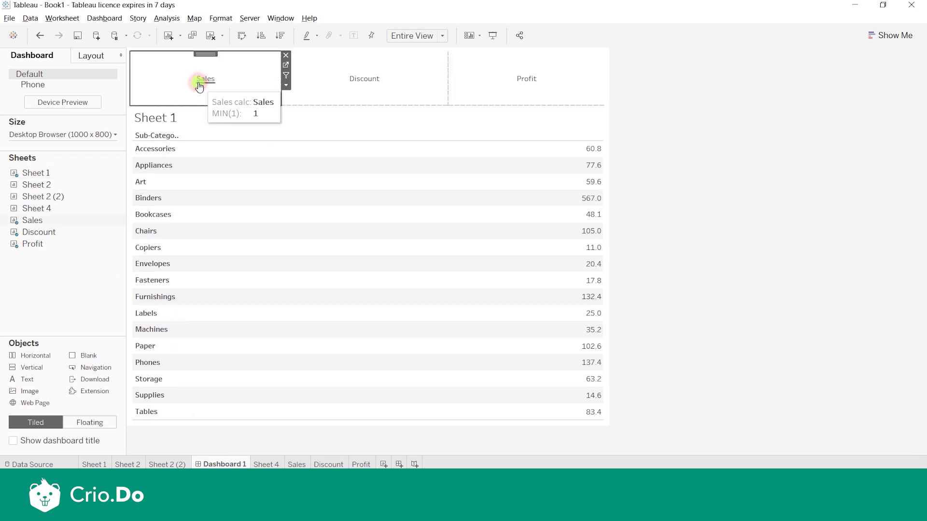
click(199, 85)
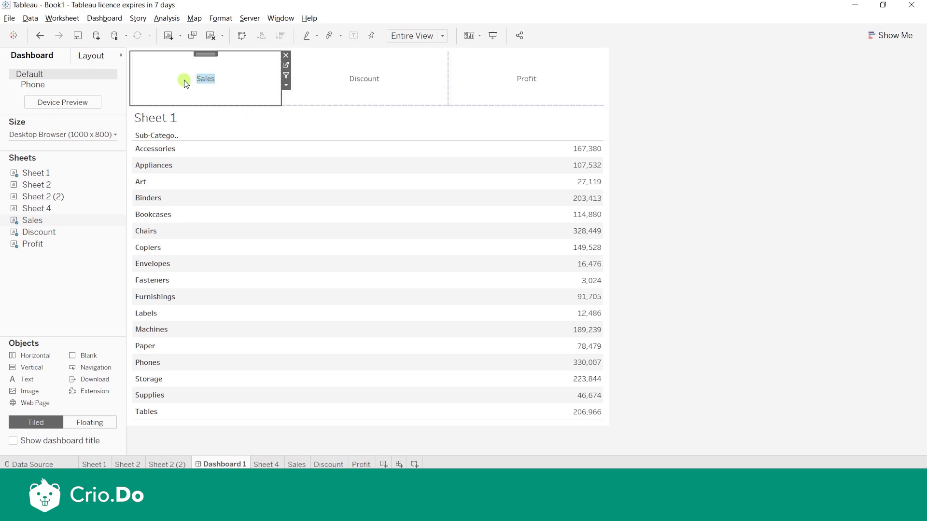
click(373, 80)
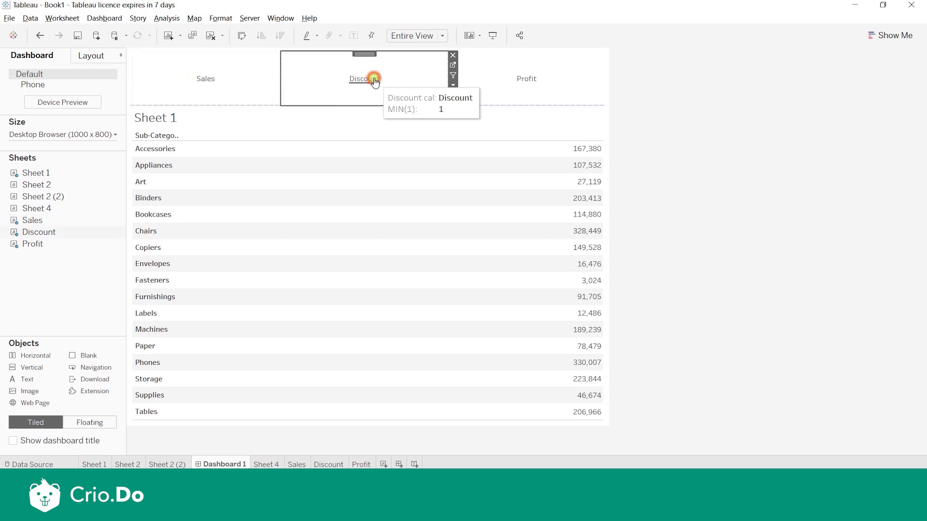
click(374, 80)
click(375, 79)
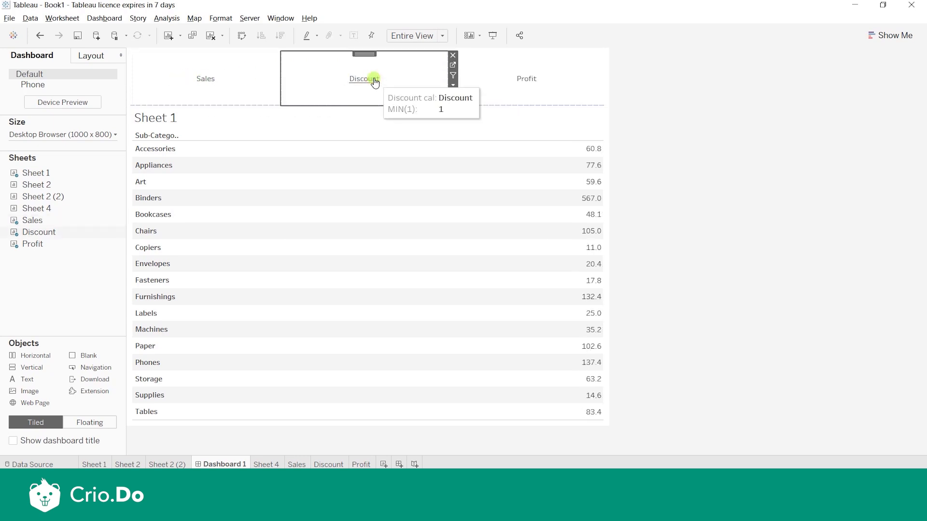
click(519, 76)
click(524, 78)
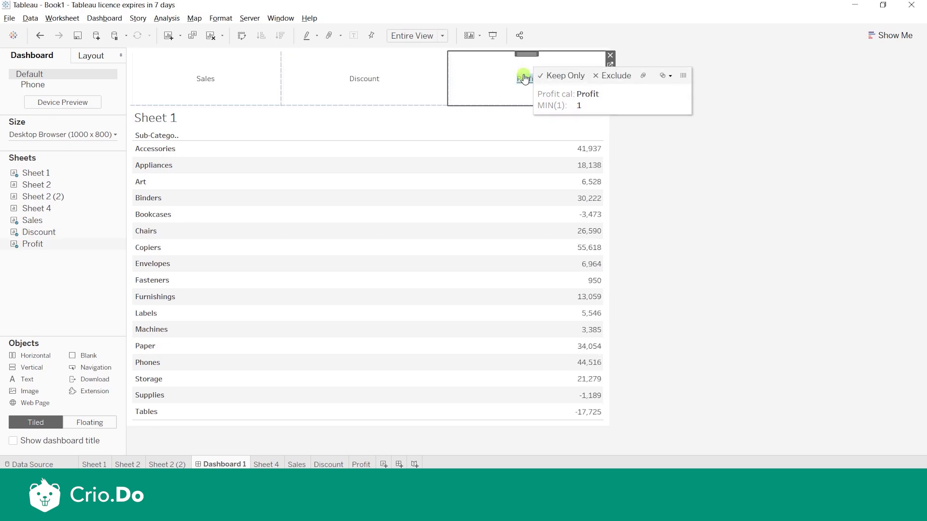
- Recheck the parameter actions by switching Sheet 1 to Sales and Discount with the dashboard labels, clearing the label selections
click(524, 78)
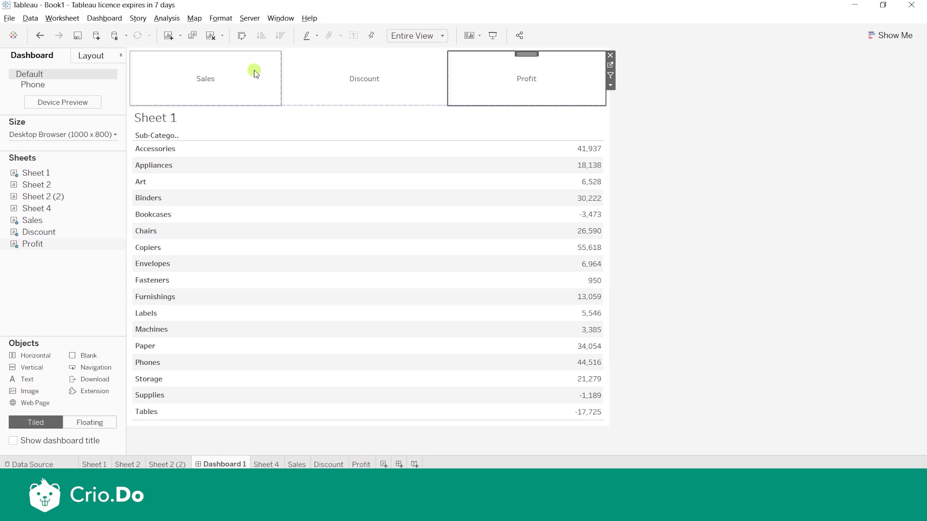
click(206, 76)
click(213, 78)
click(368, 78)
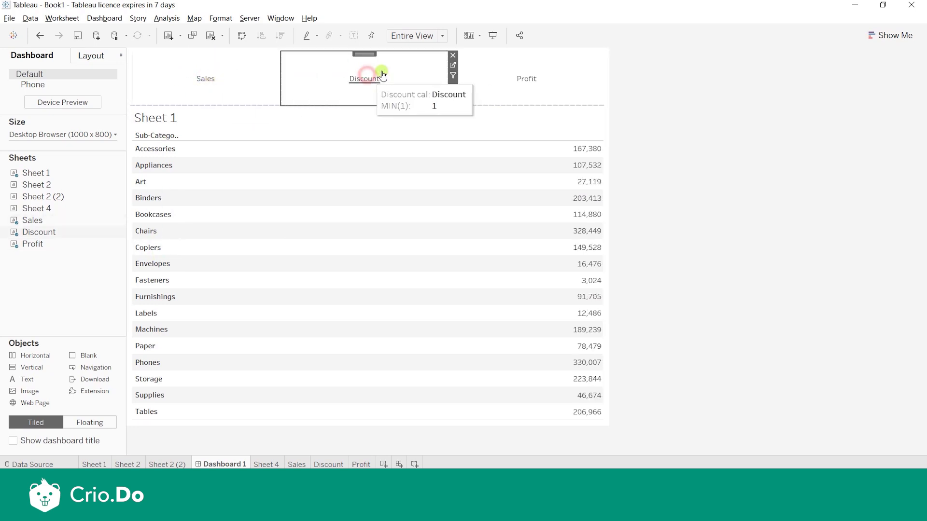
click(365, 81)
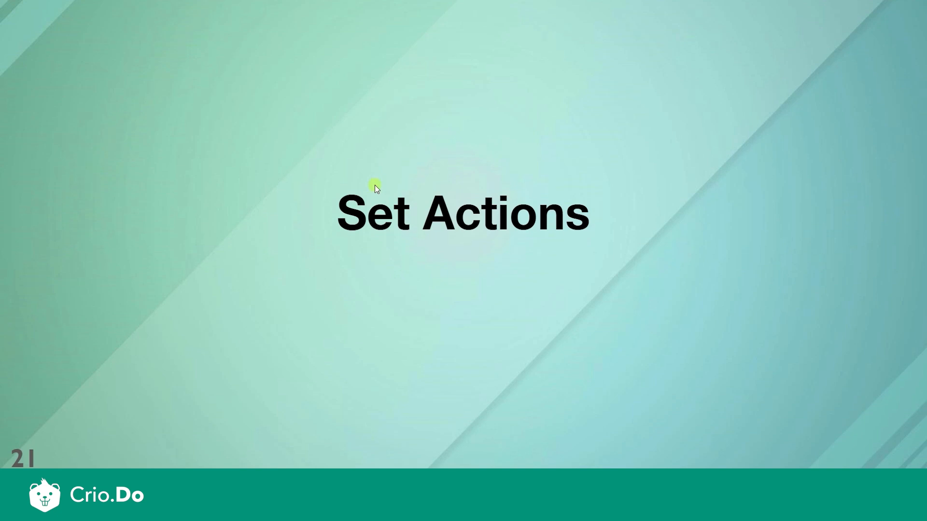
key(Right)
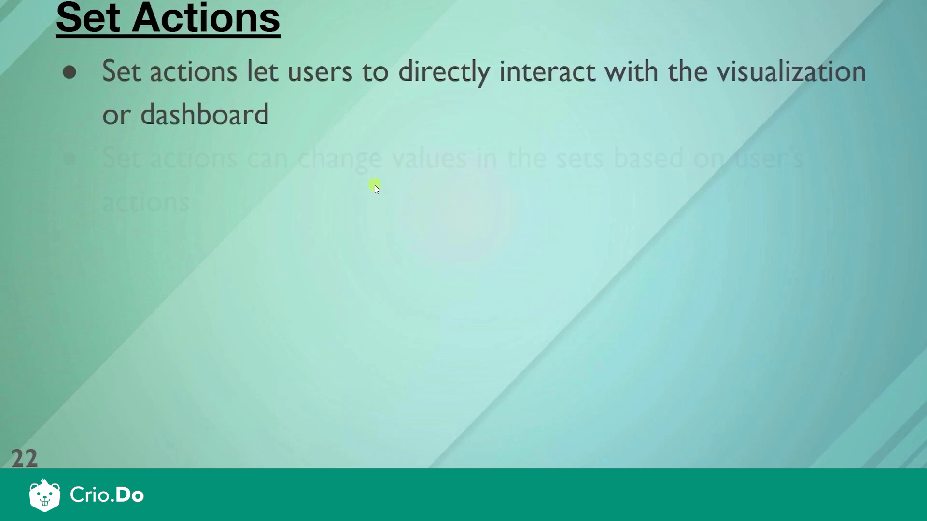
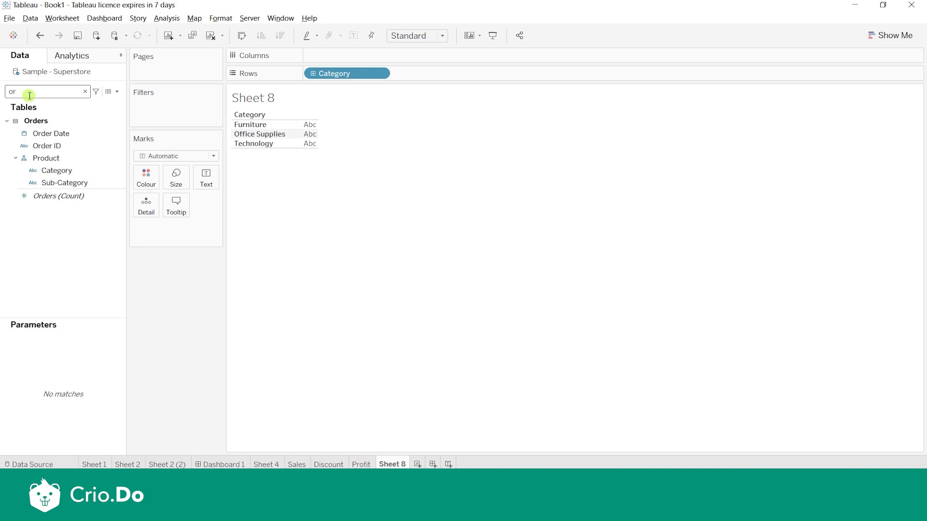
- Add Order Date by year to the columns of Sheet 8 and show Sales as the text values
drag(46, 133, 336, 56)
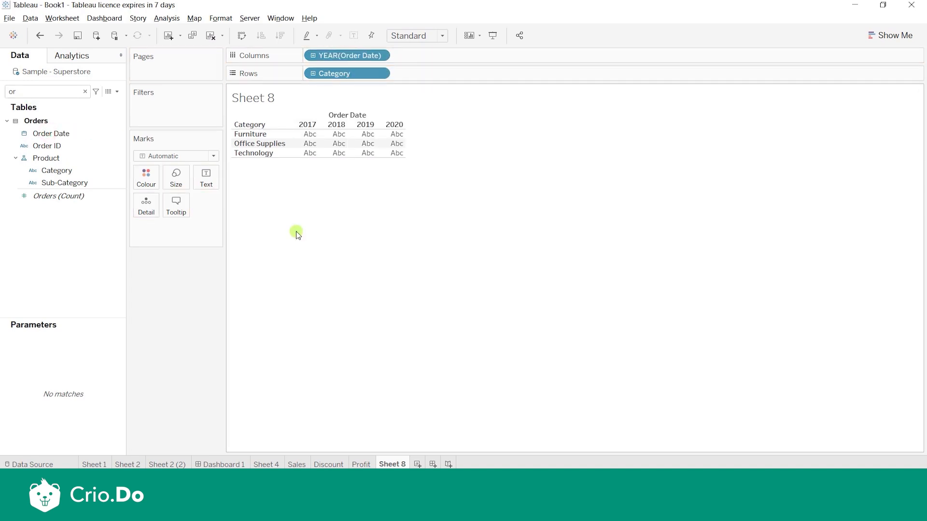
double_click(47, 94)
text(sa)
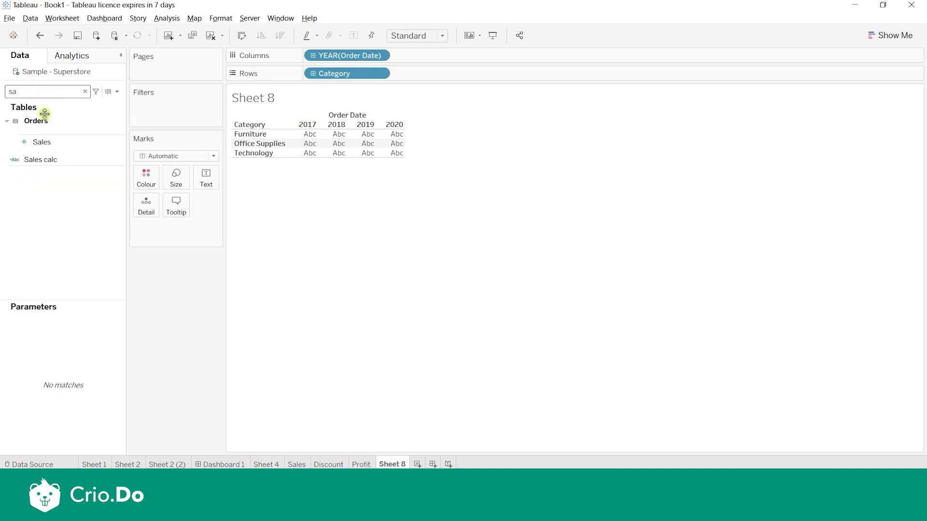
drag(41, 142, 202, 181)
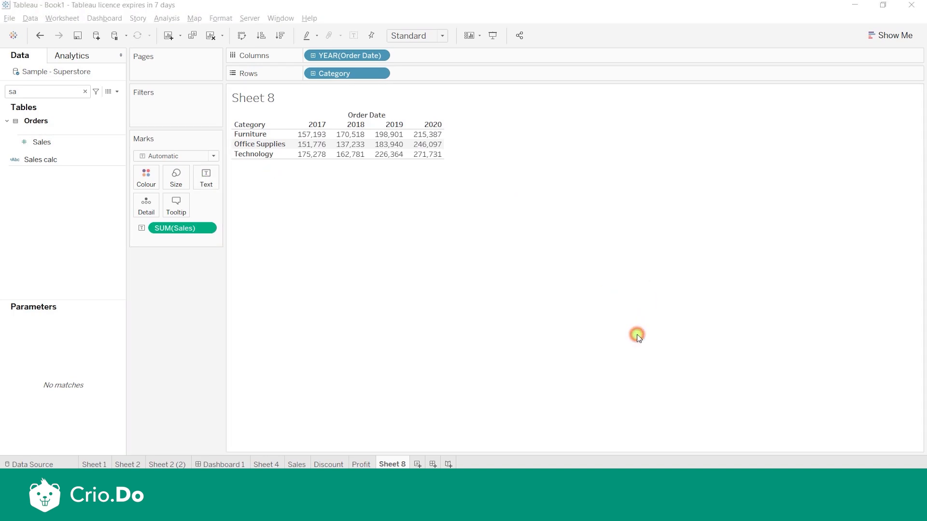
- Create the set Category Set from Category with no members selected, and add it to the rows after Category
click(42, 91)
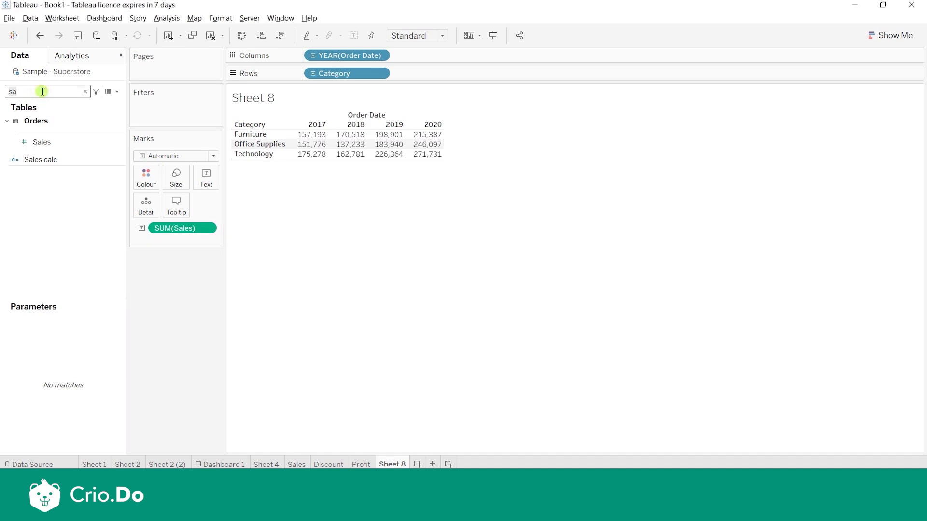
key(BackSpace)
key(BackSpace)
text(cat)
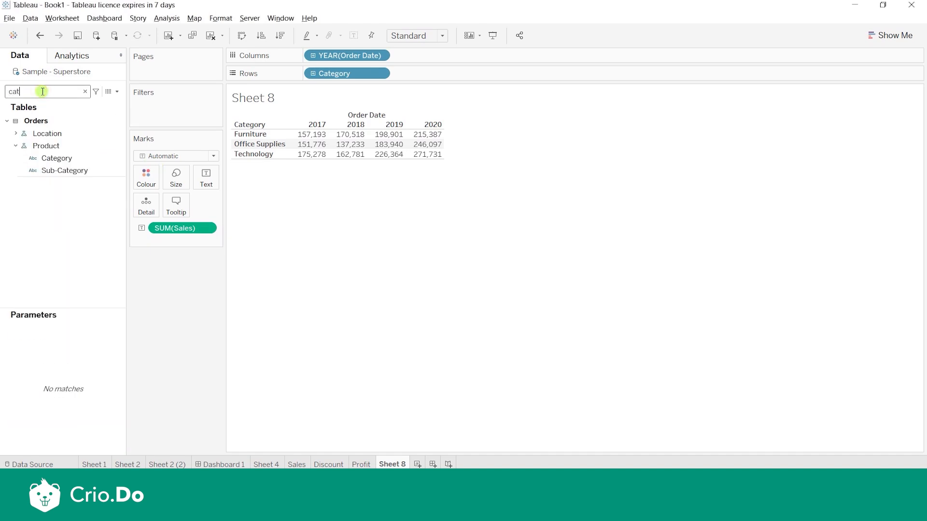
click(118, 158)
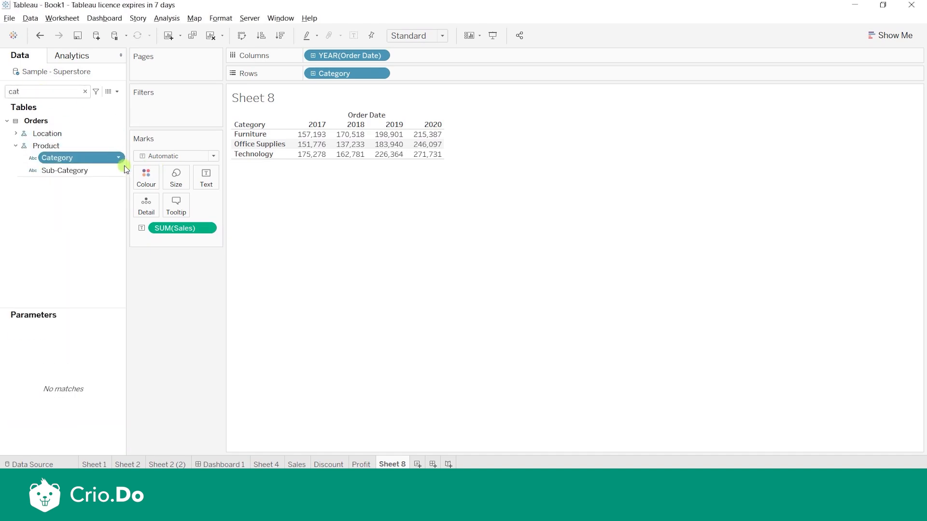
click(118, 158)
mouse_move(168, 246)
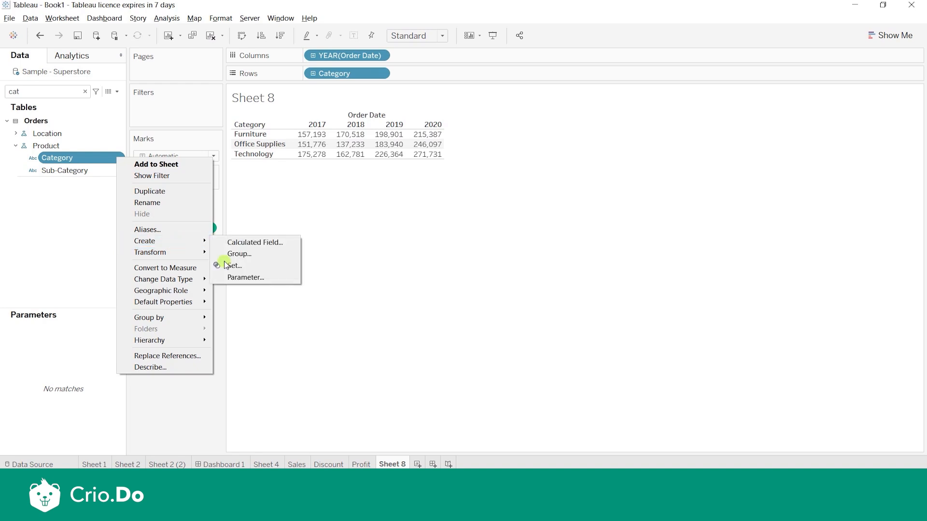
click(226, 266)
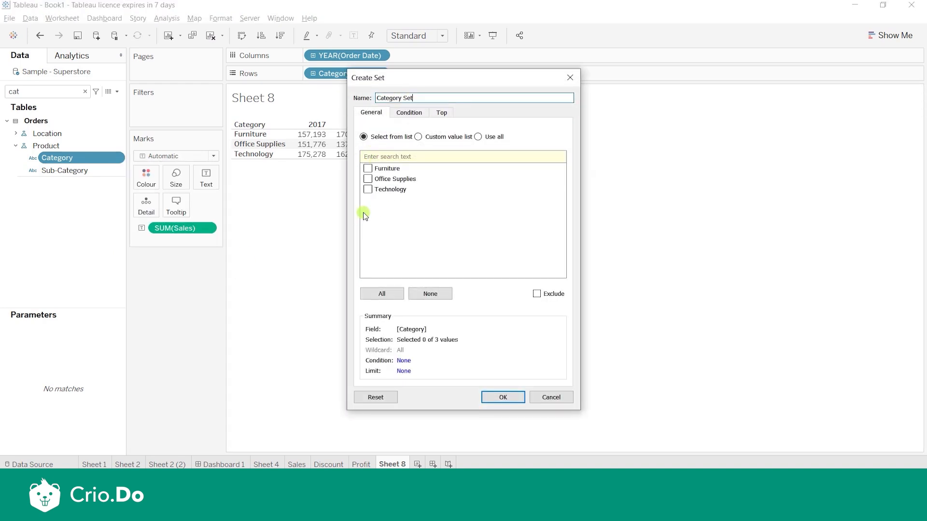
drag(474, 72, 239, 36)
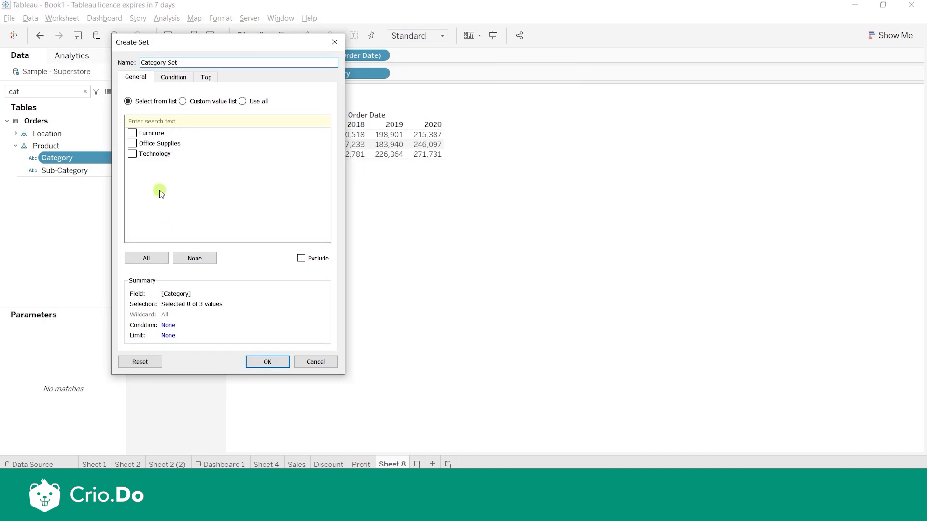
click(273, 362)
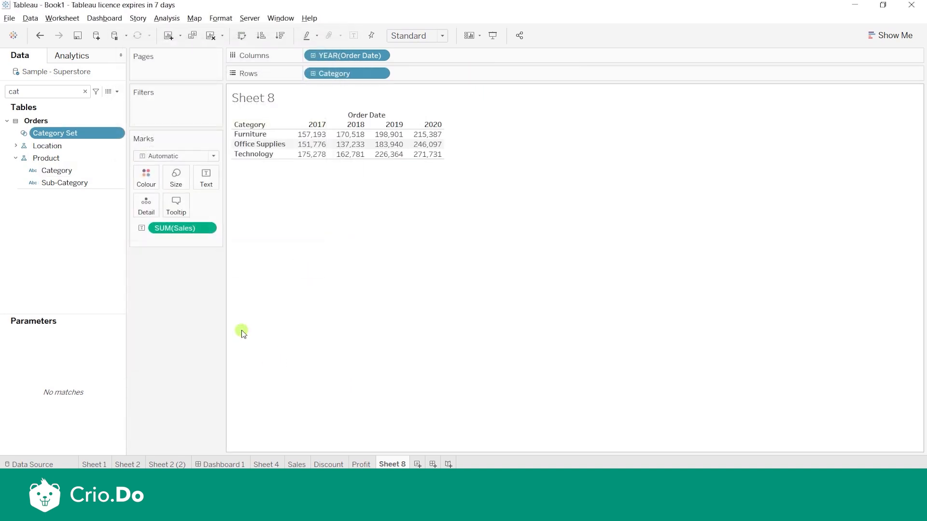
drag(77, 135, 436, 73)
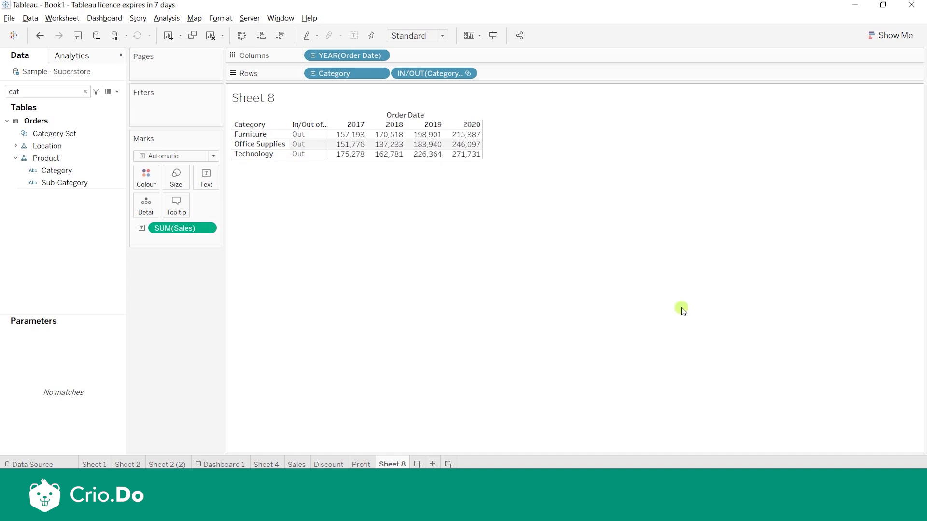
click(651, 337)
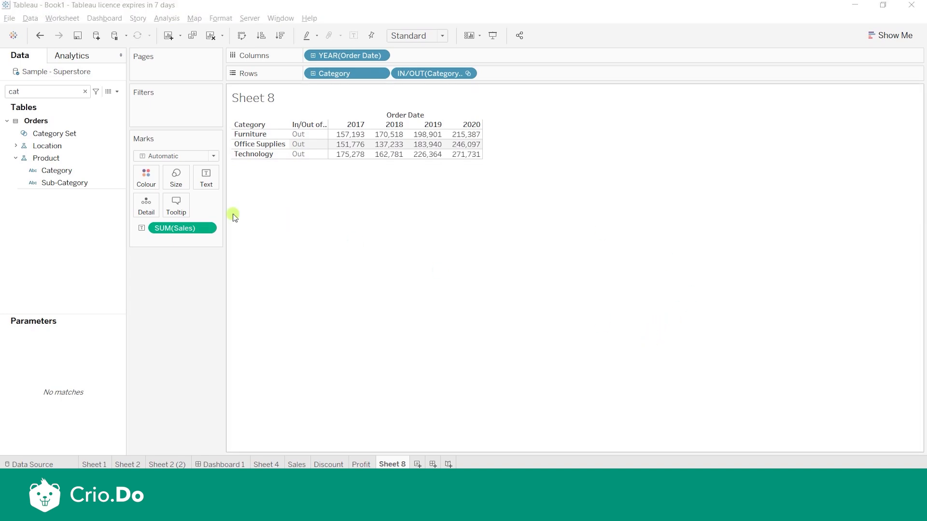
- Start a new calculated field named "sub category cal"
click(117, 92)
click(109, 100)
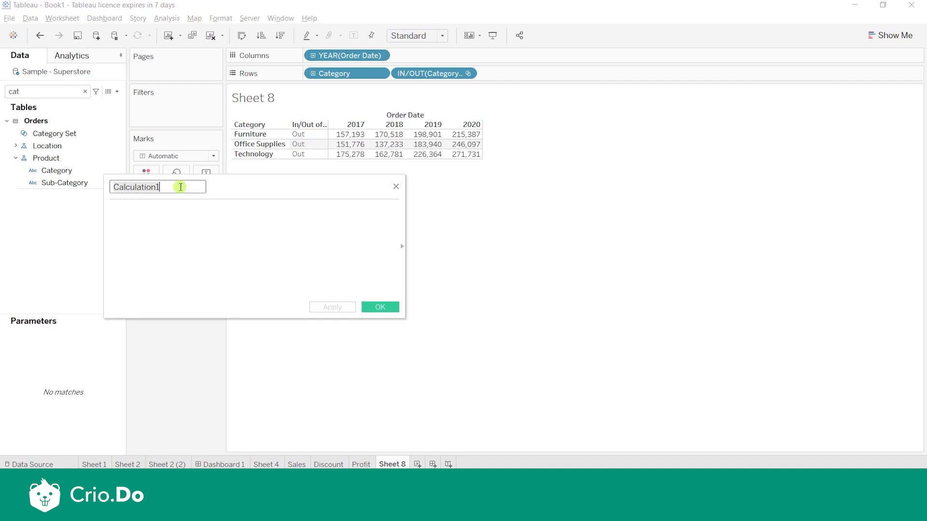
text(sub)
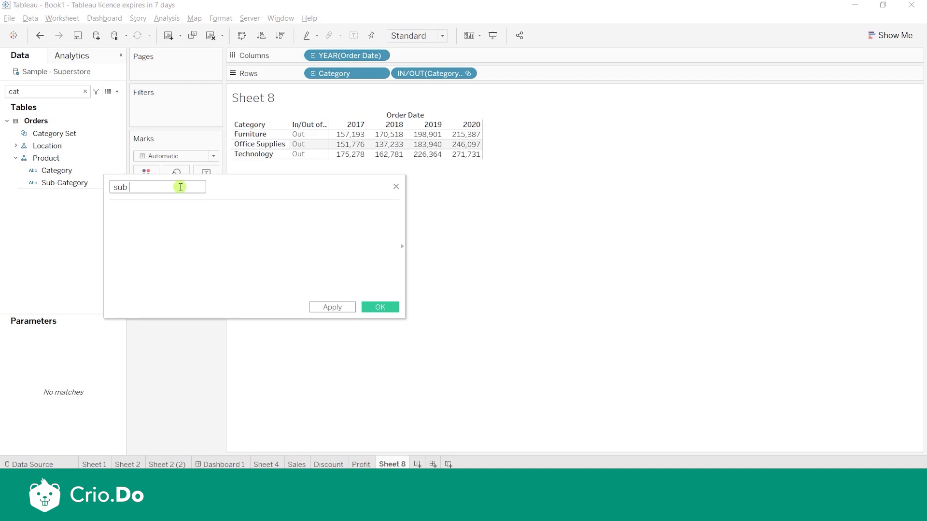
text(category cal)
- Enter the formula IF [Category Set] THEN [Sub-Category] ELSE "" END for the calculated field and save it
click(180, 215)
text(IF)
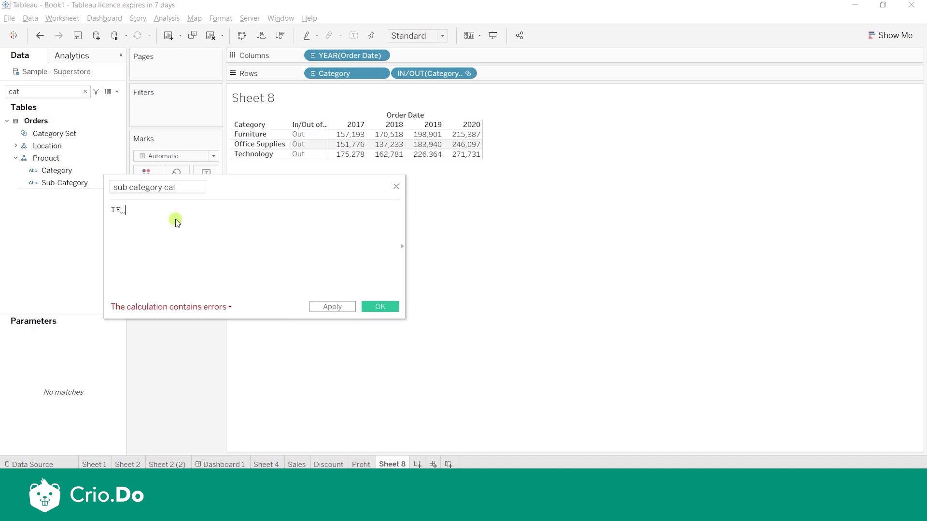
text( cat)
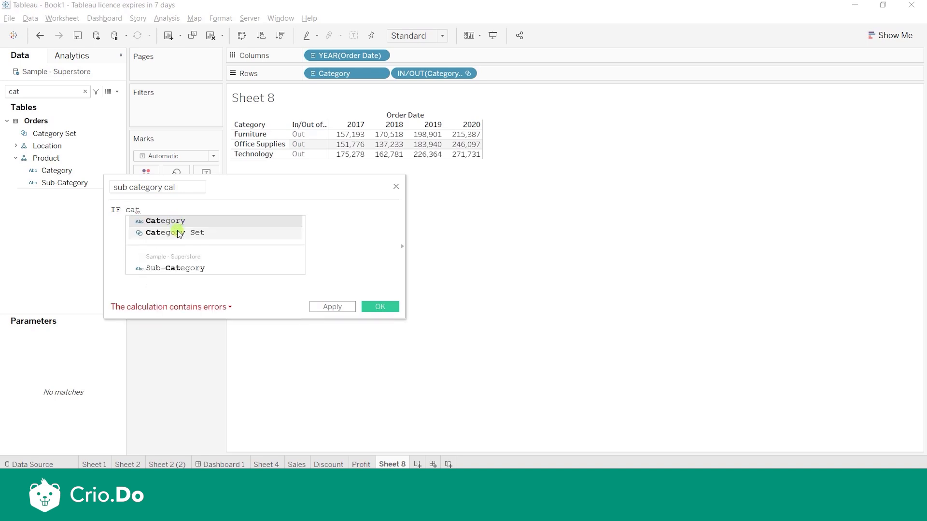
double_click(178, 233)
text(th)
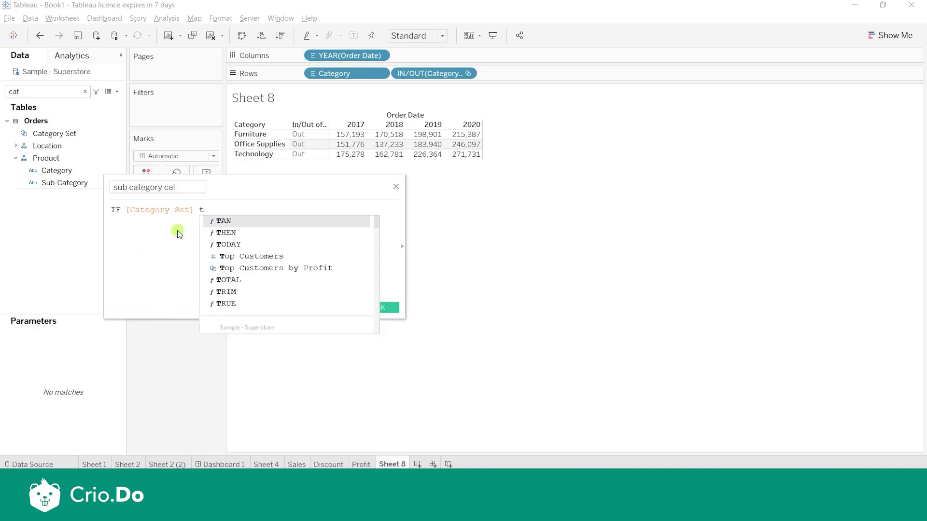
double_click(234, 222)
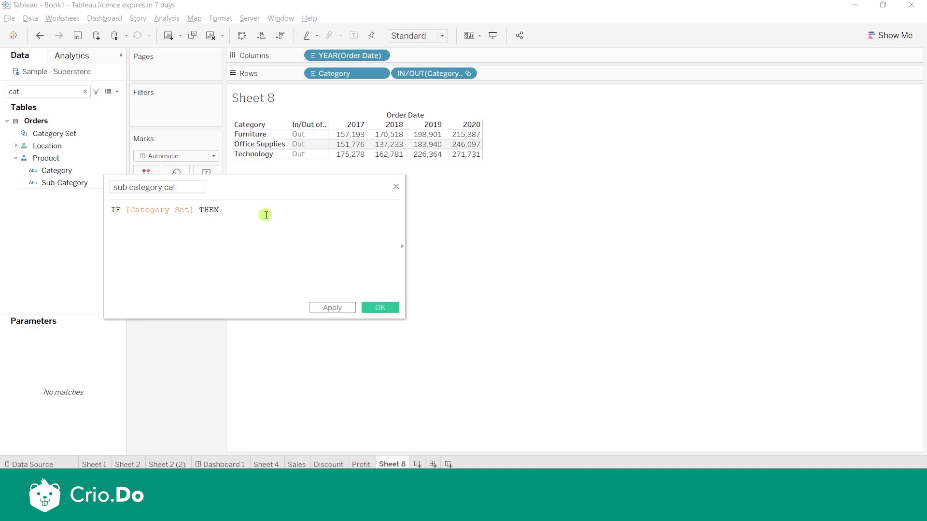
text(su)
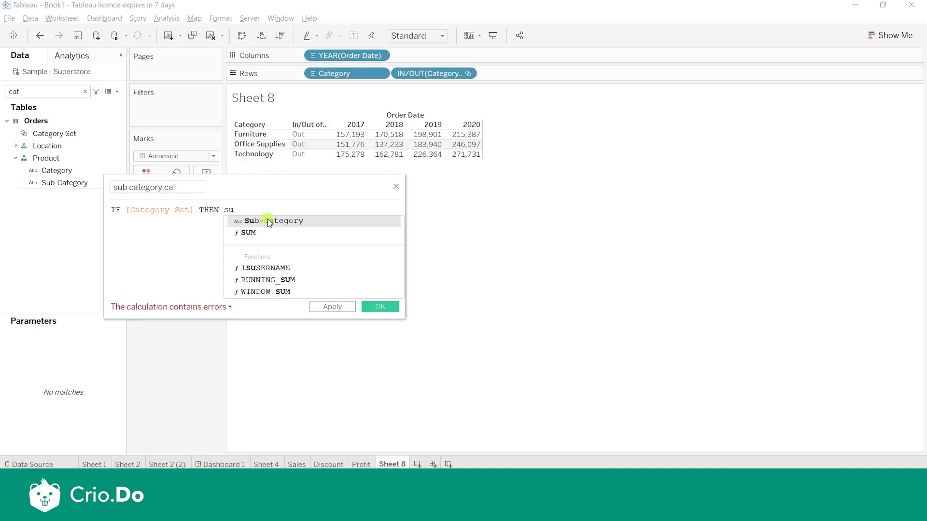
double_click(267, 221)
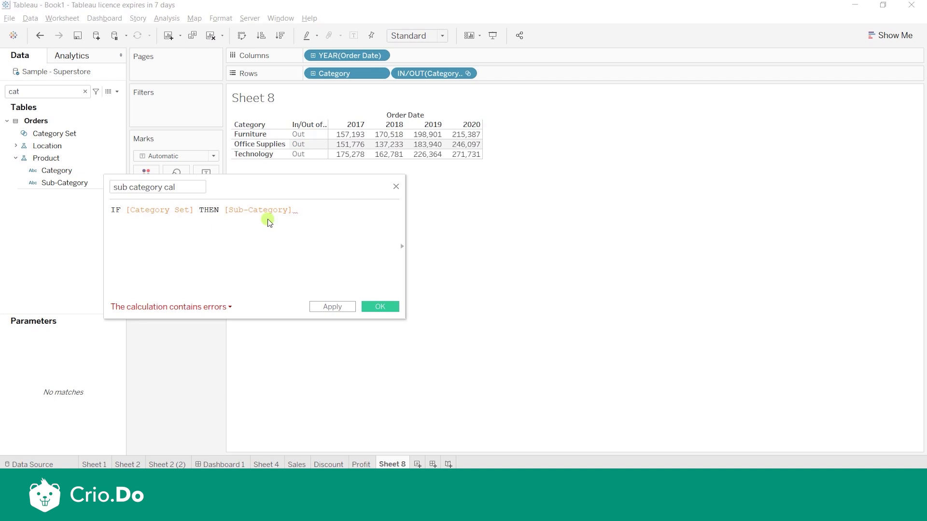
text(el)
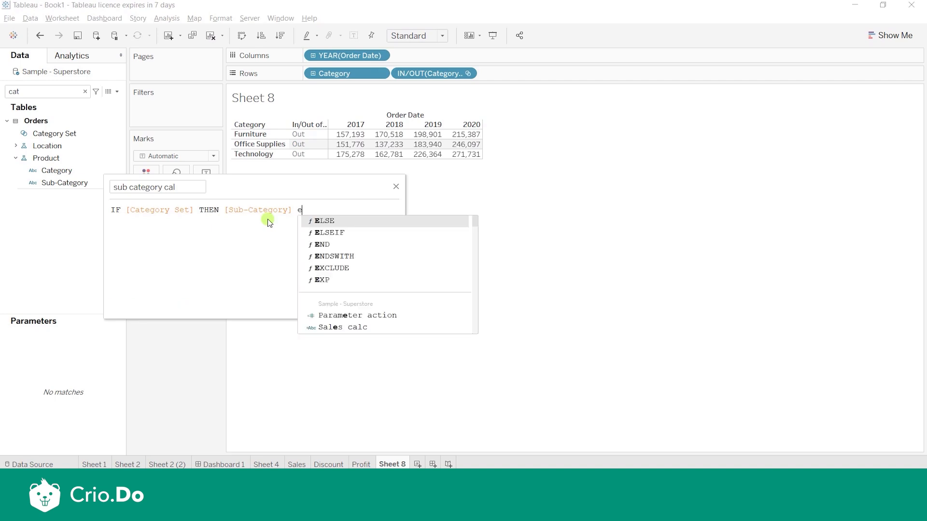
double_click(317, 222)
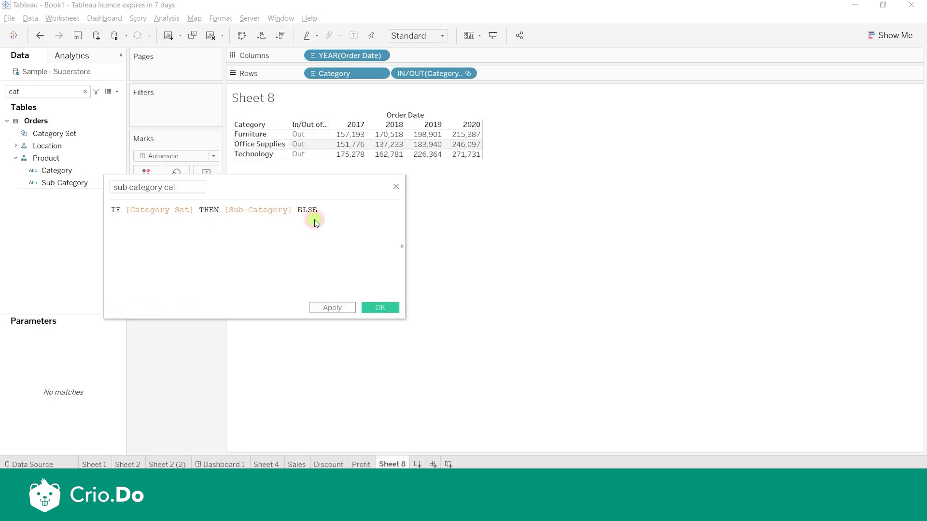
text("")
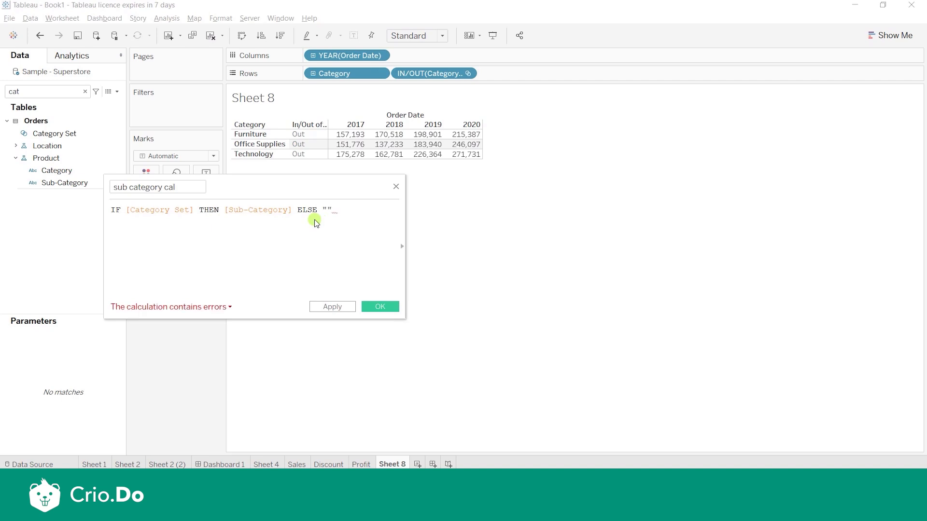
text( end)
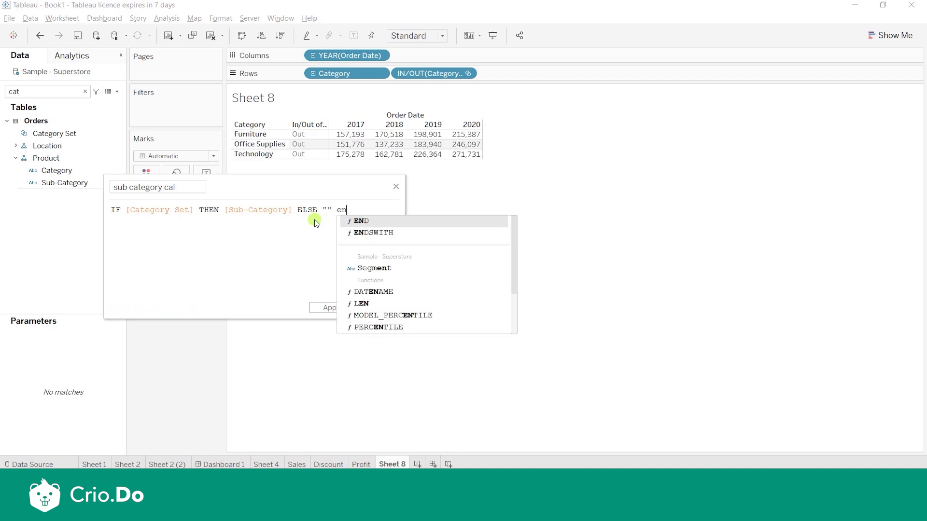
click(375, 224)
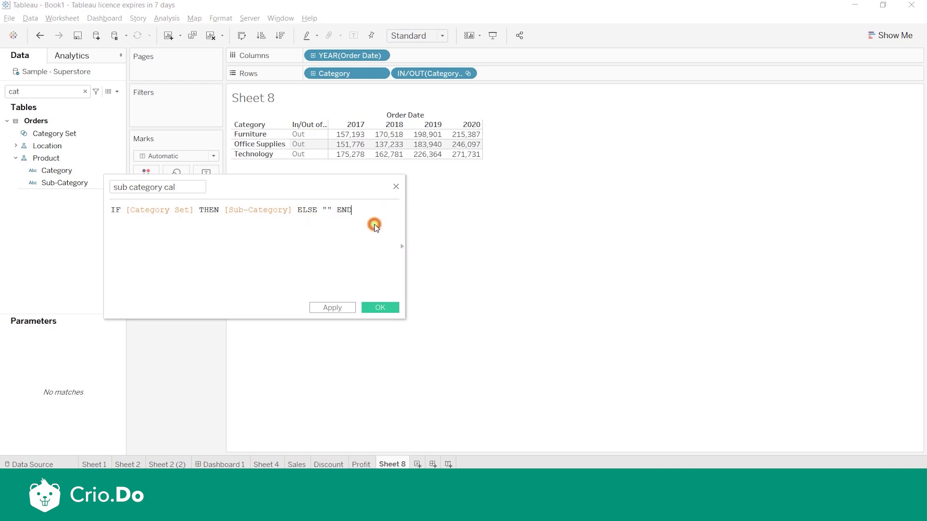
scroll(352, 211, down, 3)
scroll(352, 213, up, 3)
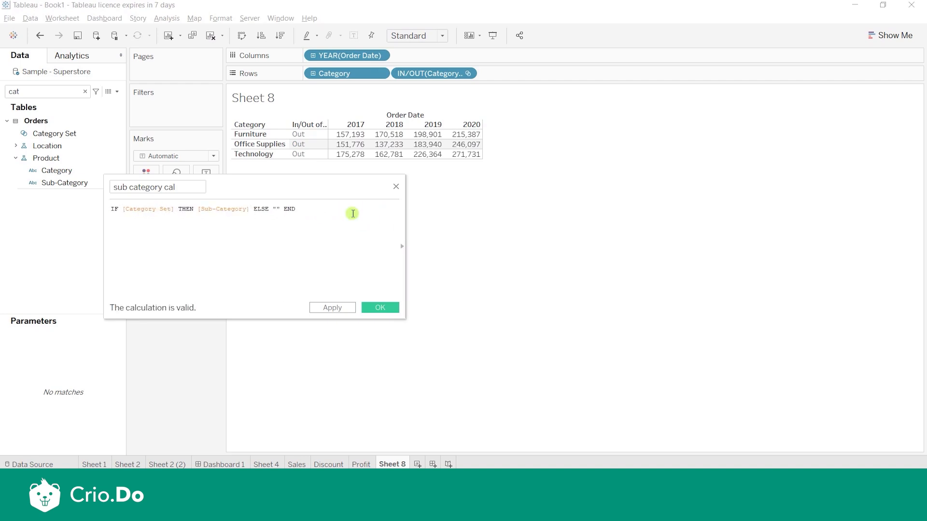
click(382, 308)
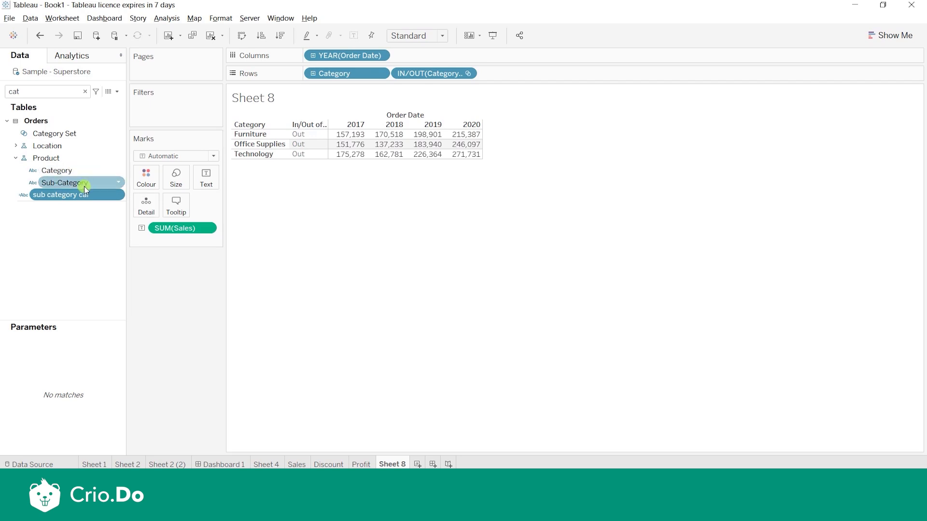
- Add sub category cal to the rows between Category and the Category Set field
drag(79, 194, 387, 77)
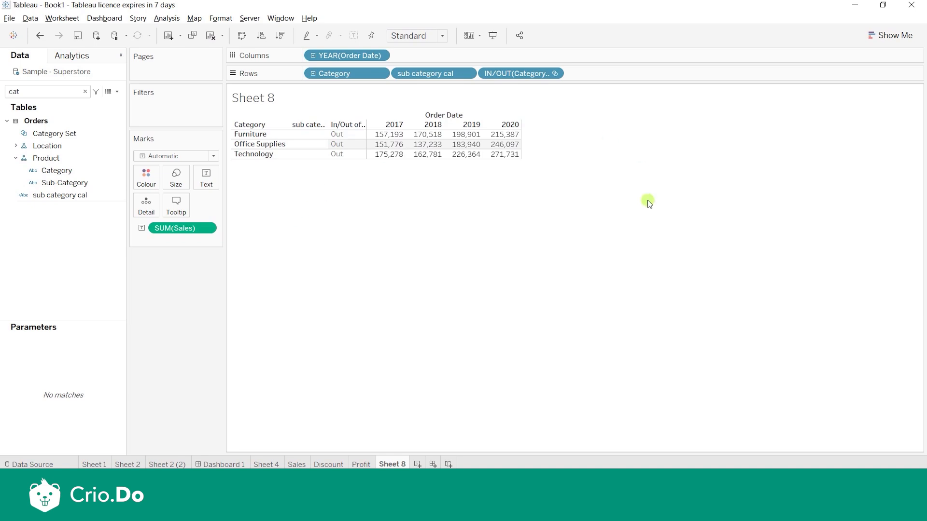
click(649, 344)
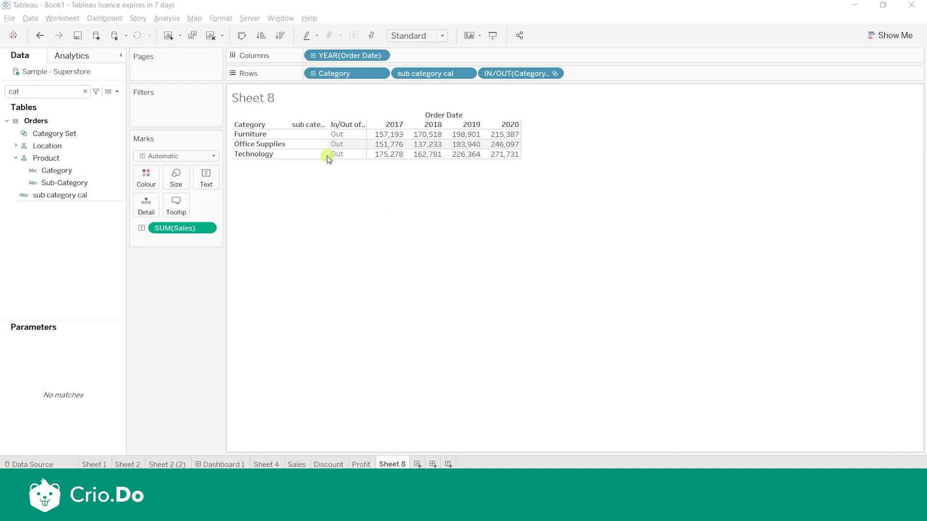
- Add a Change Set Values action to the worksheet and name it "subcategory drilldown"
click(62, 21)
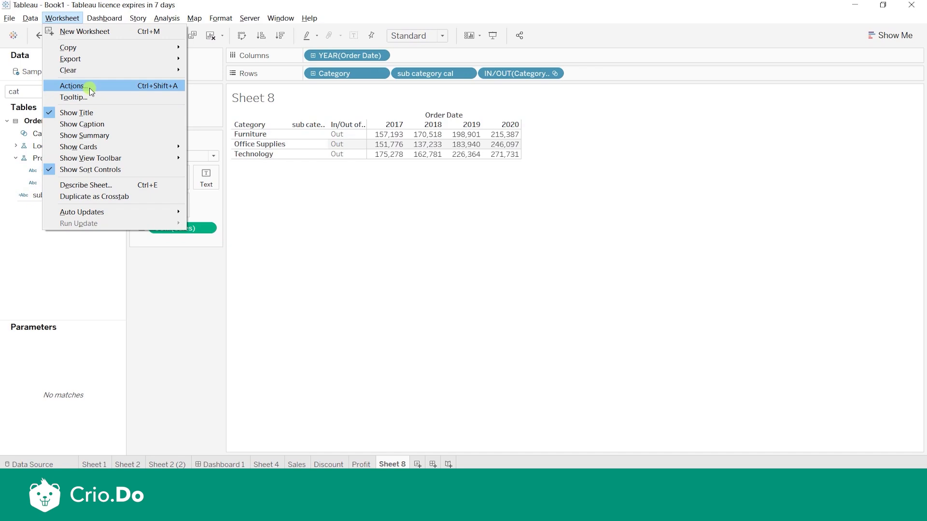
click(73, 85)
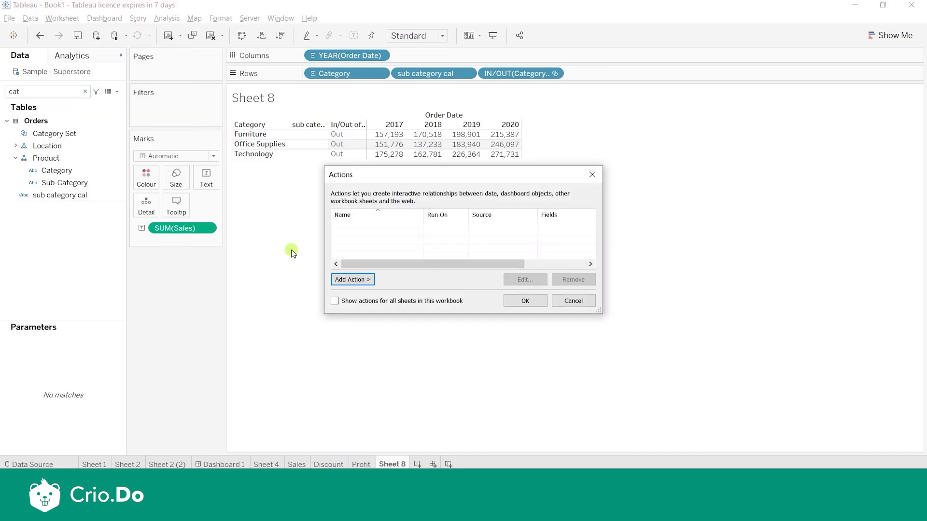
click(365, 282)
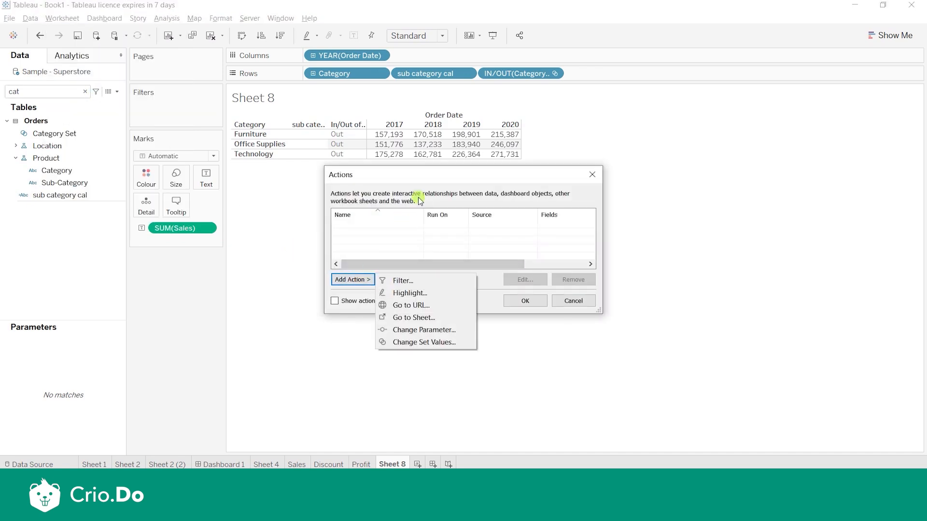
click(409, 180)
drag(409, 180, 285, 118)
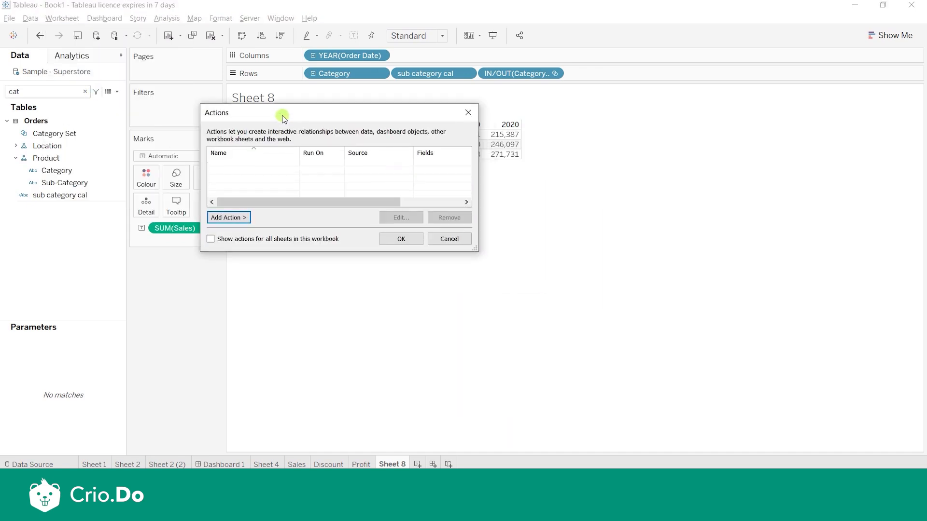
click(239, 218)
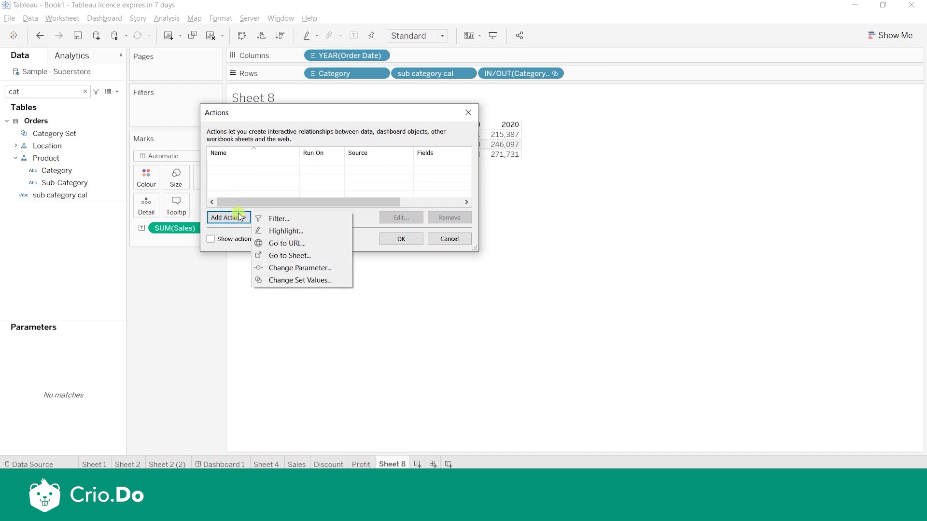
click(288, 280)
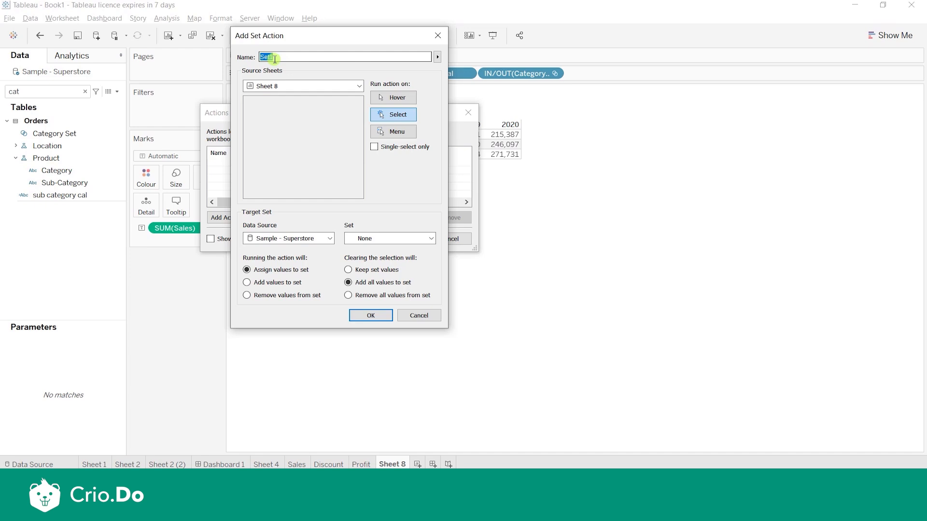
text(c)
key(BackSpace)
text(subcategory drilldown)
- Set the action's source sheet to Sheet 8 and its target to Category Set from the Sample - Superstore data source
click(276, 86)
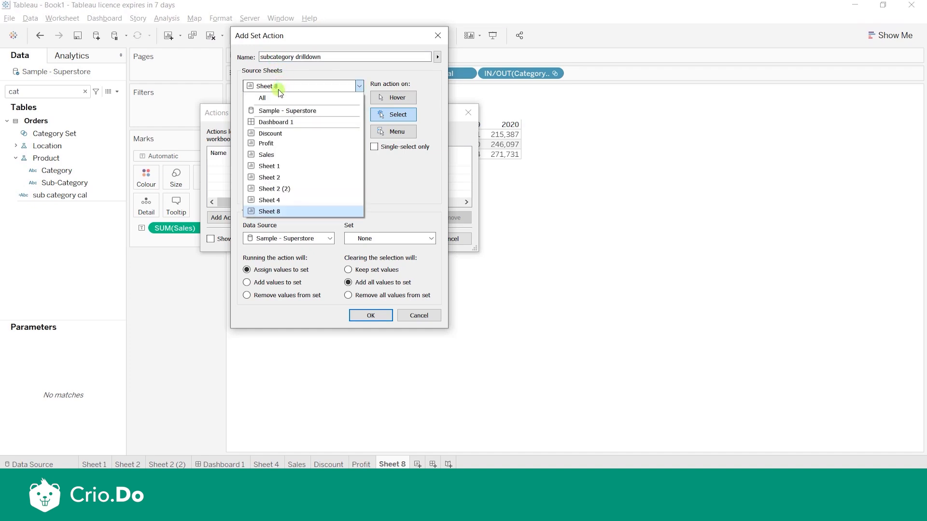
click(278, 211)
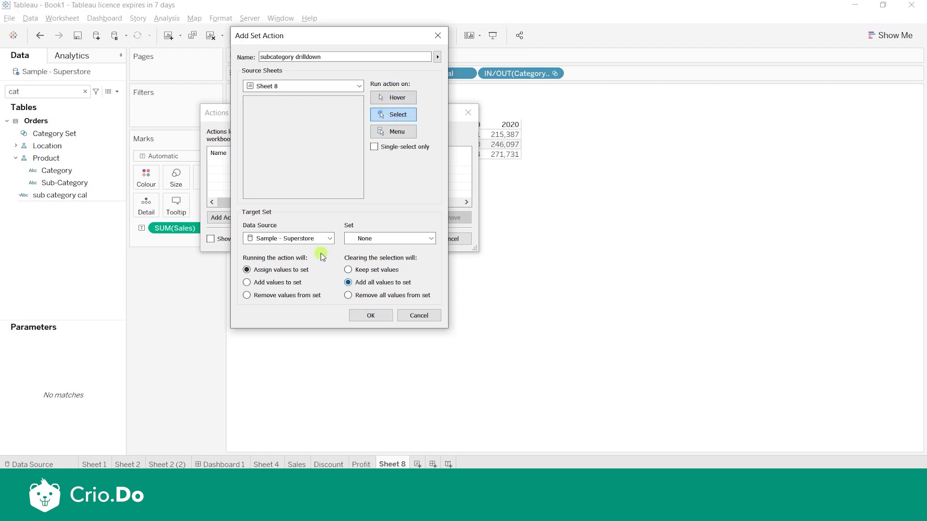
click(357, 240)
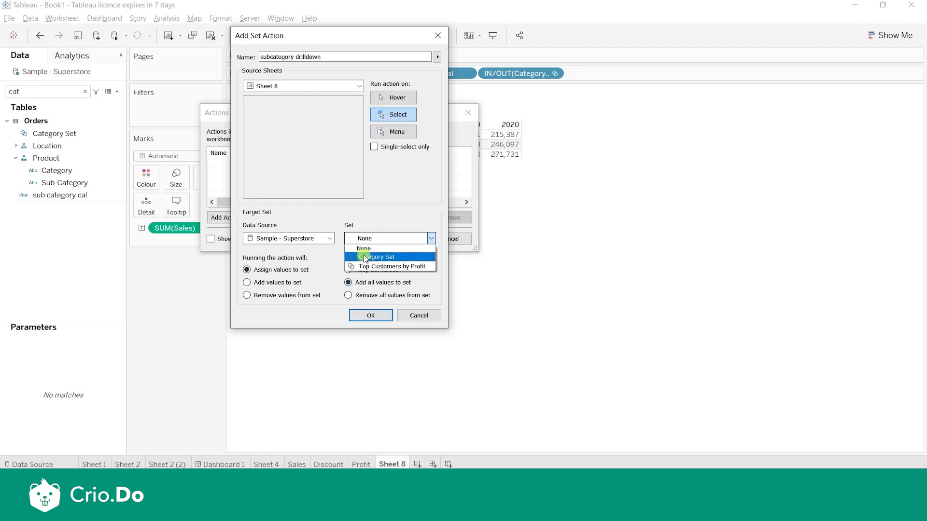
click(364, 257)
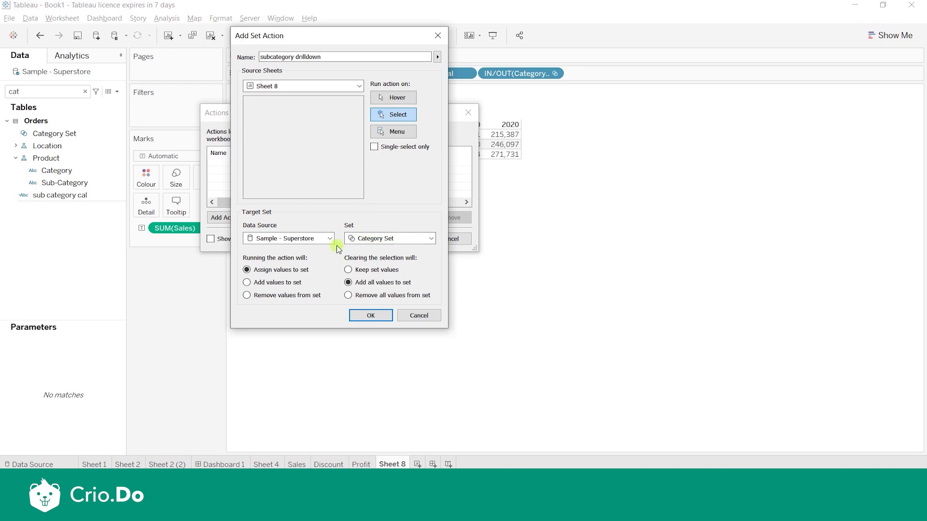
click(272, 238)
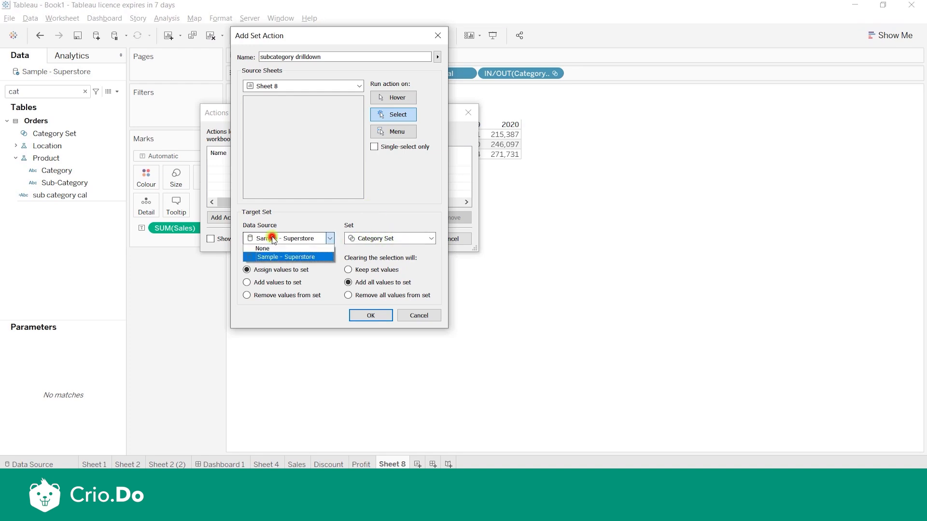
click(287, 257)
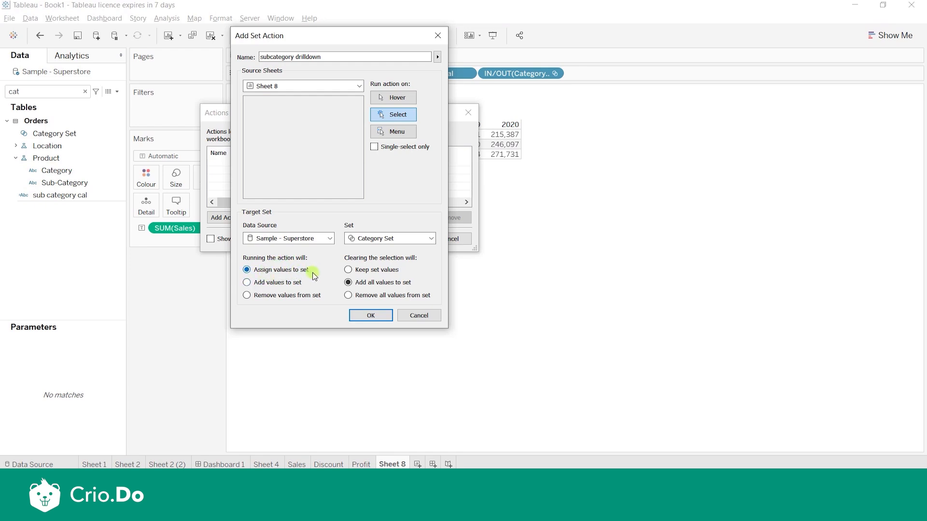
- Make clearing the selection remove all values from the set, and save the set action
click(348, 295)
click(371, 315)
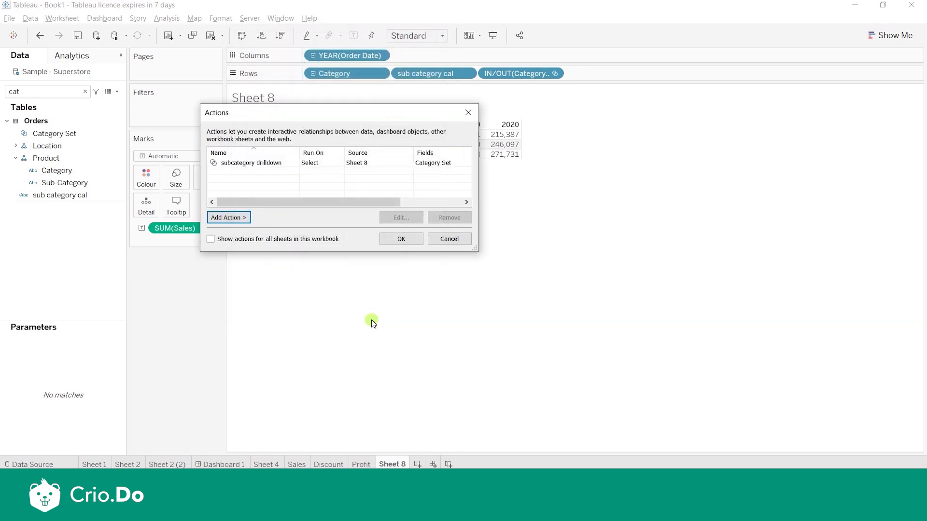
click(403, 240)
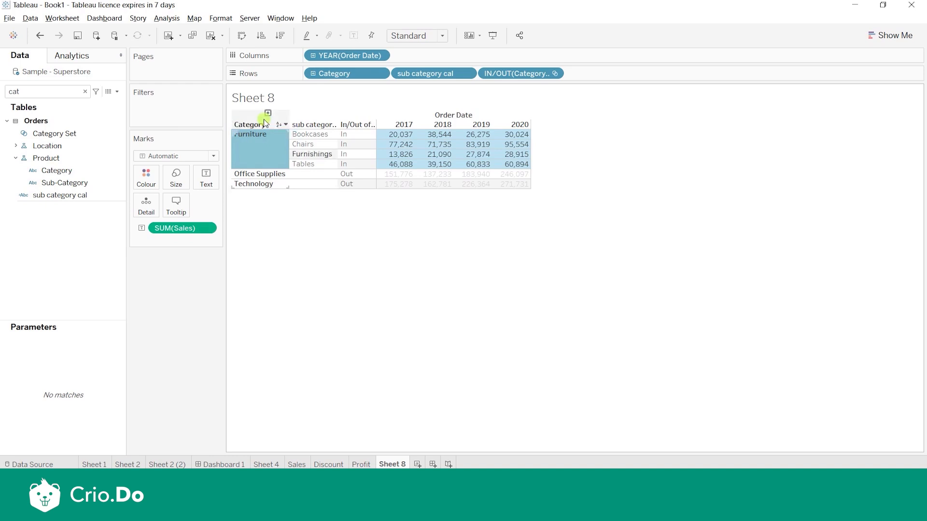
- Clear the Furniture selection and review the settings of the subcategory drilldown action
click(278, 273)
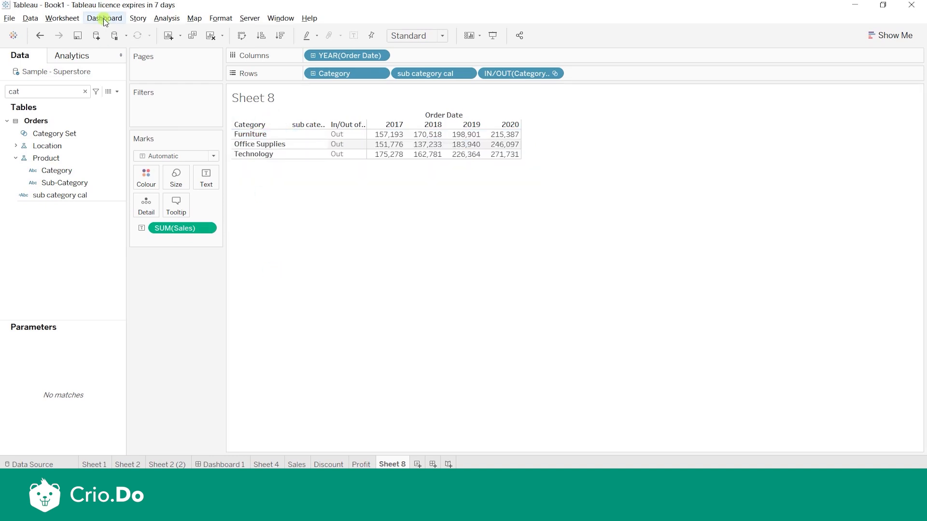
click(70, 18)
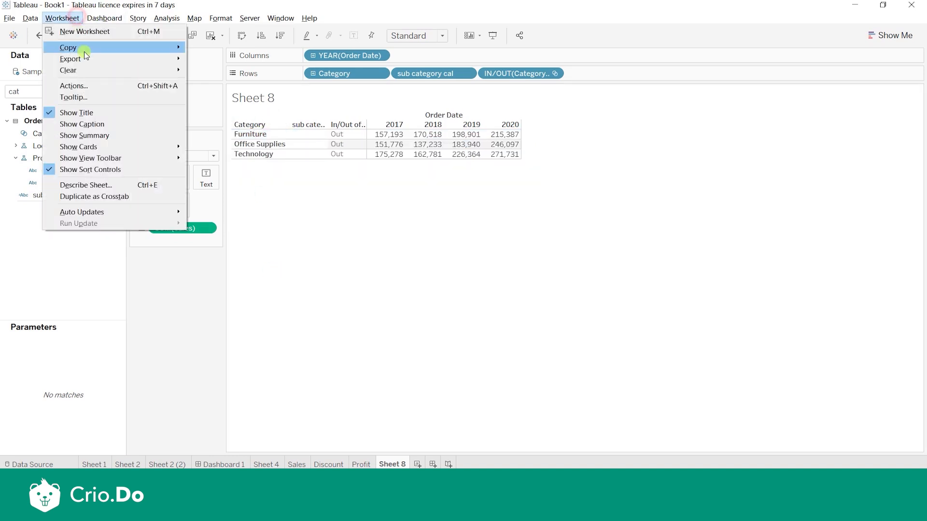
click(94, 89)
click(353, 225)
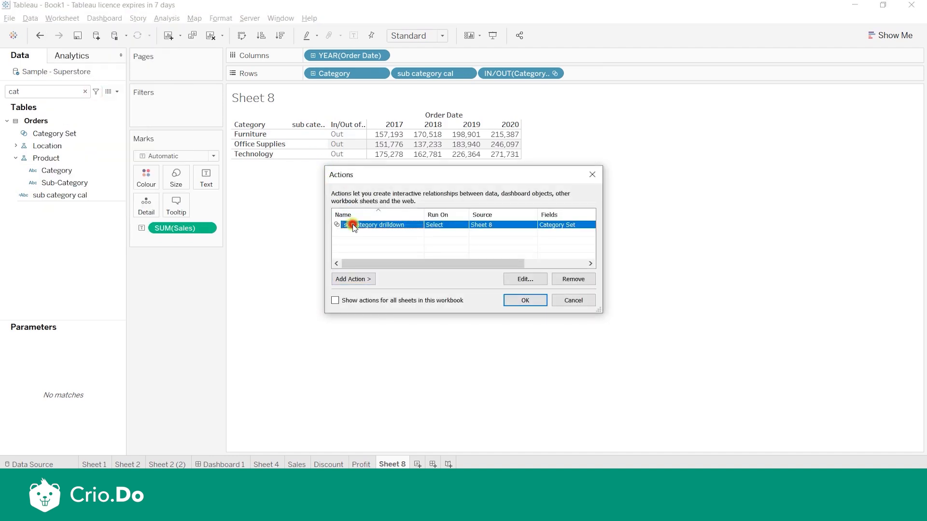
click(524, 279)
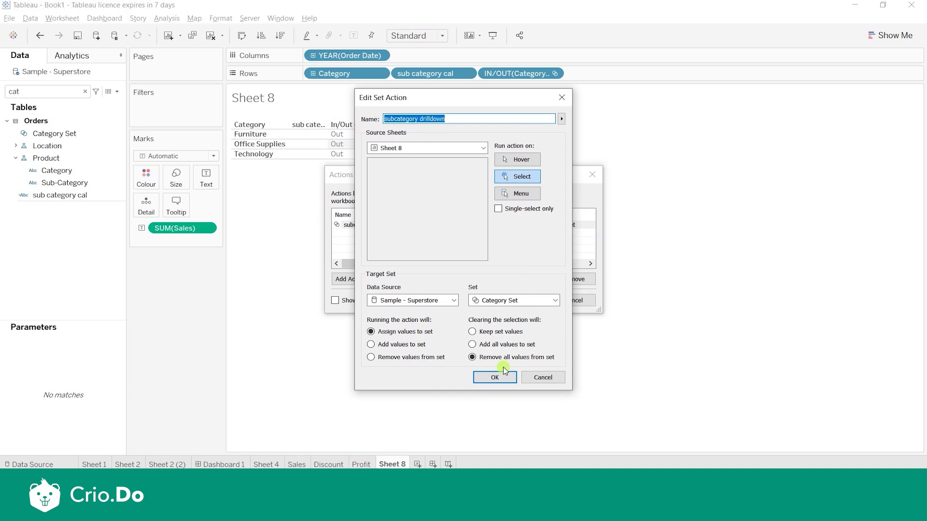
drag(418, 98, 263, 85)
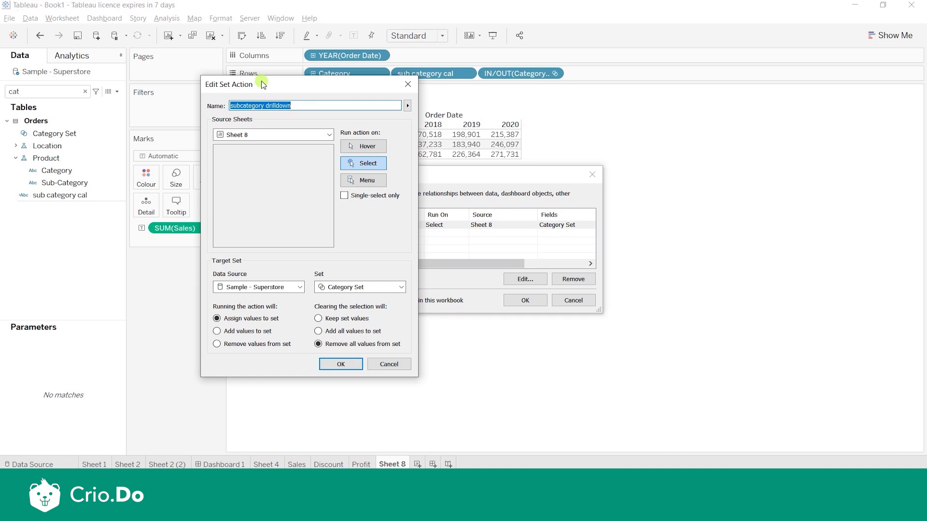
click(341, 365)
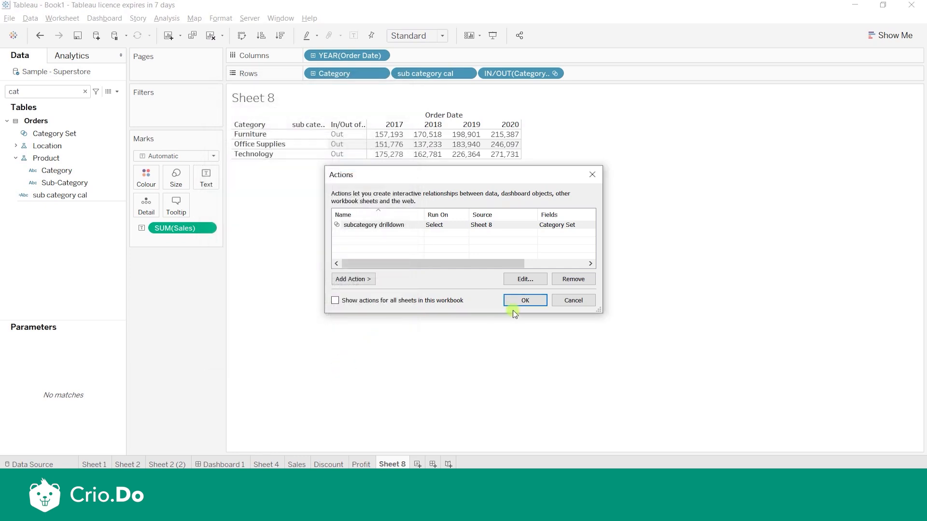
click(514, 303)
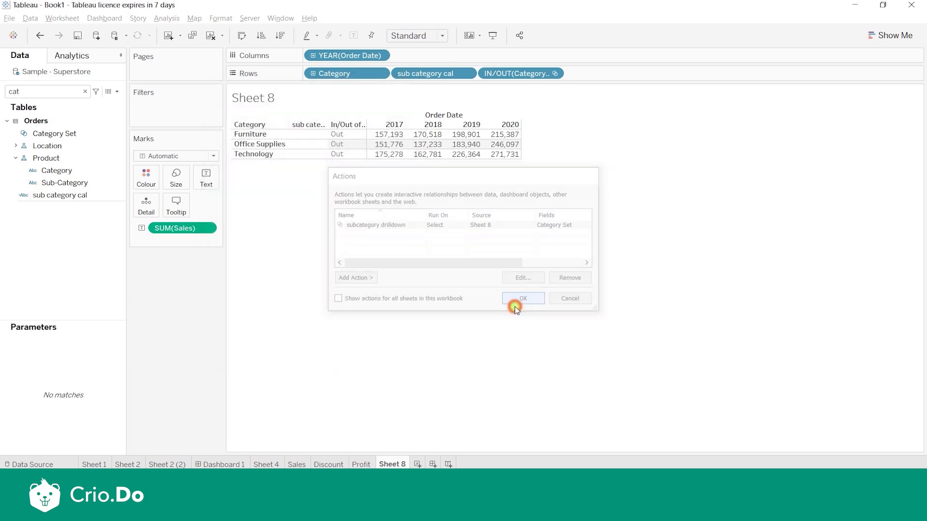
- Hide the header of the In/Out Category Set field in the rows
click(554, 75)
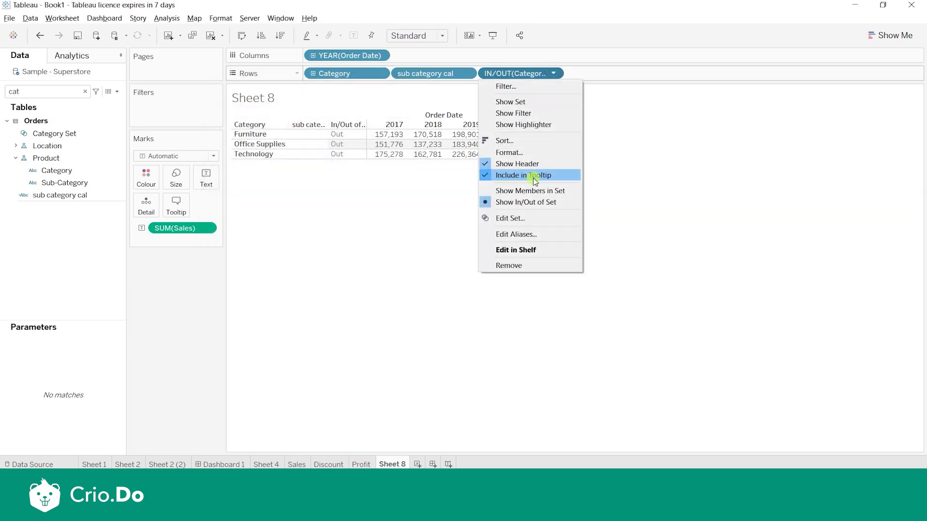
click(527, 165)
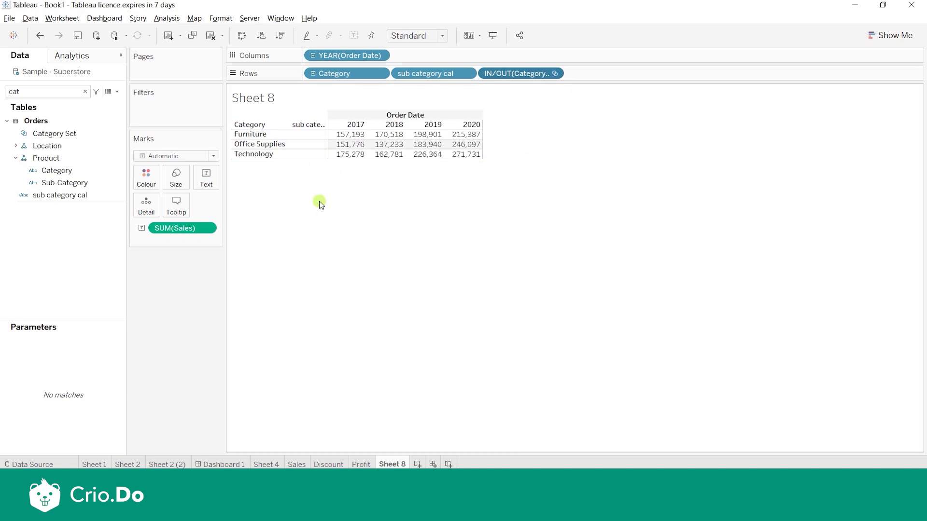
- Test the drill-down by selecting Furniture, Office Supplies and Technology in turn, and clear the selection
click(255, 136)
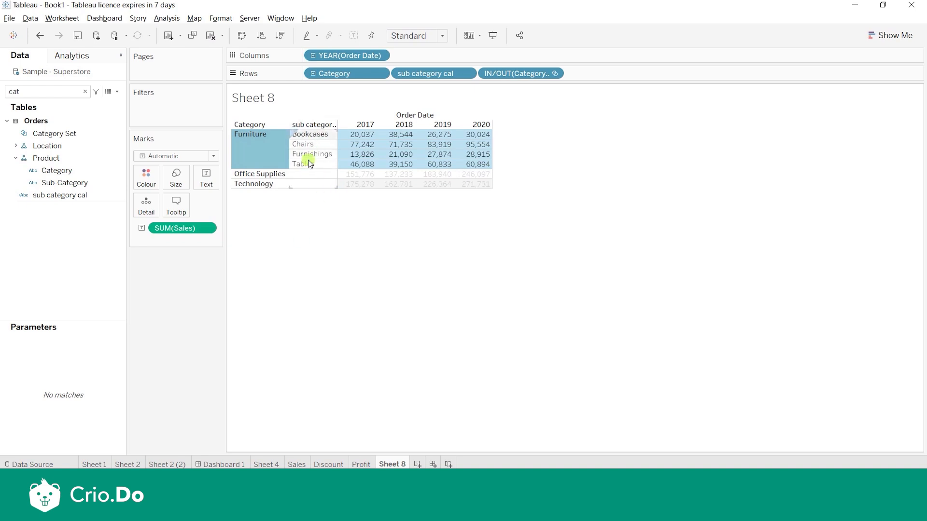
click(253, 176)
click(253, 176)
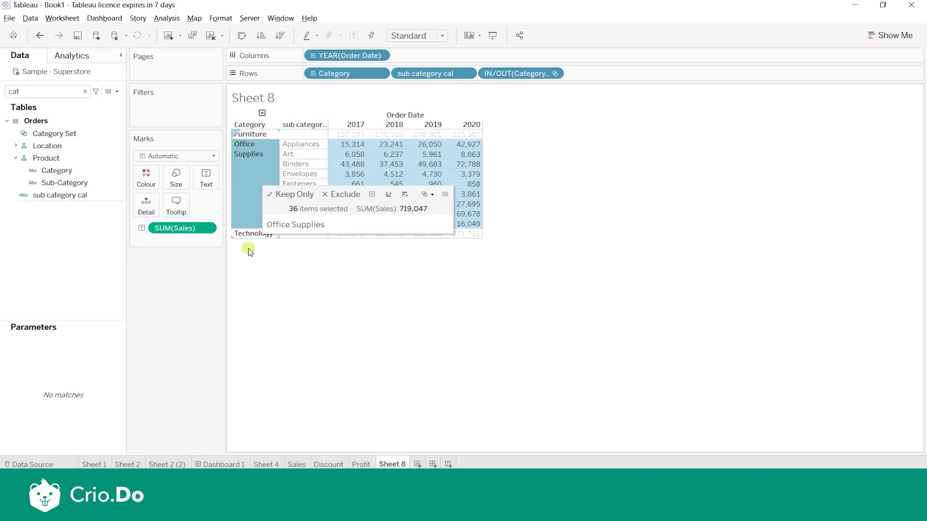
click(263, 181)
click(245, 155)
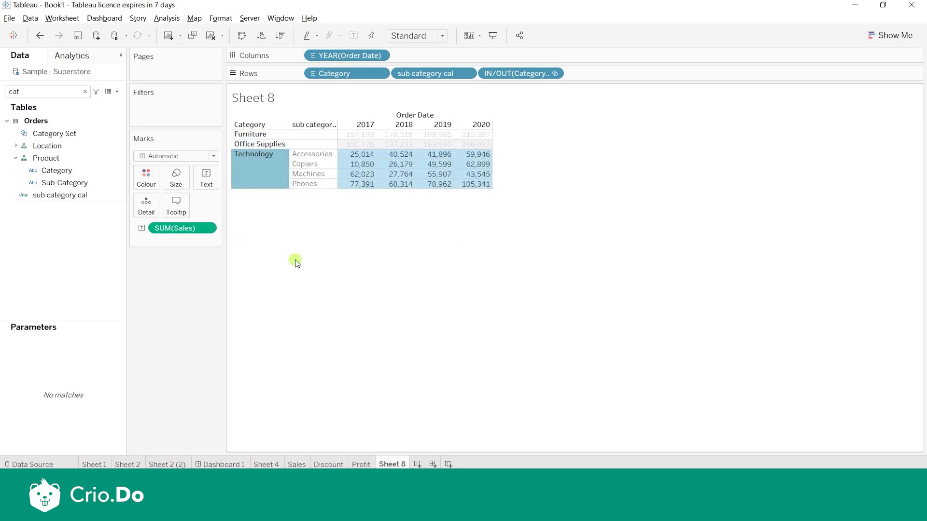
click(273, 185)
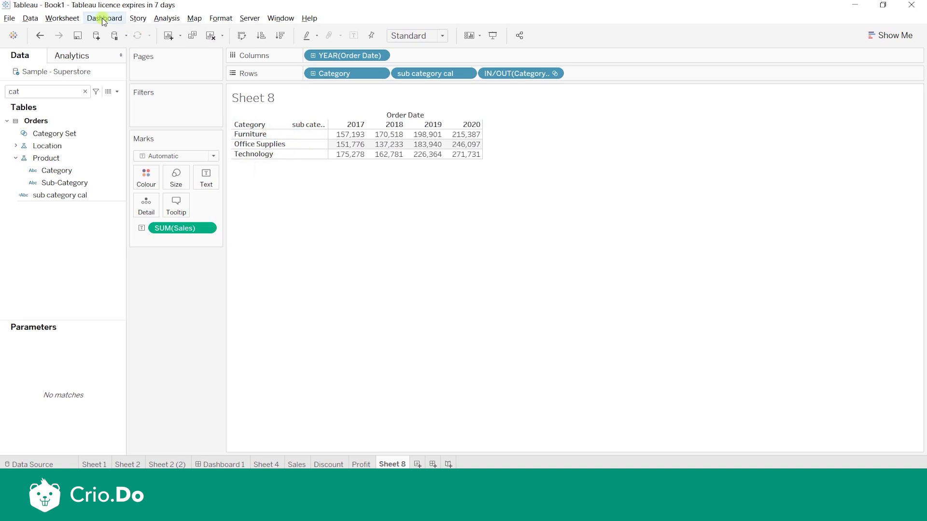
- Edit the subcategory drilldown action so that clearing the selection keeps the set values, and save it
click(60, 18)
click(74, 85)
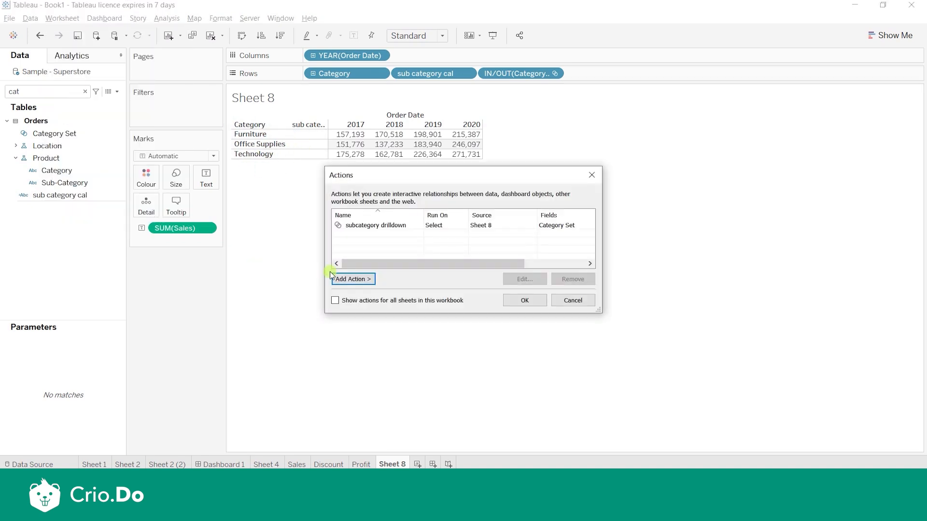
click(460, 226)
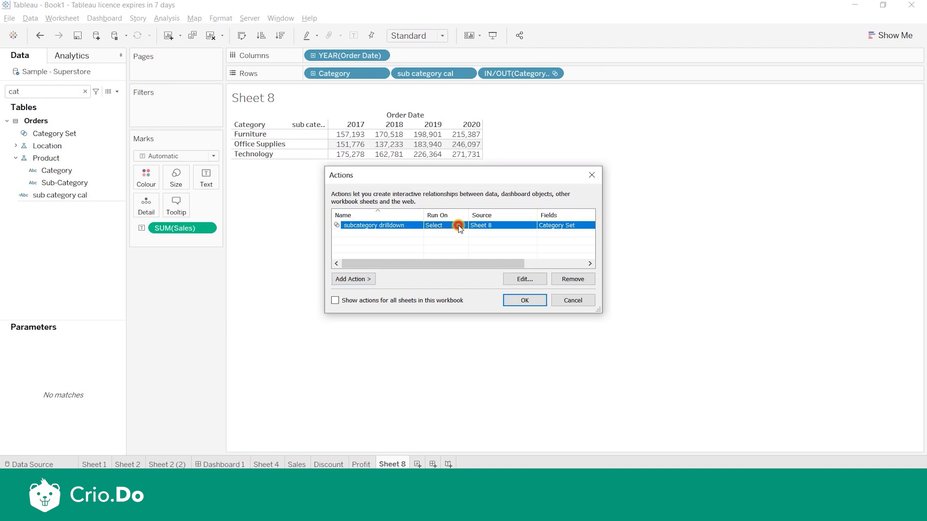
click(529, 278)
drag(457, 97, 274, 72)
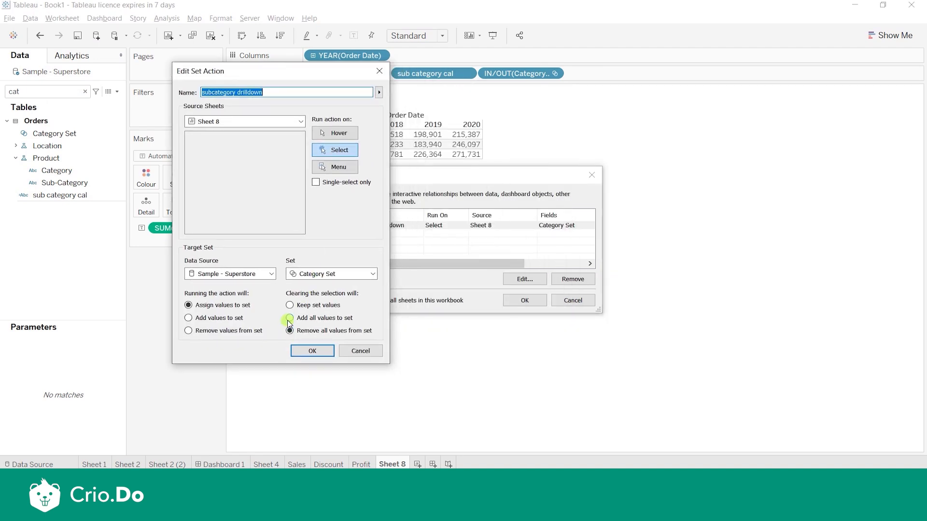
click(291, 305)
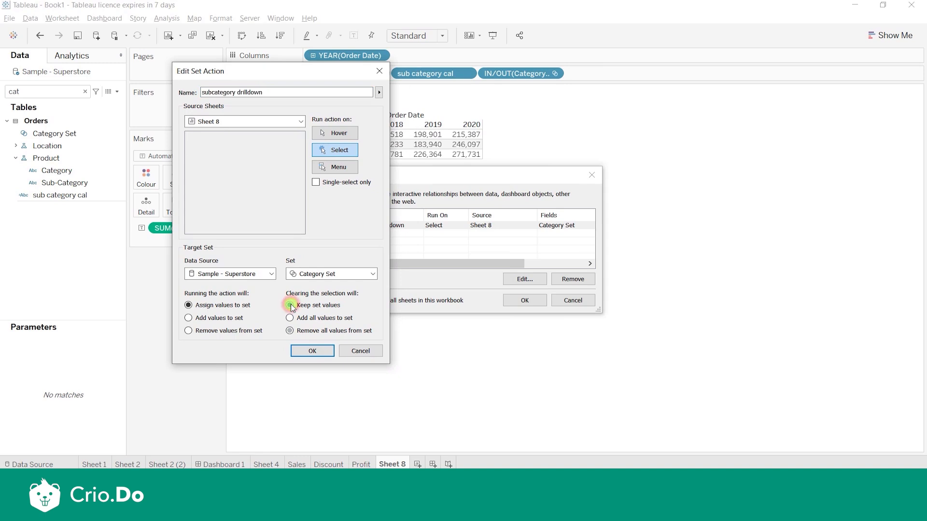
click(324, 350)
click(524, 300)
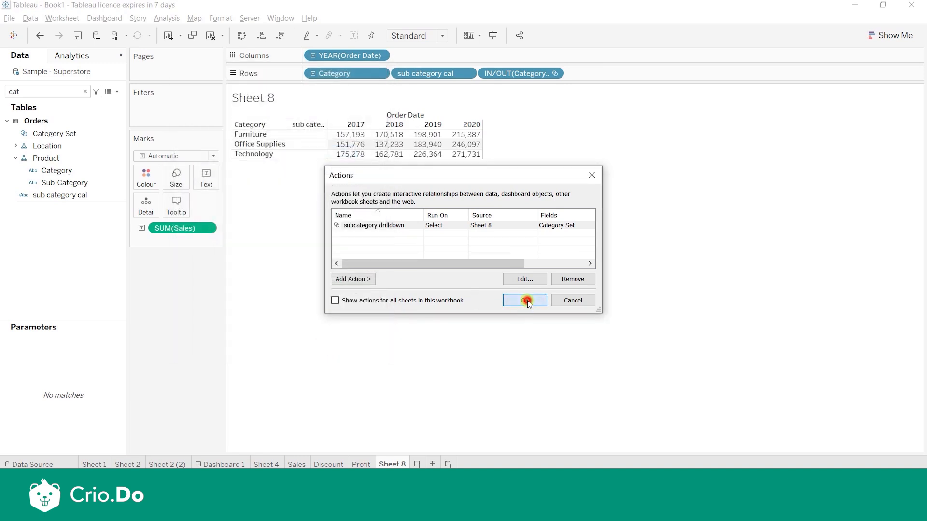
- Test the edited action by selecting Furniture, clearing the selection, and selecting Office Supplies
click(263, 137)
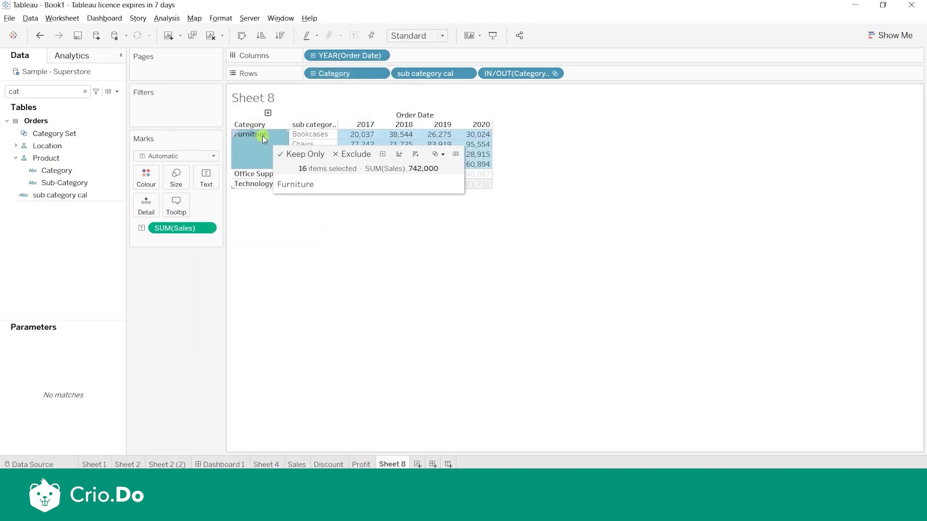
click(300, 310)
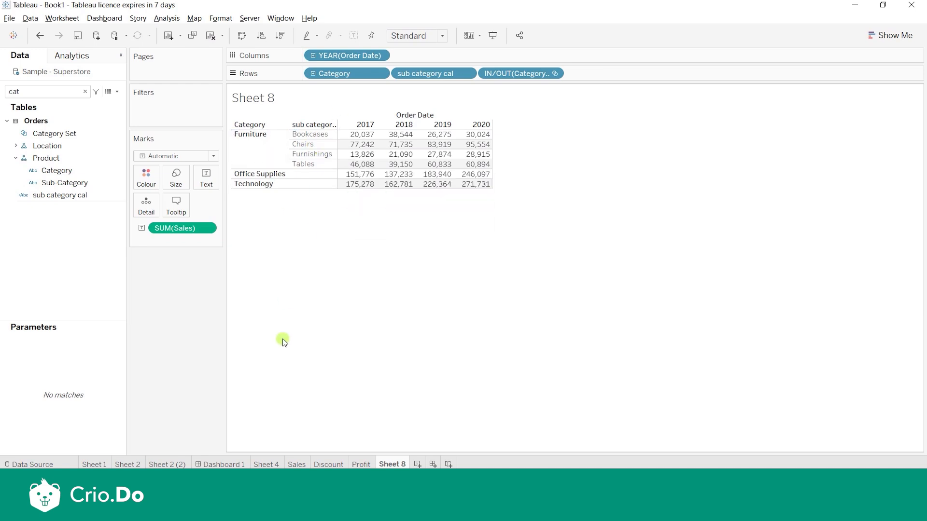
click(259, 174)
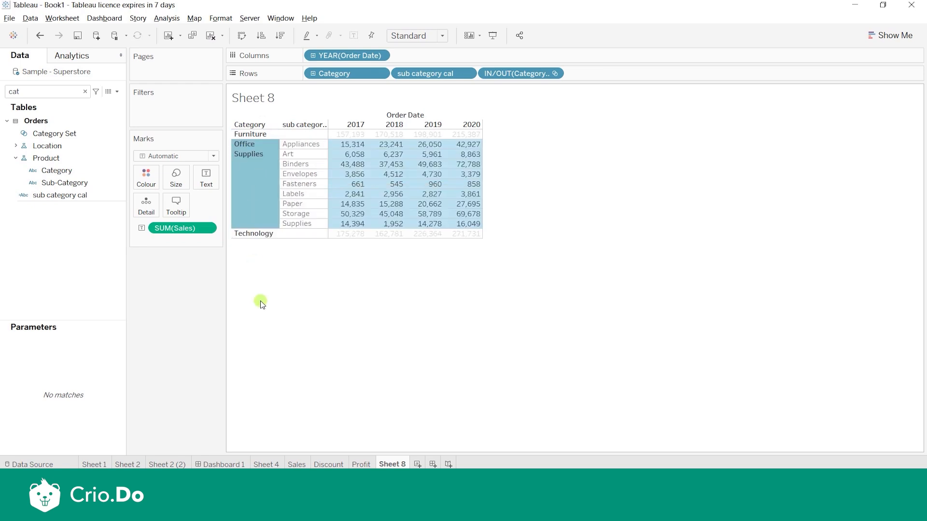
- Continue testing the keep-values behaviour by clearing the Office Supplies selection, selecting Technology, and clearing that selection
click(281, 310)
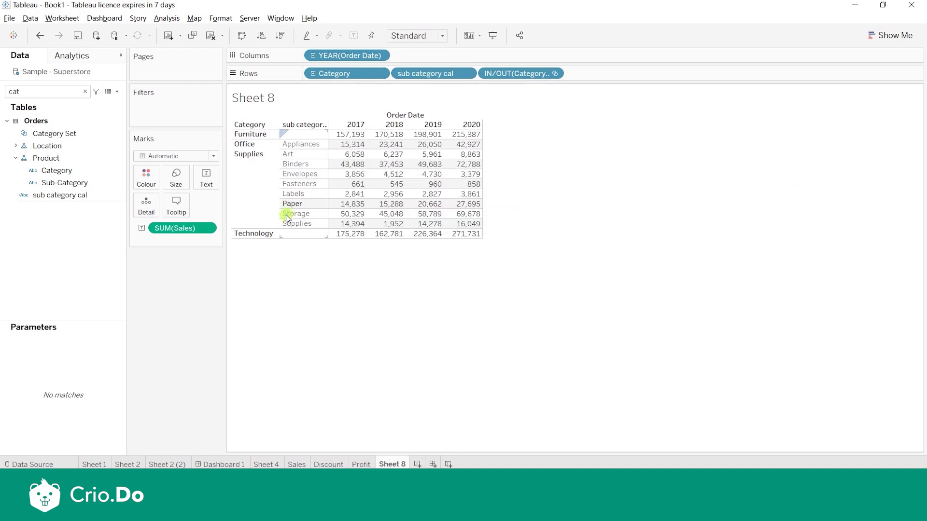
click(267, 232)
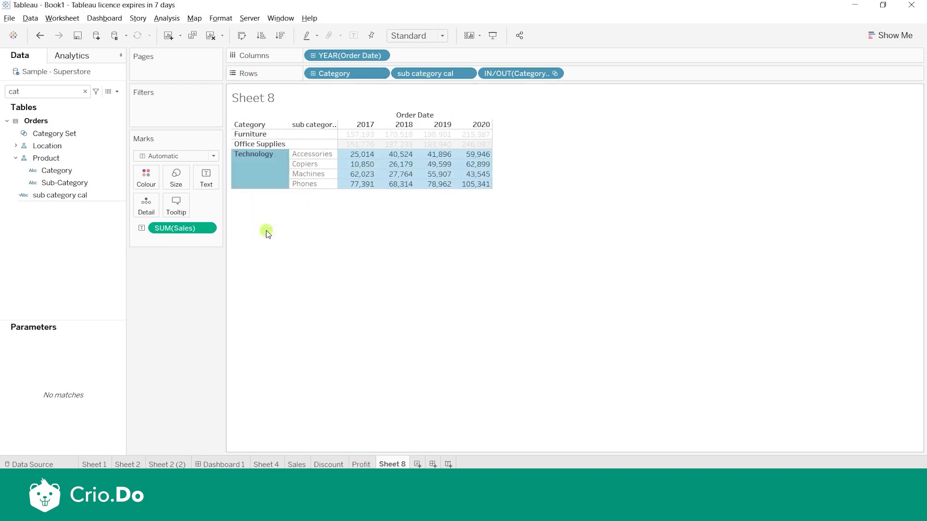
mouse_move(269, 156)
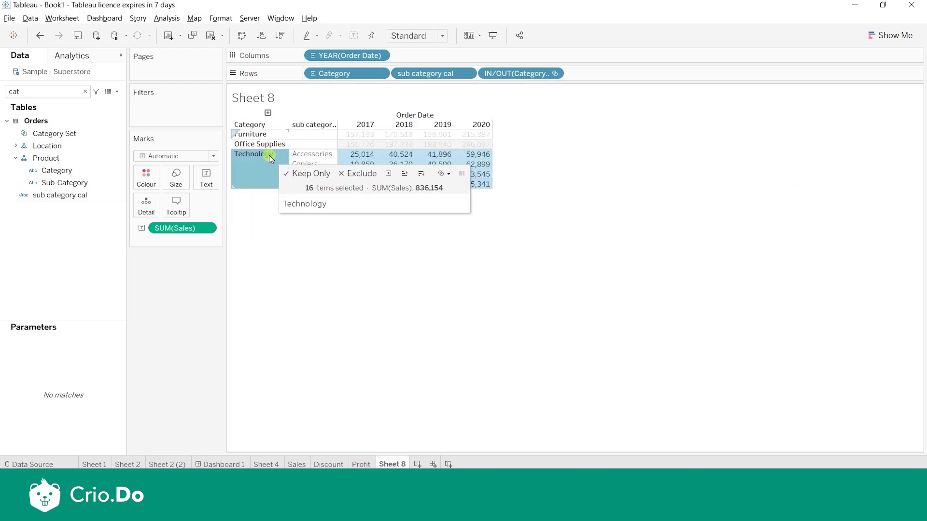
click(256, 170)
click(256, 170)
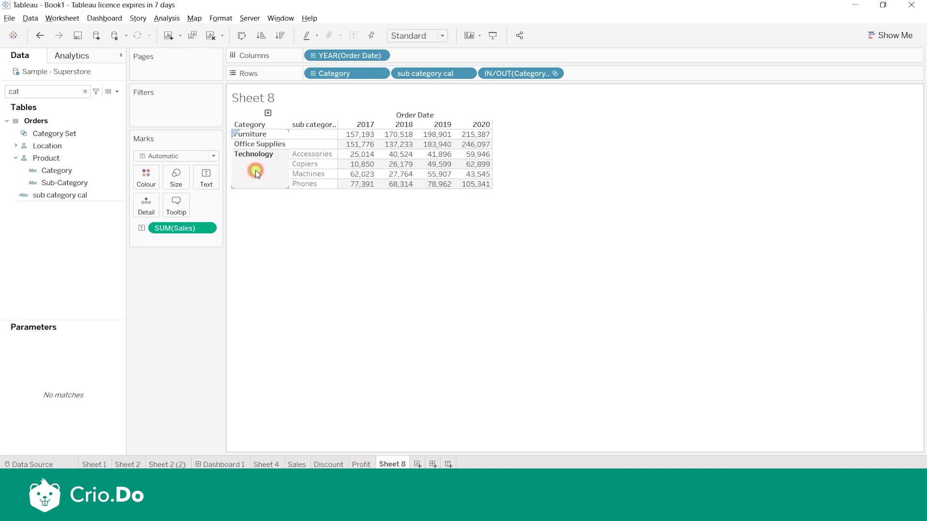
click(299, 314)
click(742, 160)
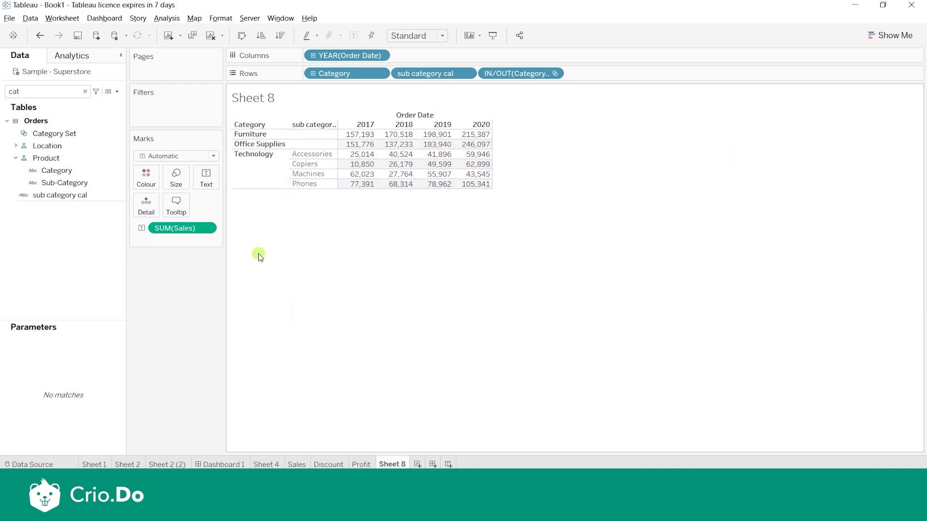
click(637, 184)
click(638, 186)
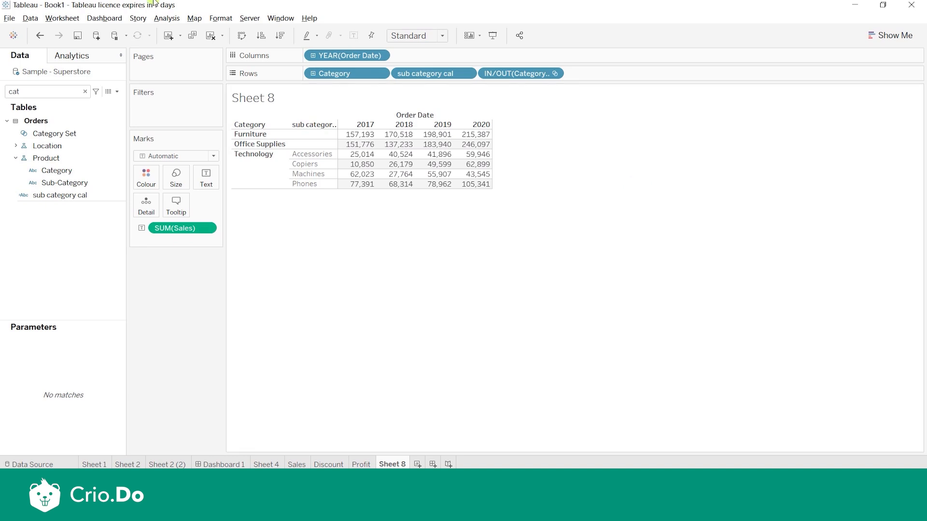
- Edit the subcategory drilldown action so clearing the selection removes all values from the set, and test it by selecting and deselecting Technology
click(63, 20)
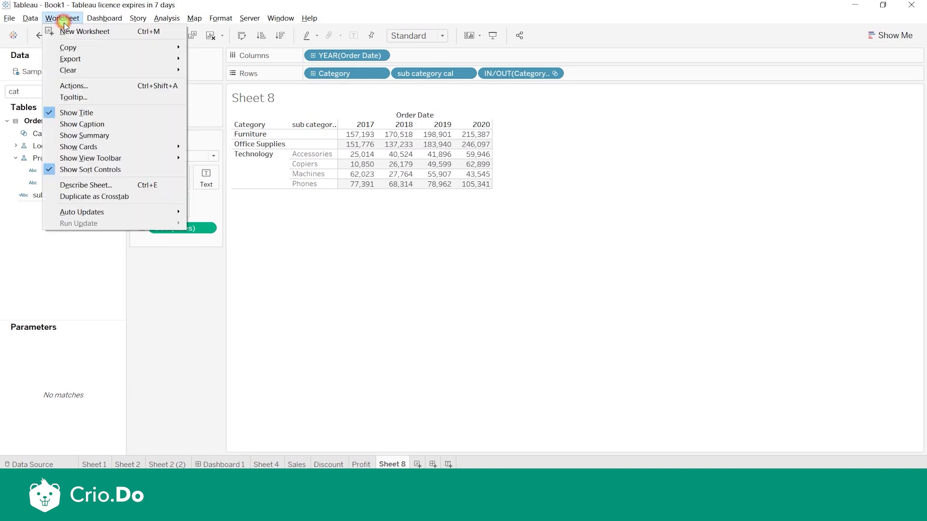
click(100, 89)
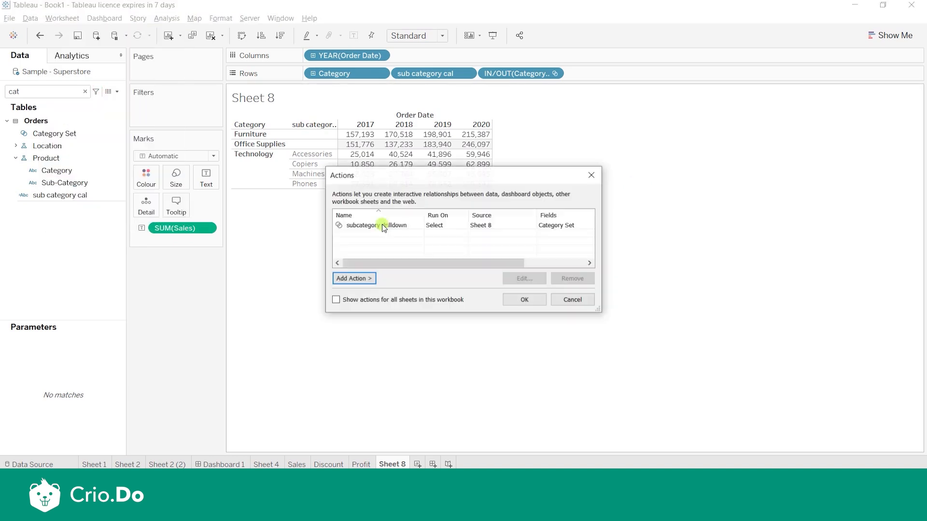
click(493, 226)
click(524, 279)
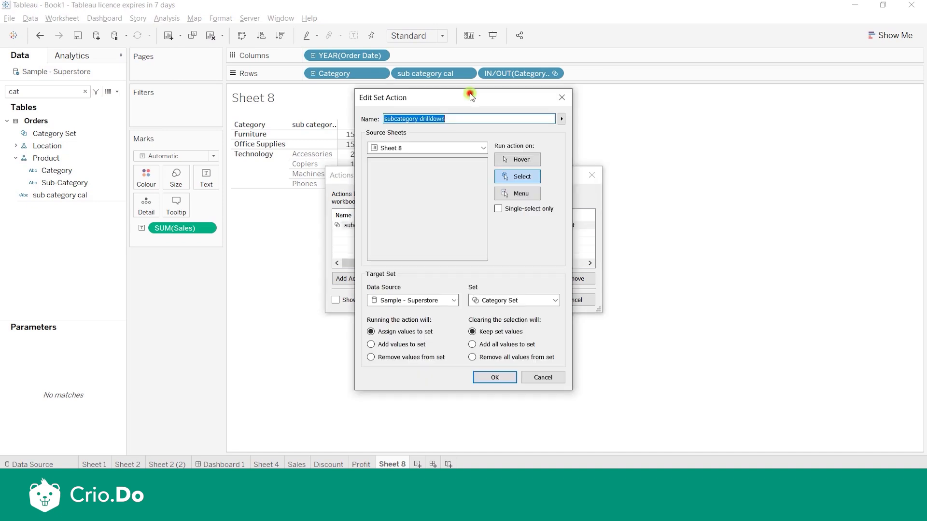
drag(471, 95, 283, 66)
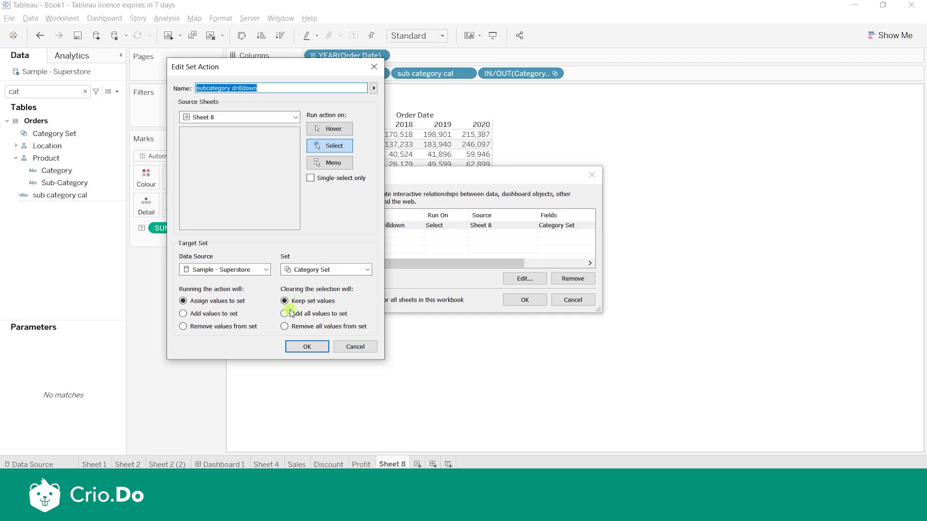
click(285, 326)
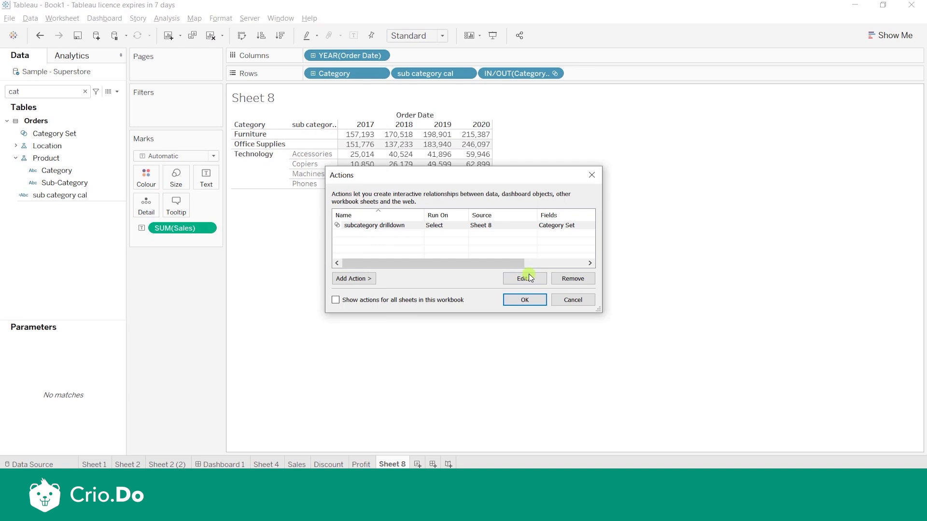
click(524, 301)
click(264, 166)
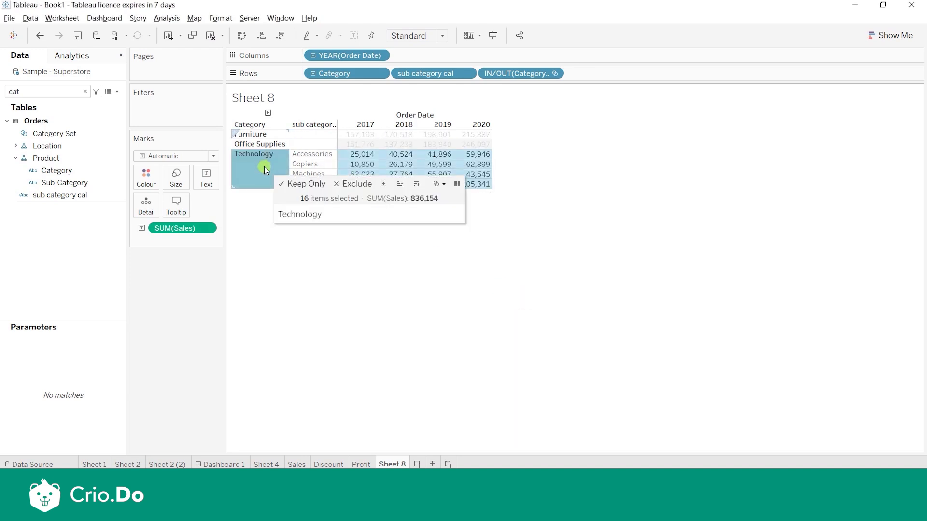
click(265, 166)
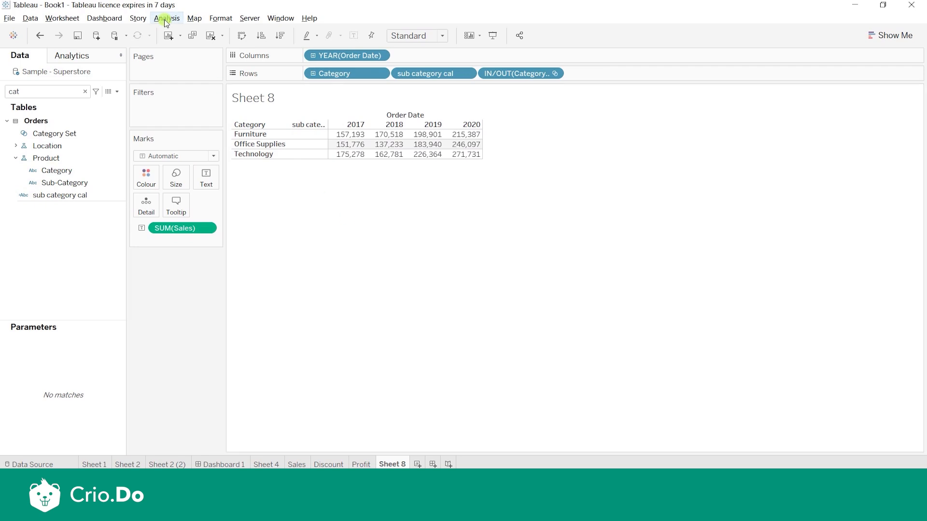
- Edit the subcategory drilldown action to run on Hover and add all values to the set when the selection clears, and save it
click(71, 18)
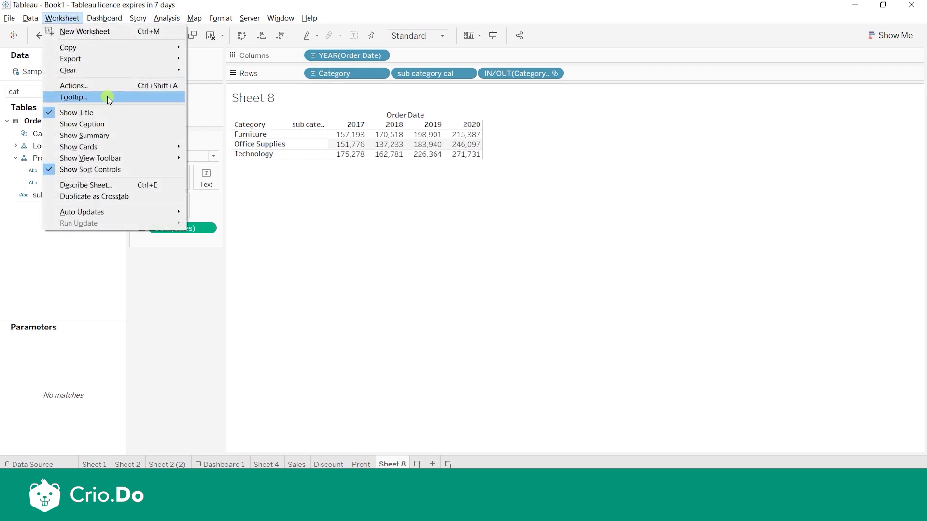
click(99, 86)
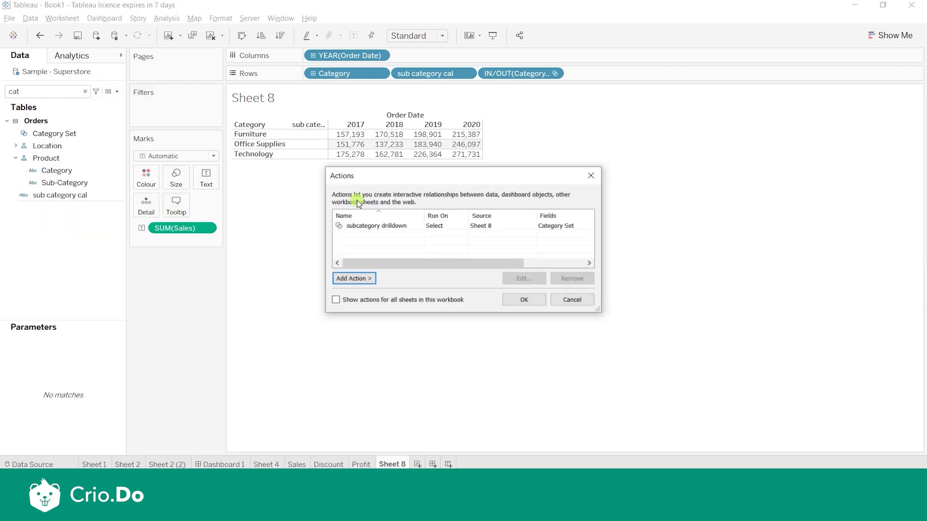
click(463, 227)
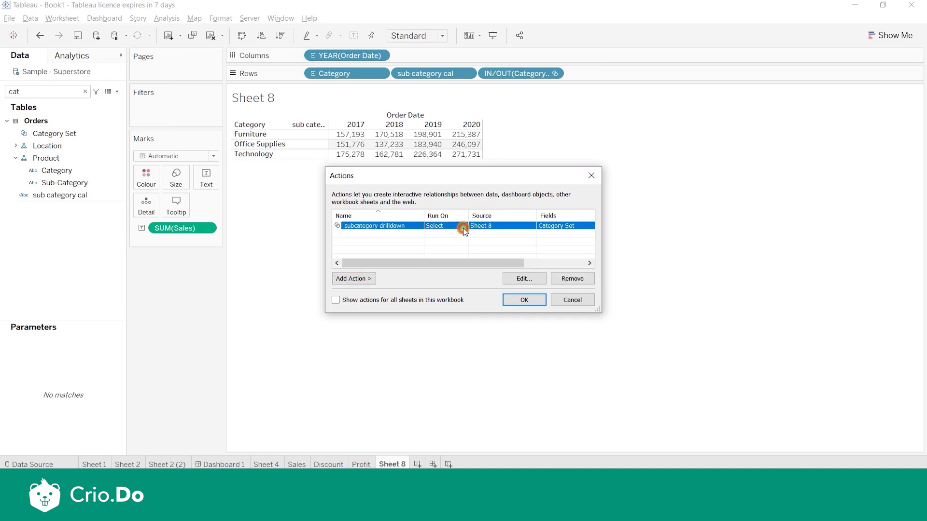
click(523, 279)
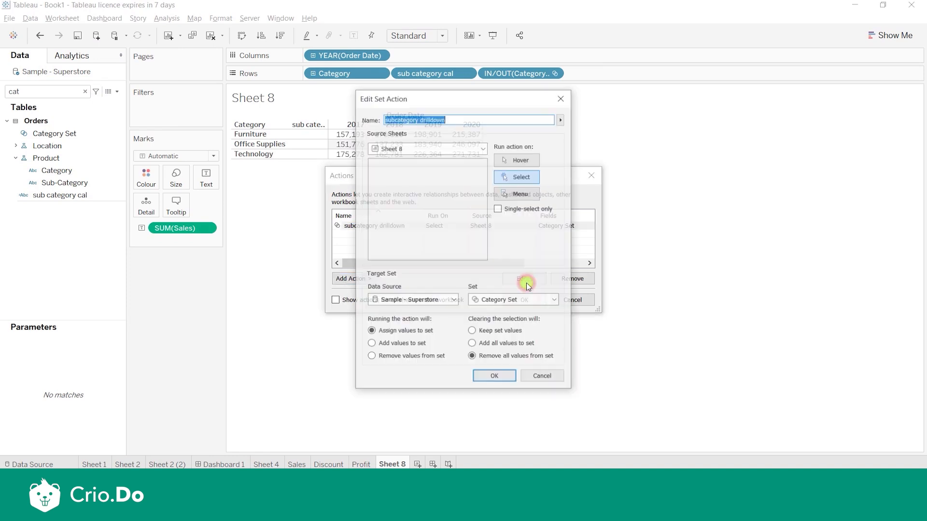
click(520, 163)
drag(463, 96, 236, 88)
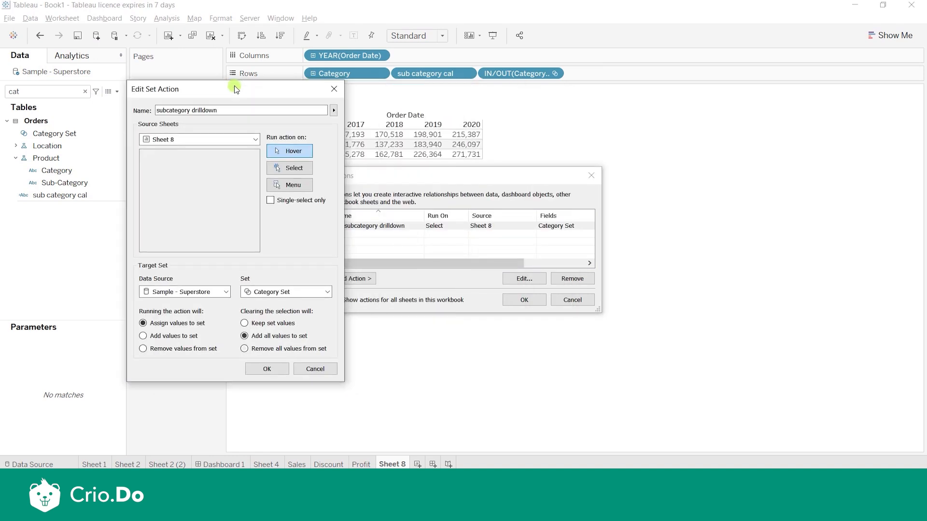
click(274, 369)
click(524, 299)
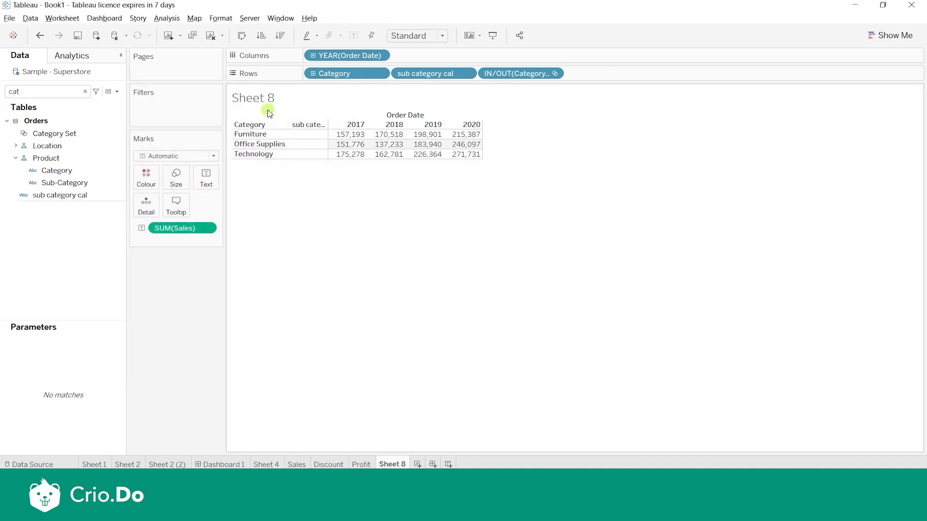
- Test the Hover-triggered drill-down by pointing at the Furniture, Office Supplies and Technology categories and moving away from the table
mouse_move(262, 134)
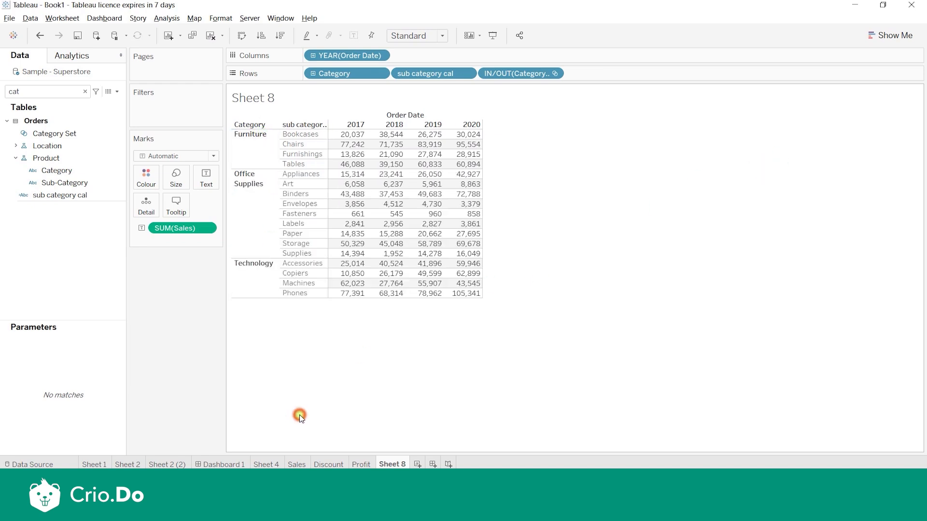
mouse_move(263, 198)
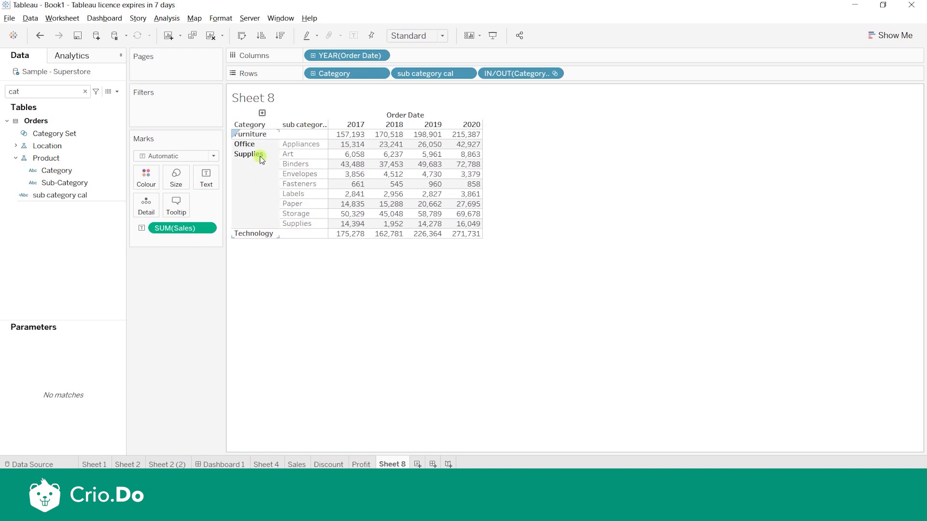
mouse_move(264, 236)
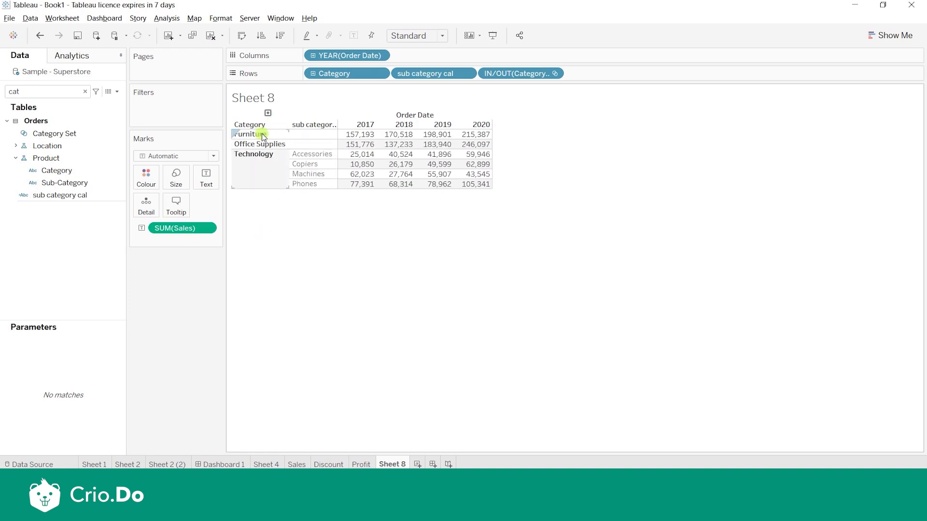
click(273, 265)
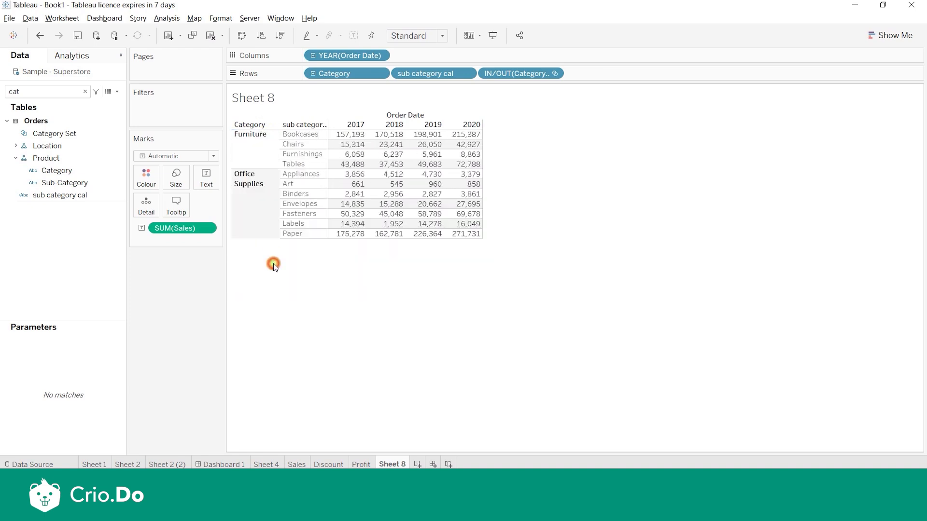
click(275, 383)
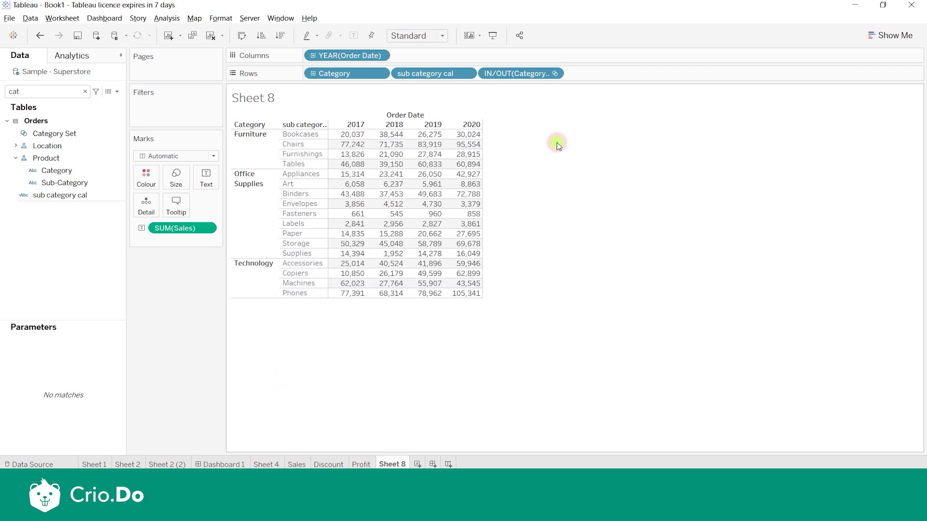
- Edit the subcategory drilldown action to remove all values from the set when the selection clears, keeping the Hover trigger, and save it
click(61, 17)
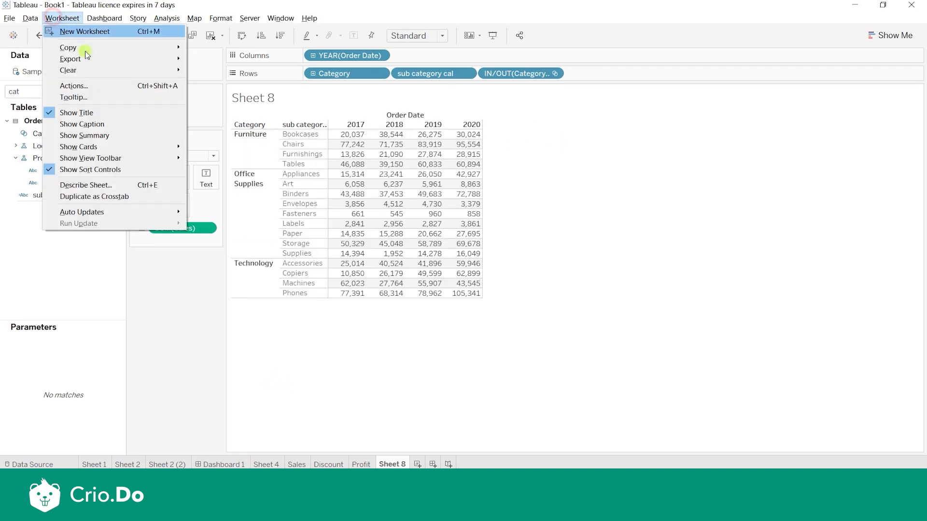
click(77, 86)
click(489, 225)
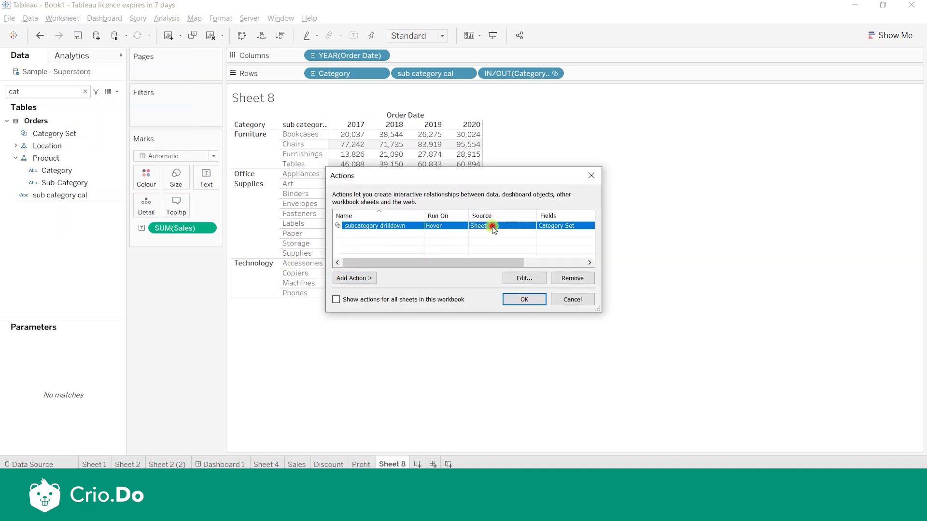
click(524, 278)
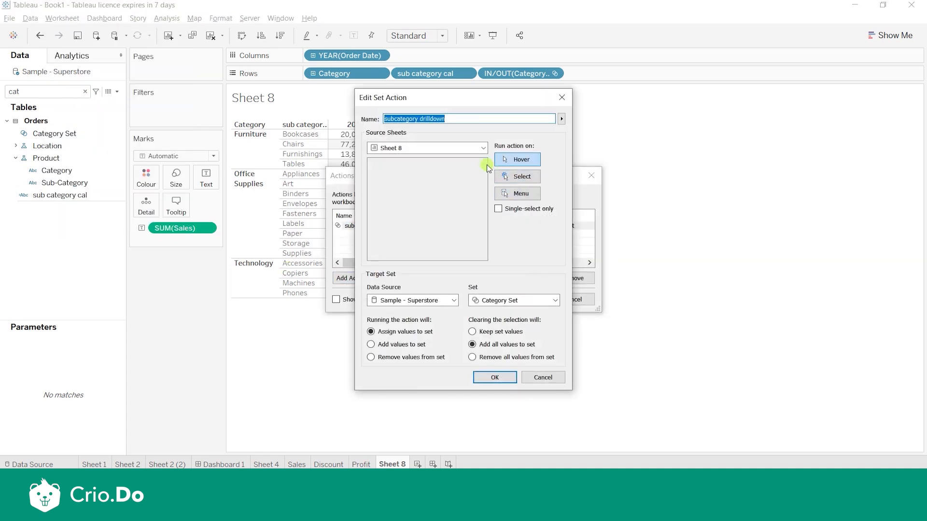
click(508, 178)
drag(472, 99, 222, 23)
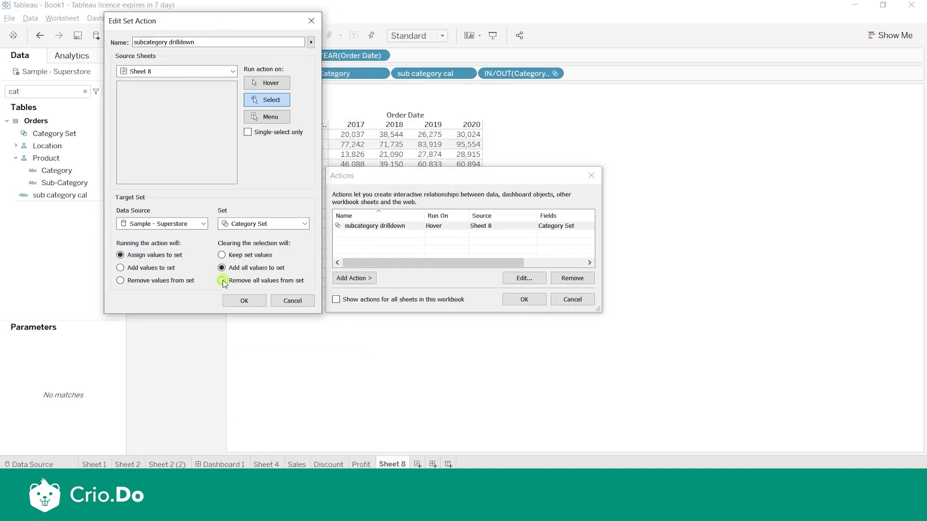
click(272, 85)
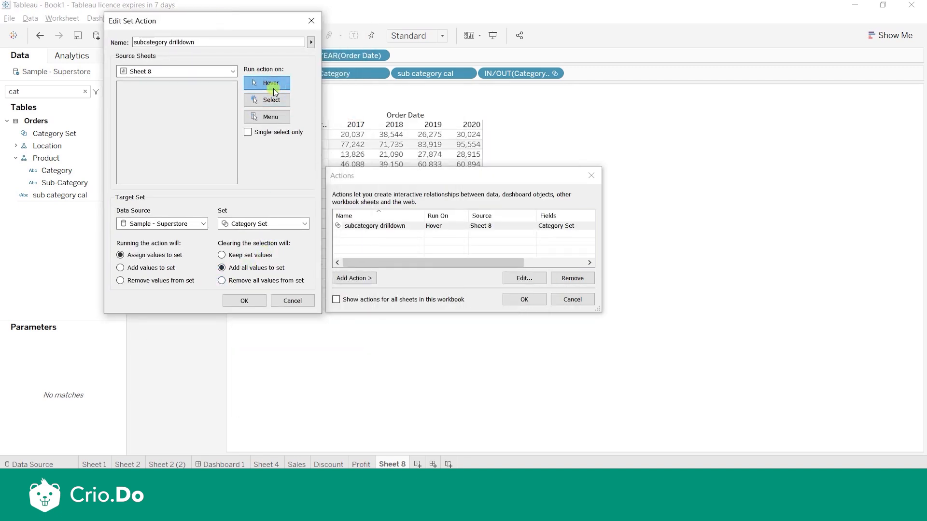
click(223, 281)
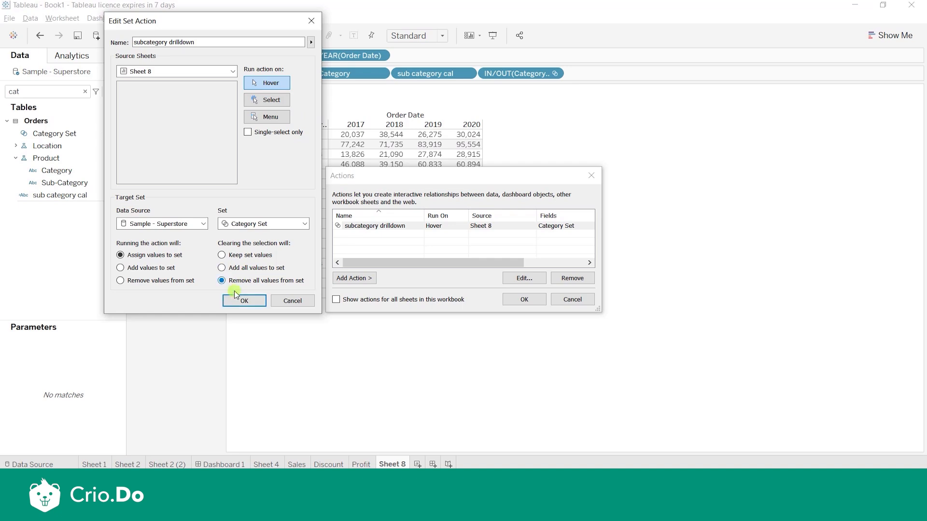
click(244, 301)
click(246, 303)
click(535, 298)
- Test the edited Hover action by pointing at Technology, Office Supplies and Furniture, leaving the table, and returning to Office Supplies
click(259, 154)
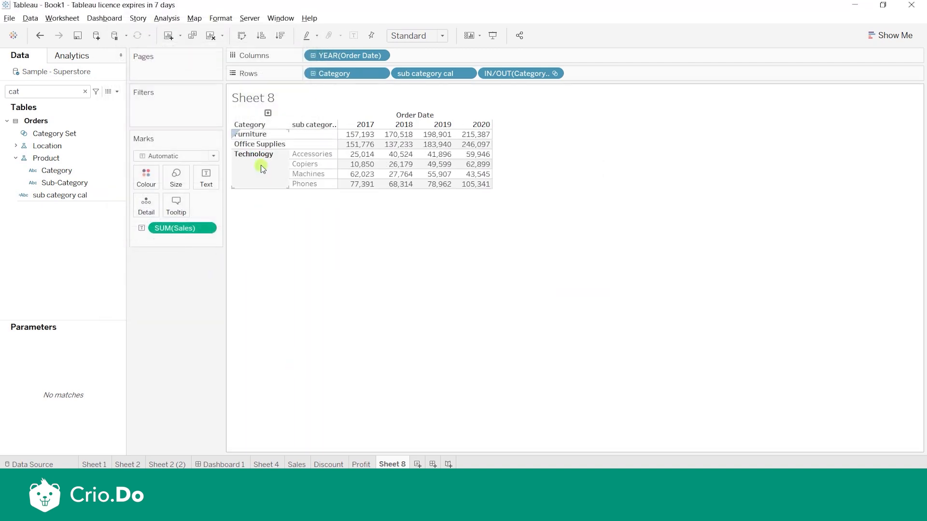
click(253, 146)
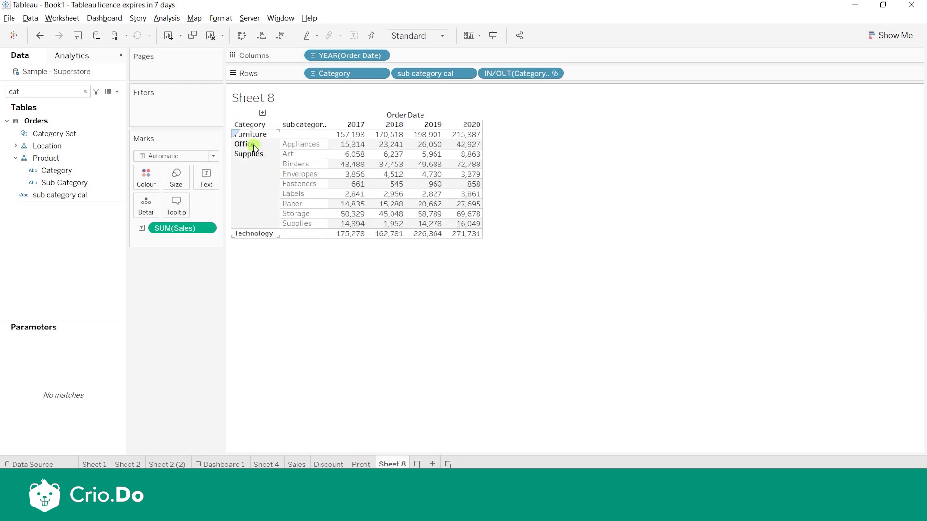
click(250, 135)
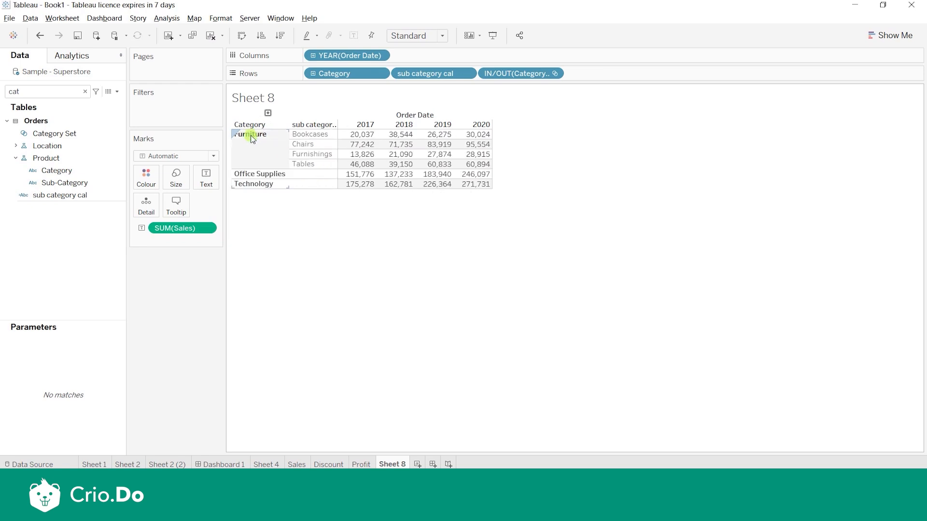
click(741, 170)
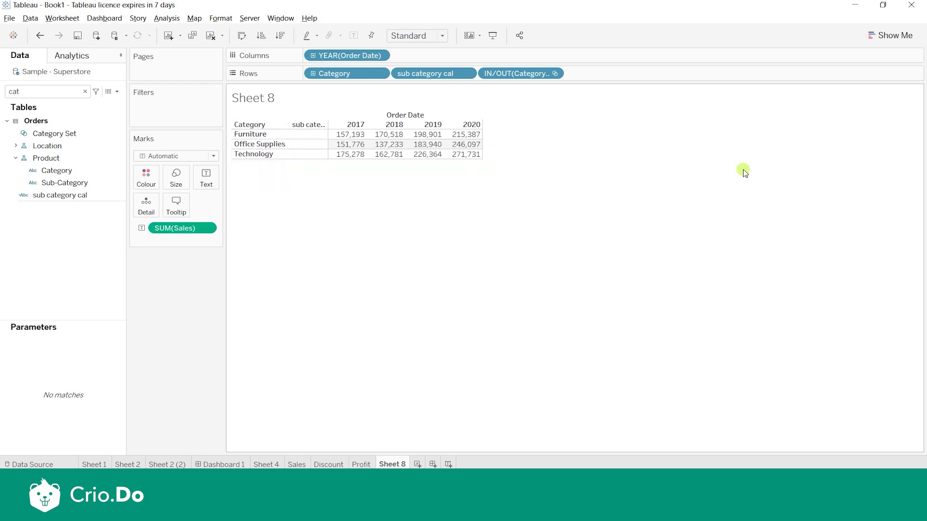
click(281, 146)
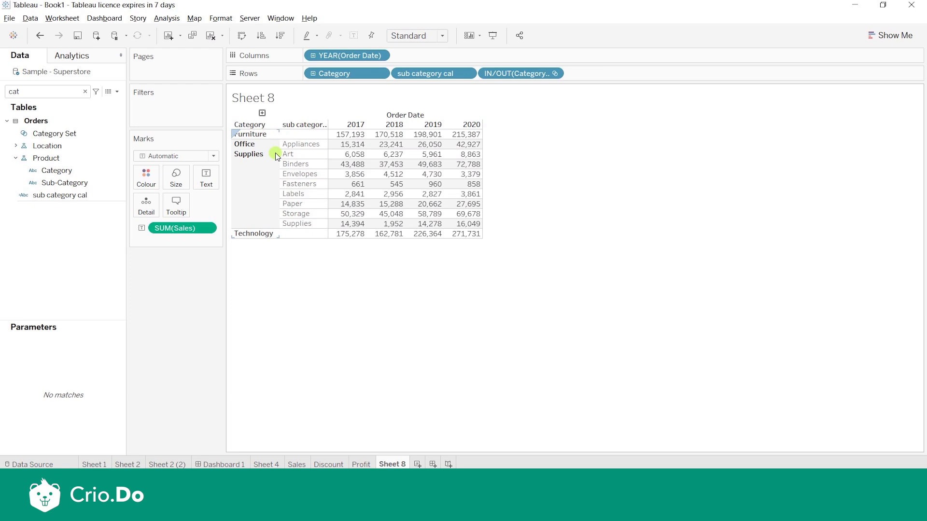
- Continue testing the Hover drill-down on the Technology and Furniture rows, then move off the table
click(258, 233)
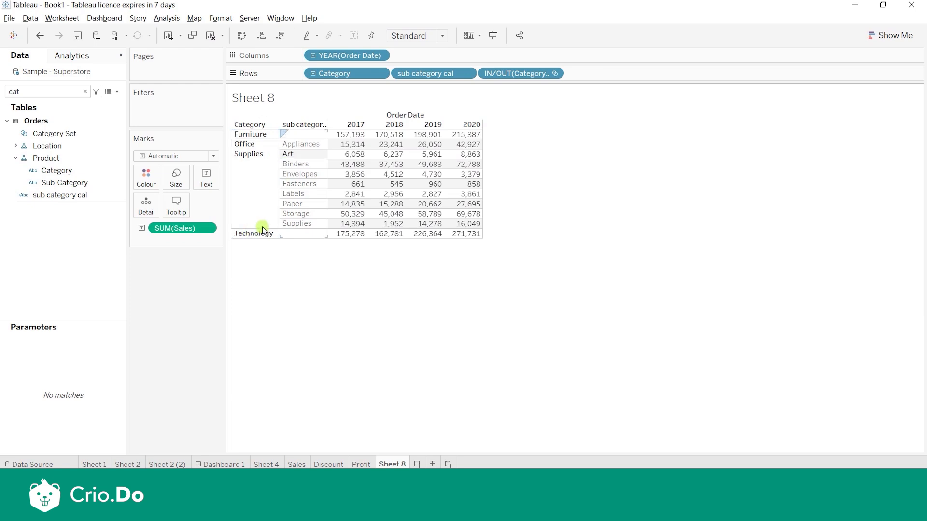
click(285, 135)
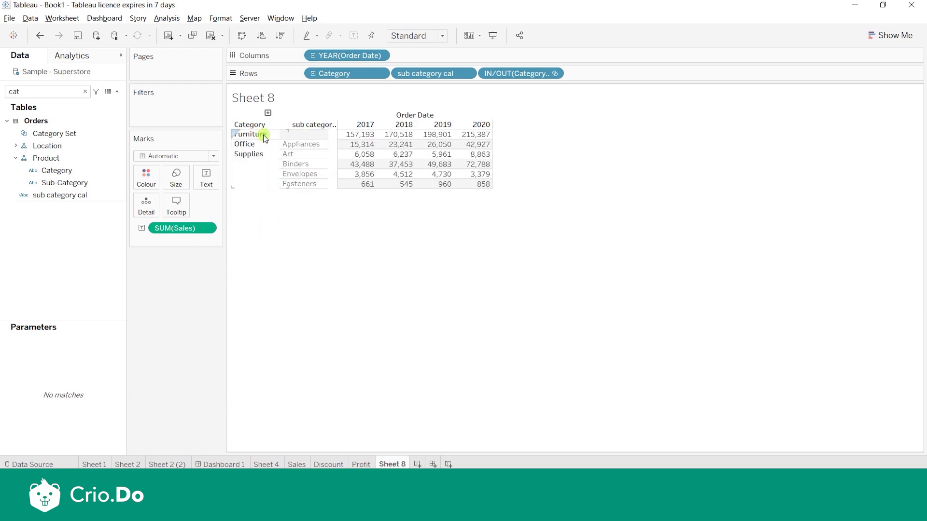
click(299, 319)
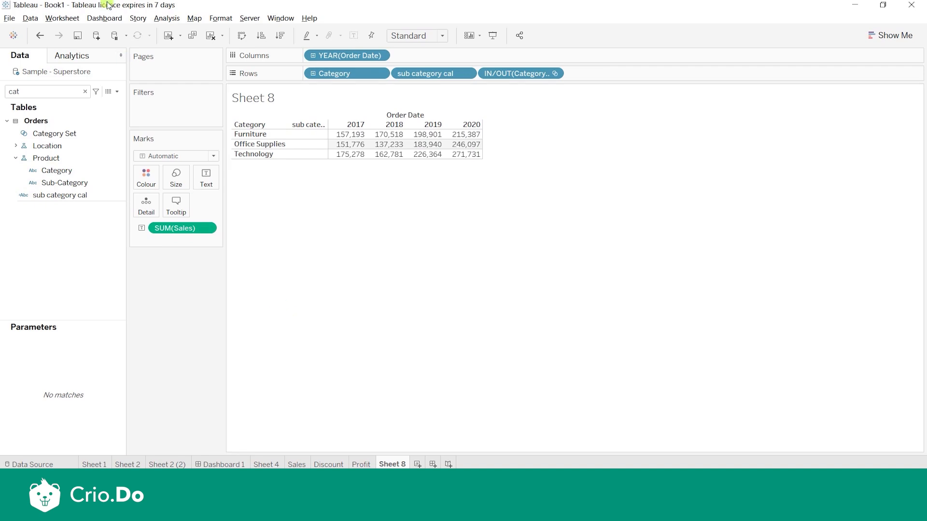
- Edit the subcategory drilldown action to run on Select and remove all values from the set when the selection clears, and save it
click(62, 18)
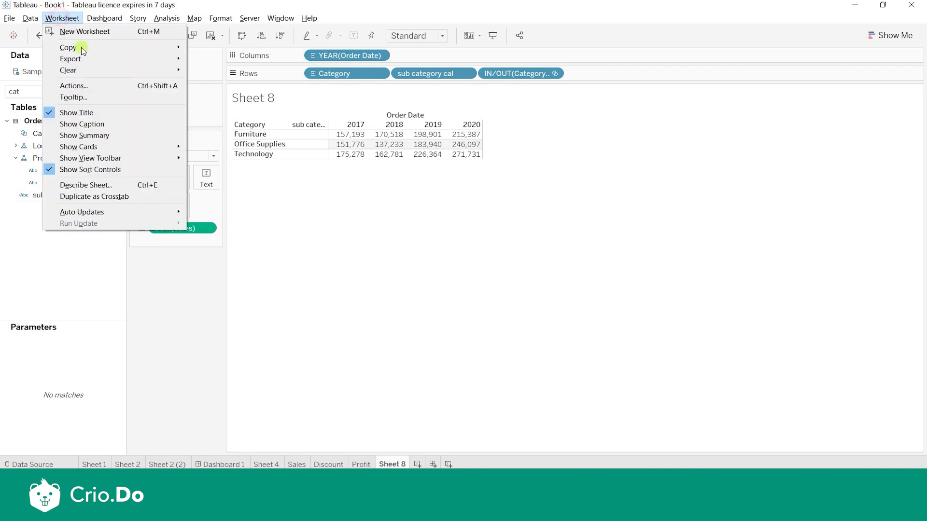
click(96, 86)
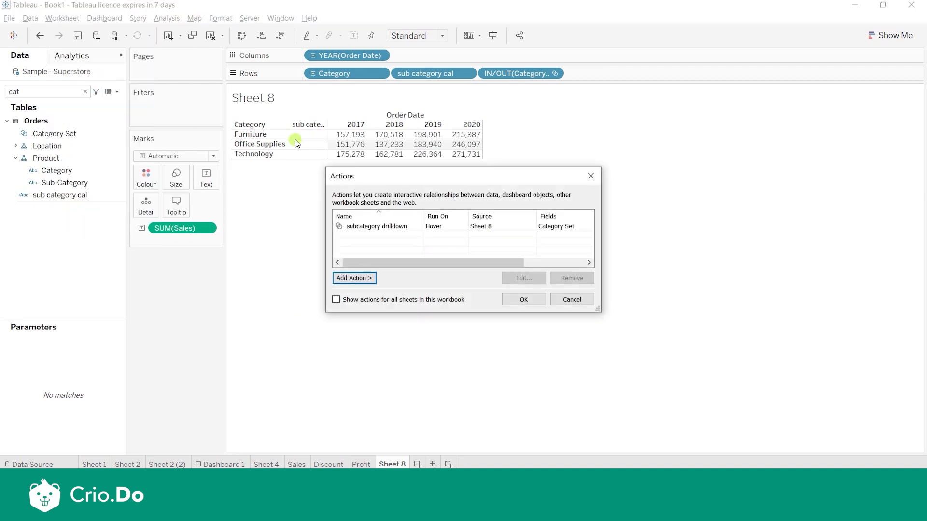
click(410, 226)
click(516, 279)
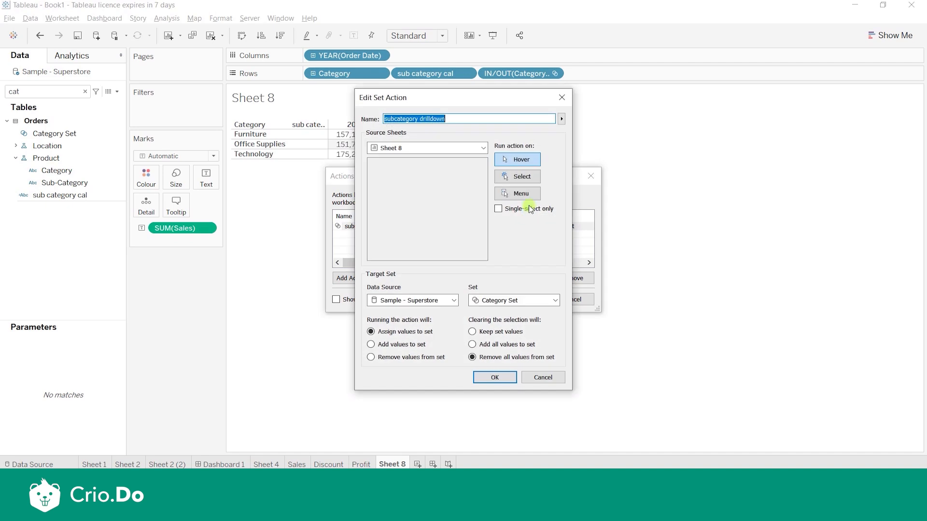
click(516, 177)
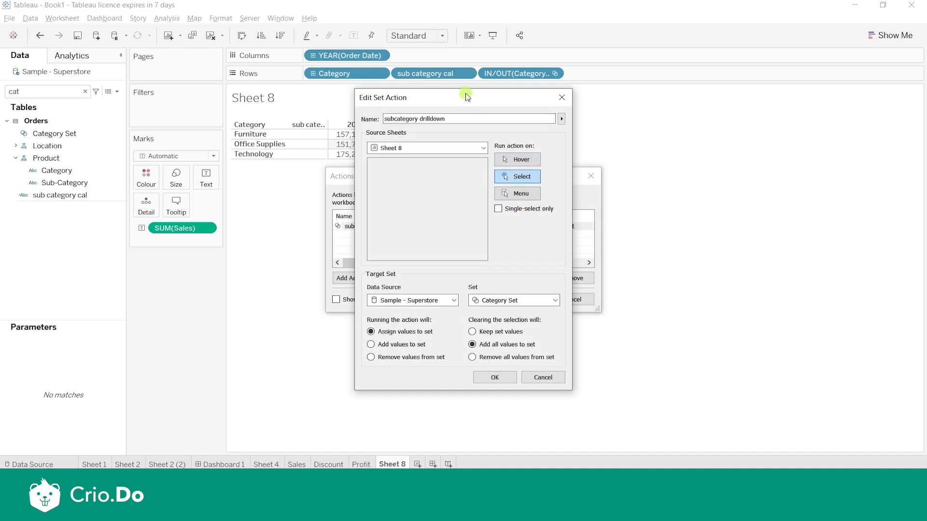
drag(467, 98, 198, 51)
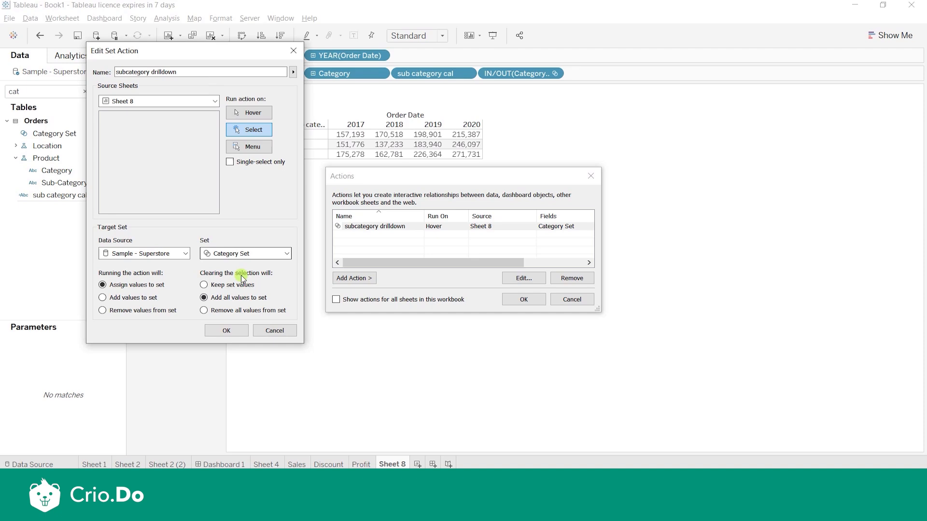
click(204, 310)
click(204, 310)
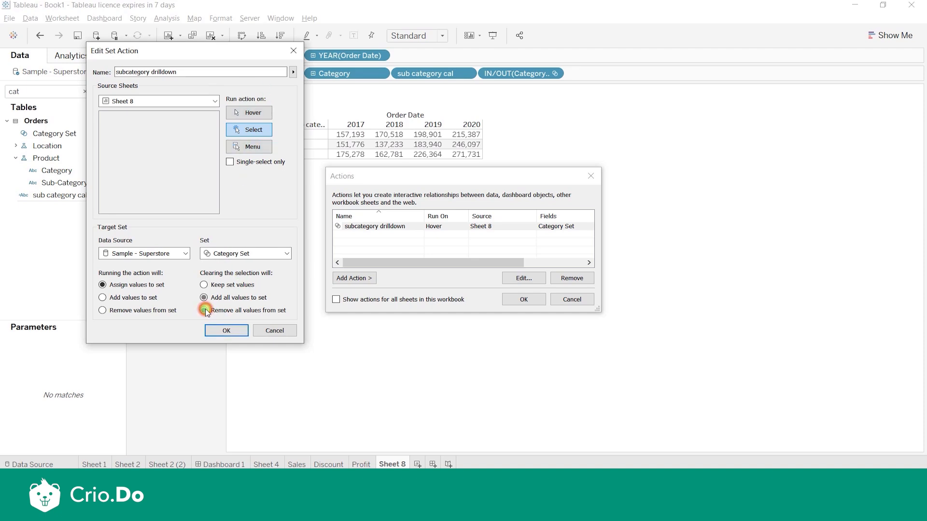
click(226, 330)
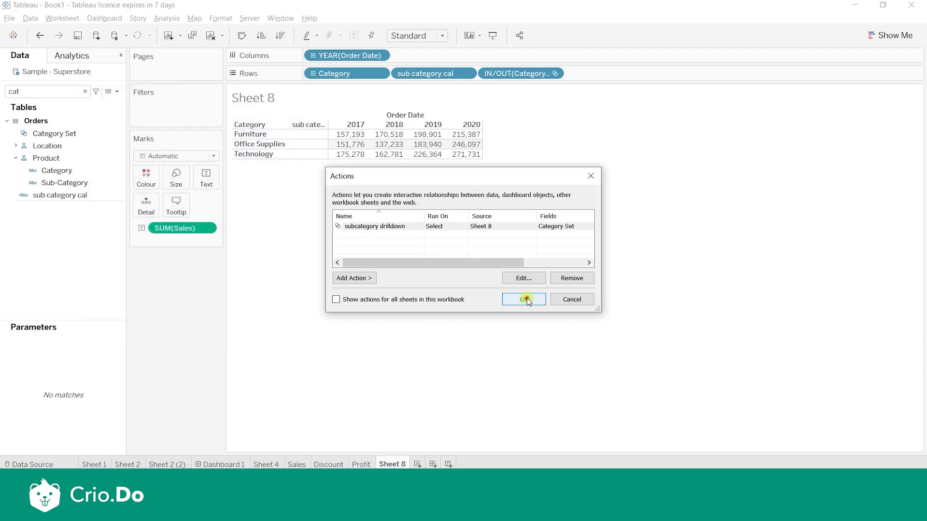
click(523, 300)
- Test the Select-triggered drill-down by selecting Technology, Office Supplies, Furniture and Technology again, and clear the selection
click(250, 153)
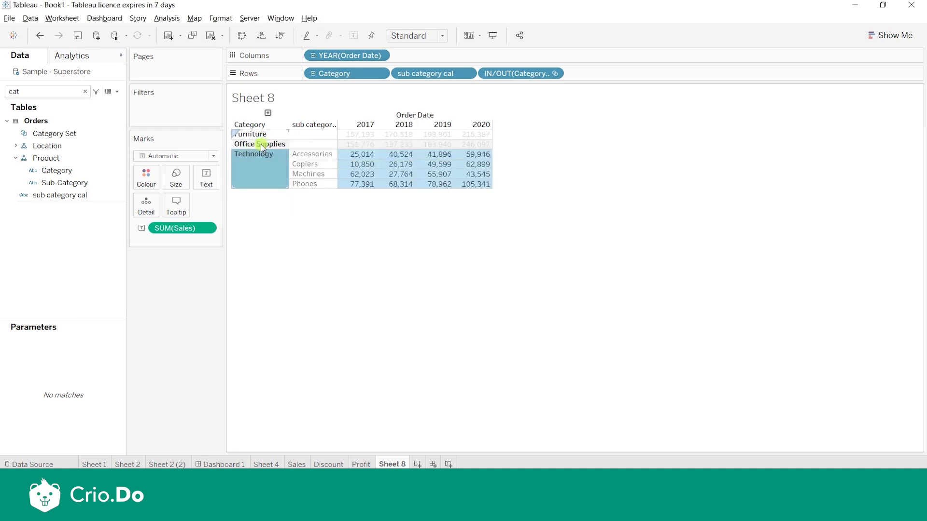
click(260, 144)
click(258, 138)
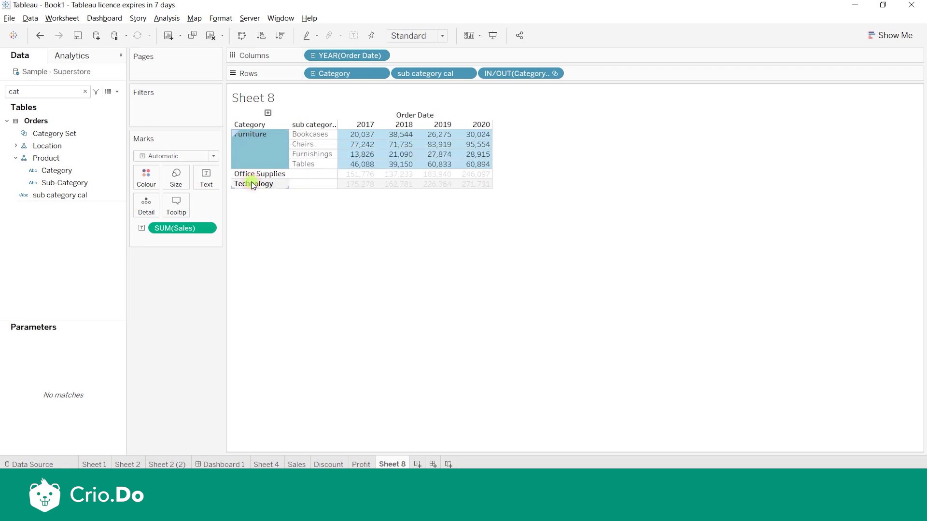
click(252, 184)
click(288, 316)
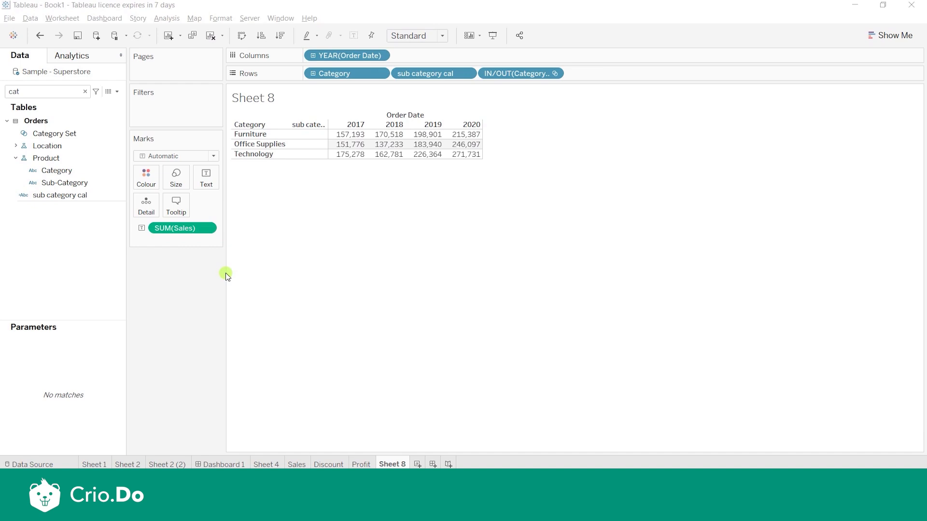
- Clear the field search and create a calculated field named "Category shape"
click(83, 93)
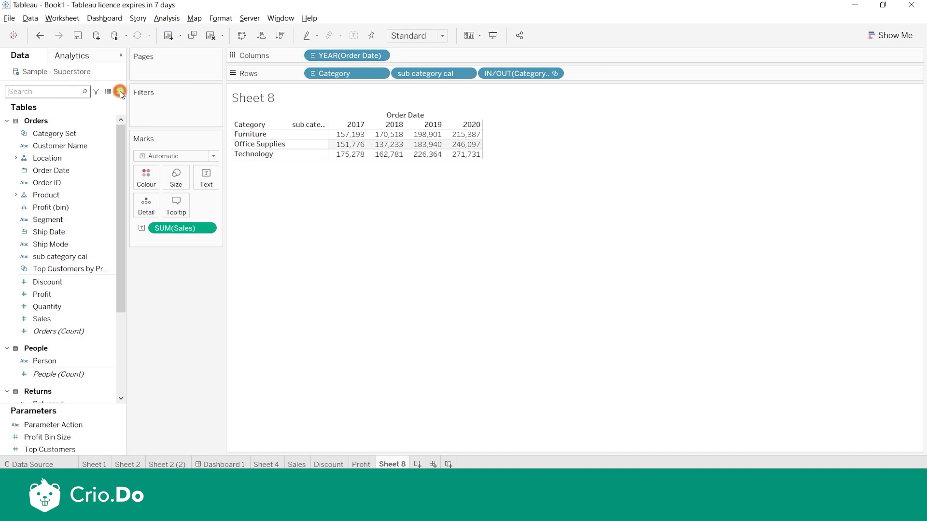
click(116, 91)
click(94, 102)
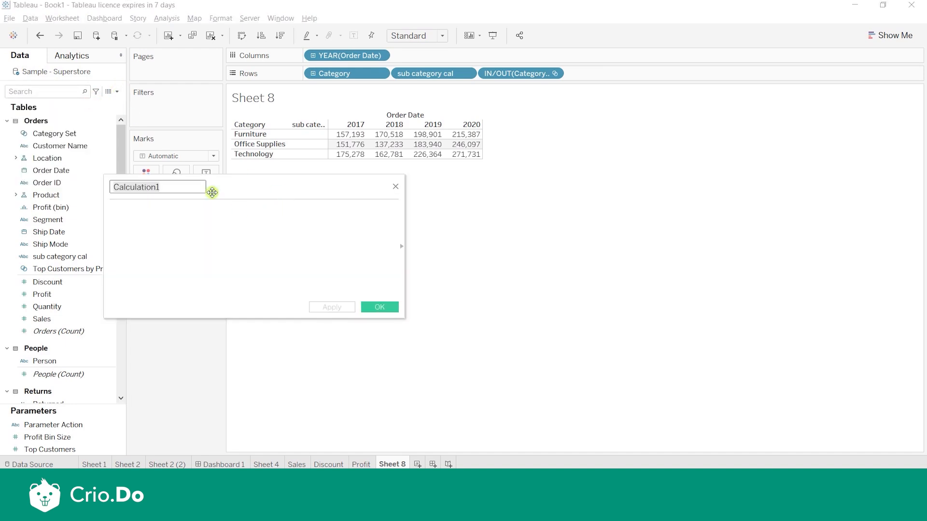
text(Category shape)
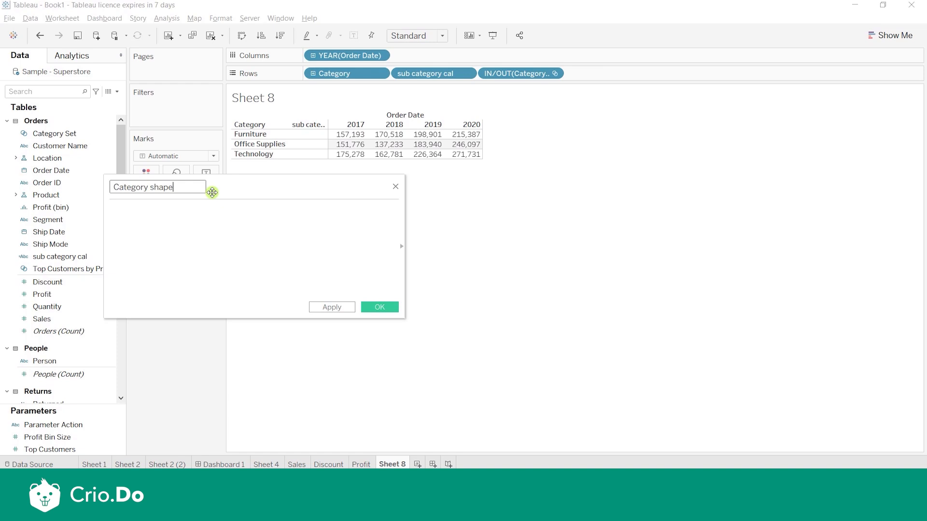
- Begin the Category shape formula with IF [Category Set] THEN "*"
click(194, 227)
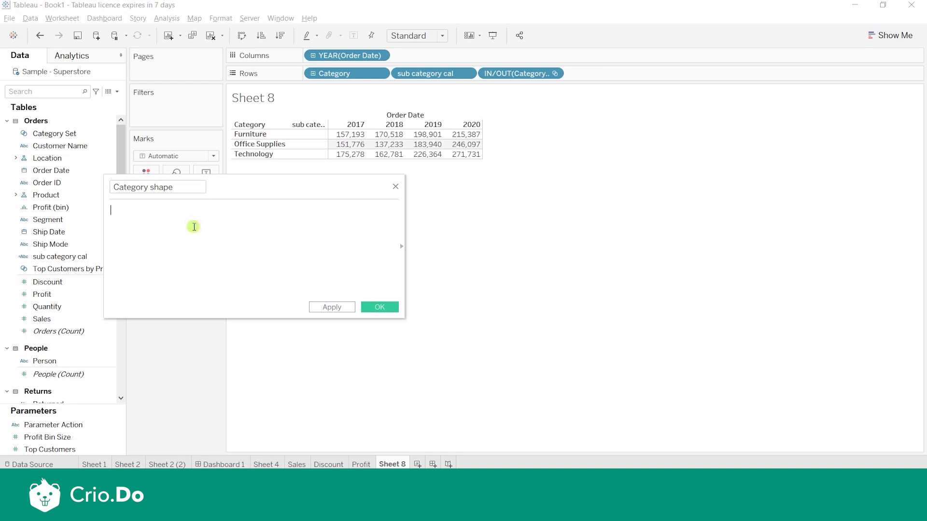
text(if)
key(Return)
text(c)
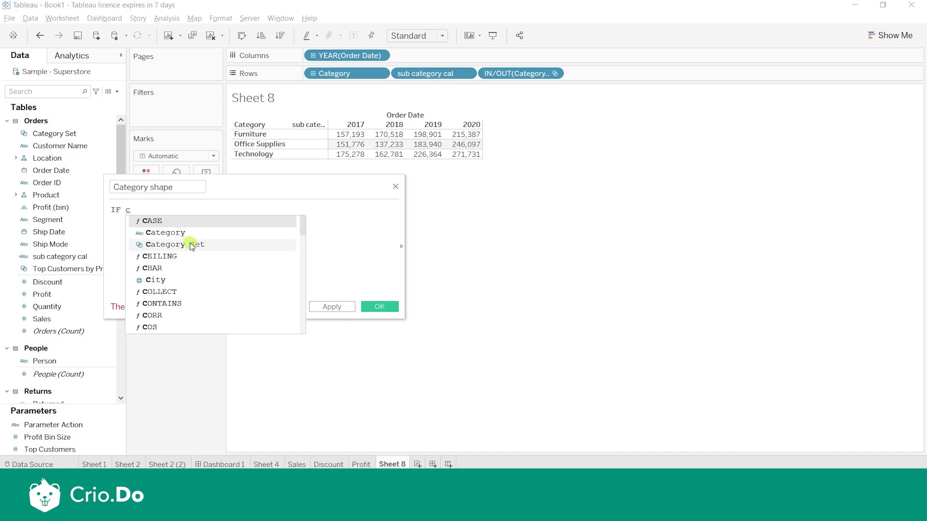
double_click(192, 244)
text(=)
key(BackSpace)
text(the)
double_click(294, 223)
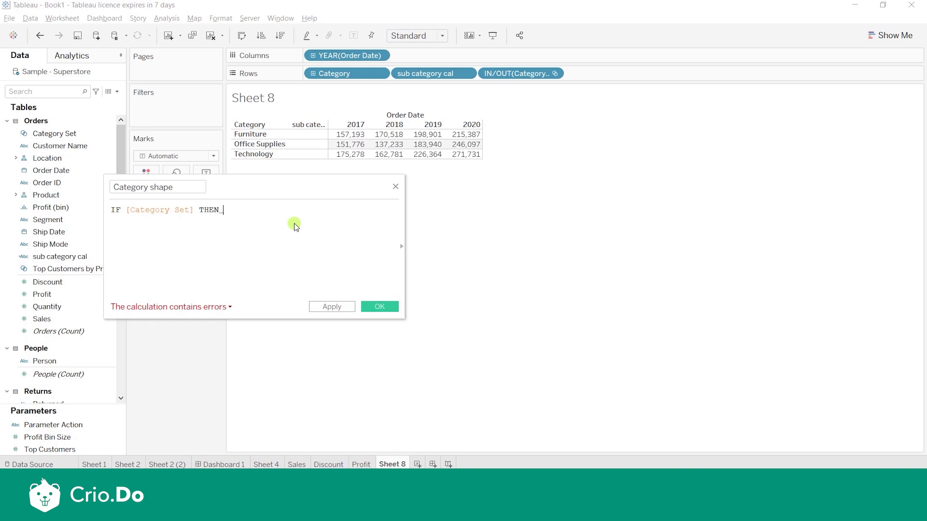
text("*")
click(226, 209)
- Complete the Category shape formula with ELSE "+" END and save the calculated field
text(" el)
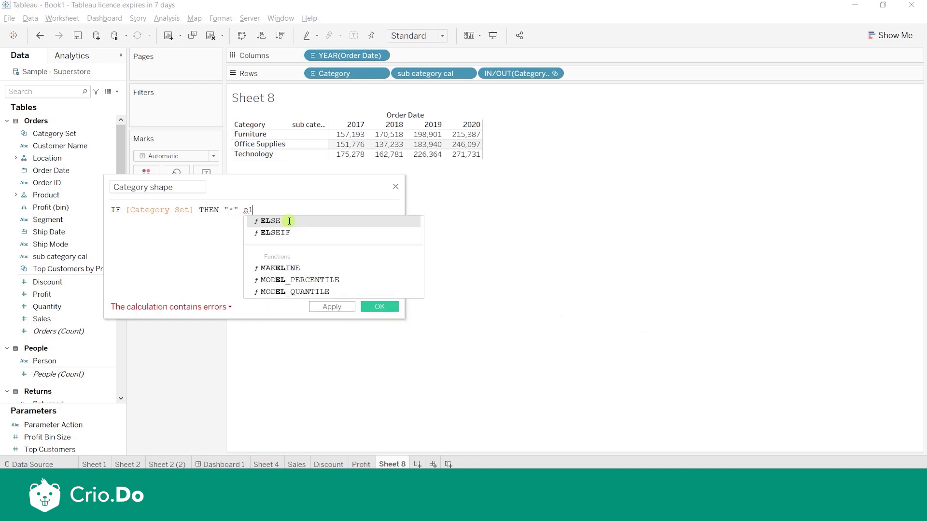
click(289, 221)
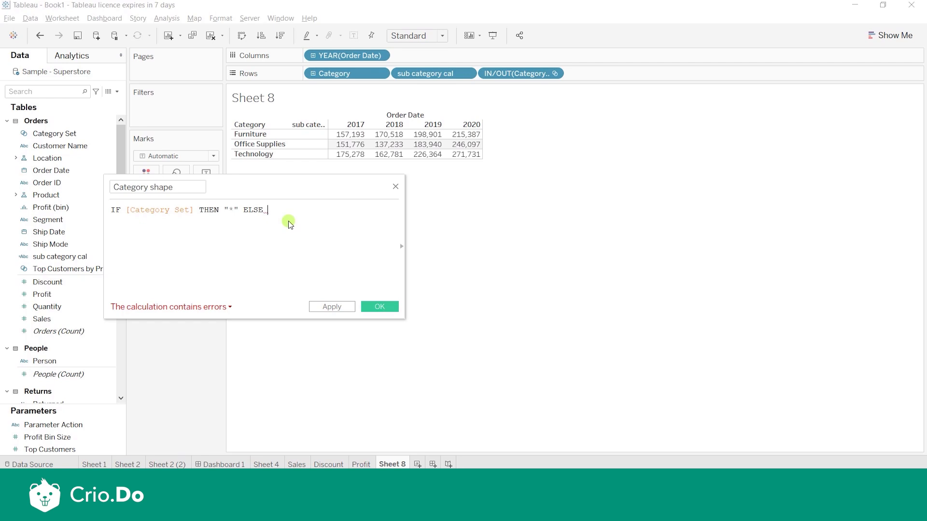
text(+")
click(268, 210)
text(")
click(294, 208)
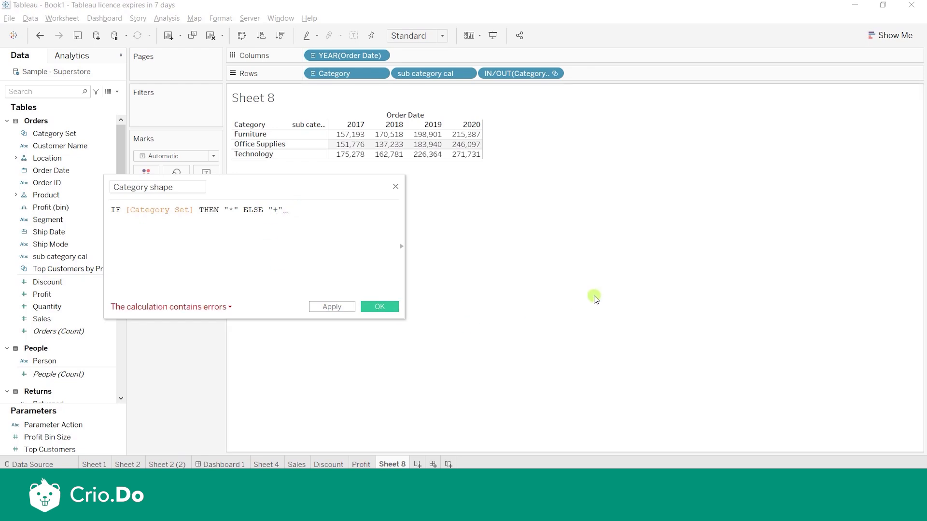
click(322, 213)
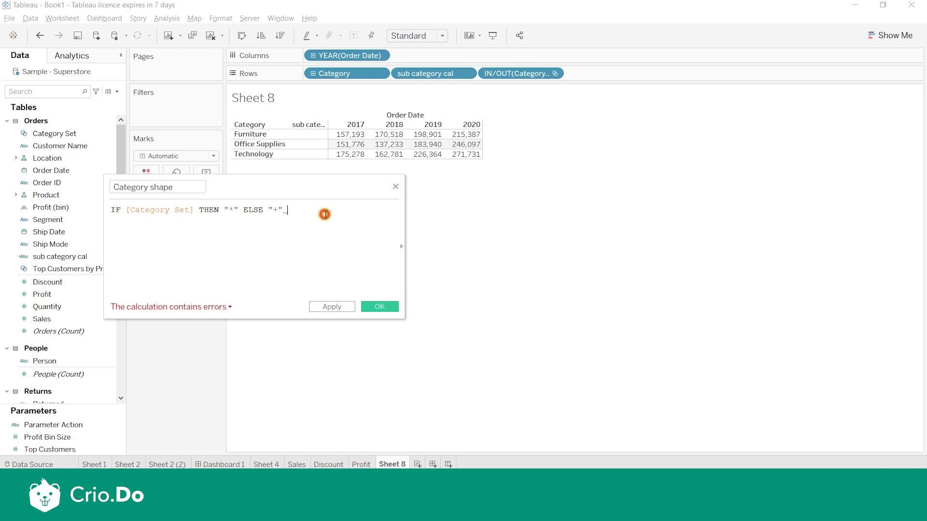
text(END)
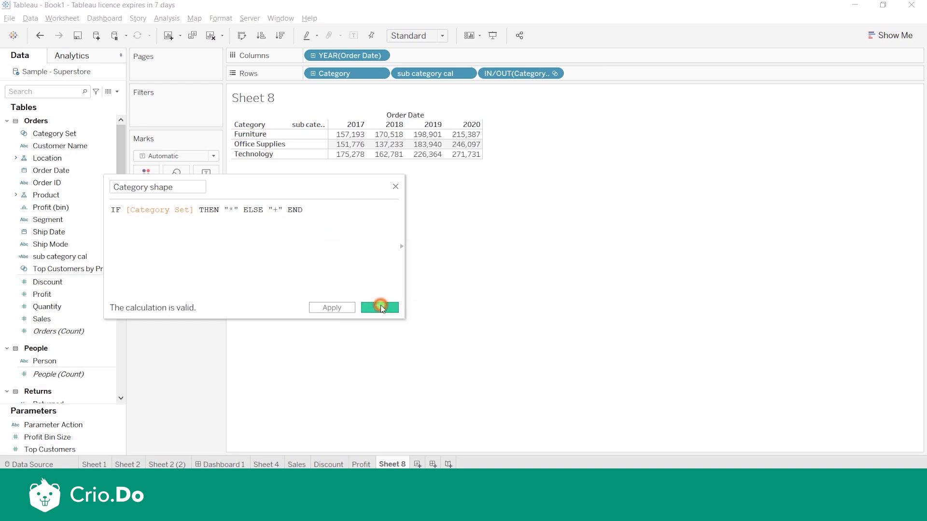
click(381, 307)
- Add the Category shape field to Rows between Category and sub category cal
ctrl+click(56, 136)
click(59, 145)
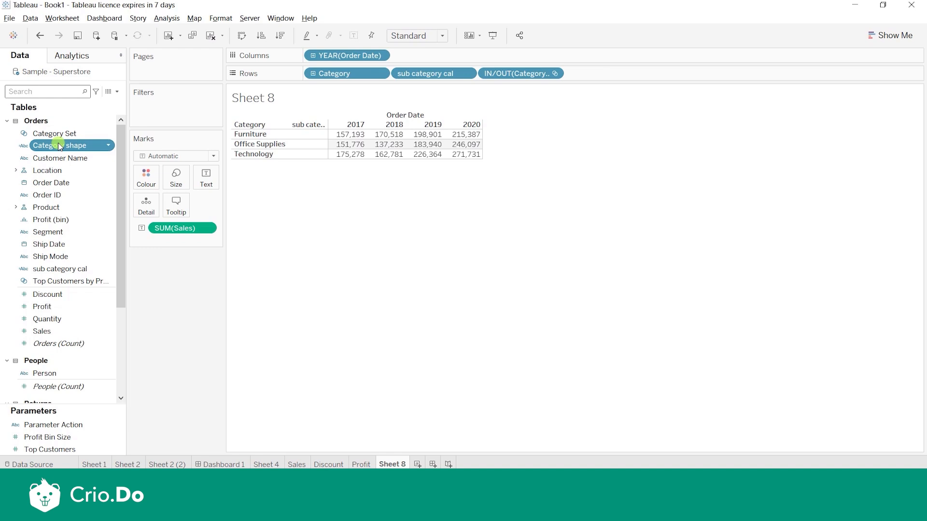
click(67, 145)
drag(67, 144, 389, 77)
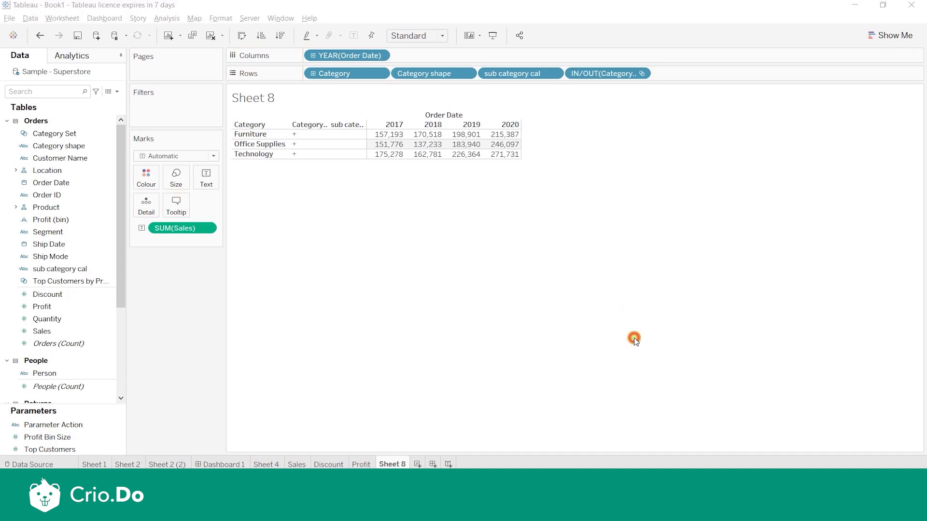
- Test the drill-down through the Category shape symbols for Furniture, Office Supplies and Technology, and clear the selection
click(298, 138)
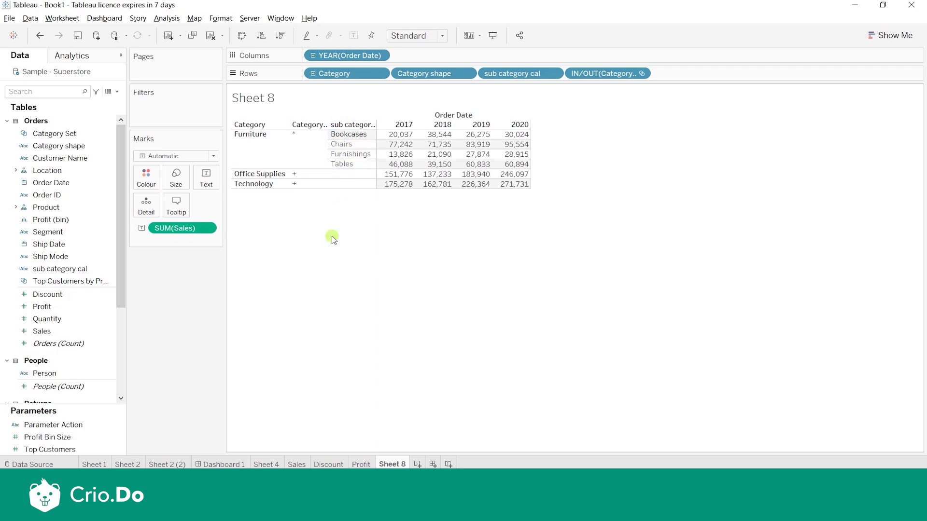
click(297, 176)
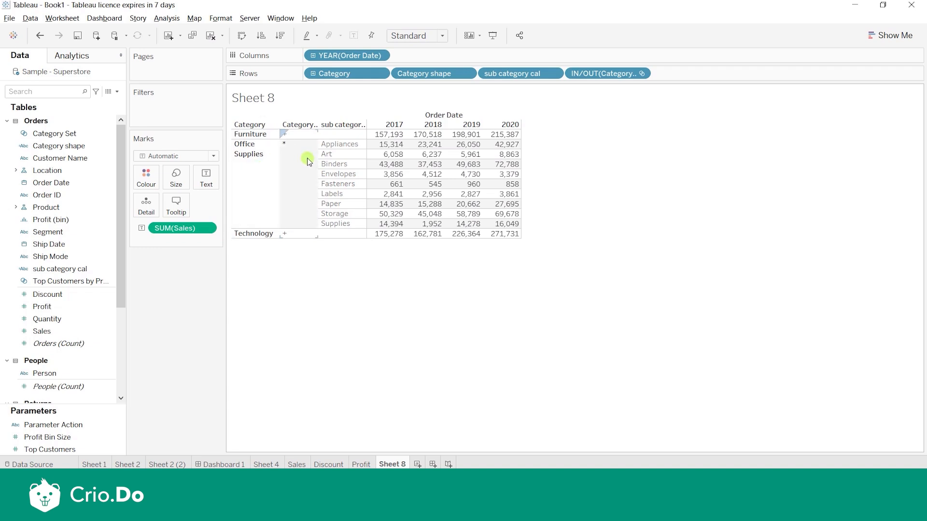
click(299, 234)
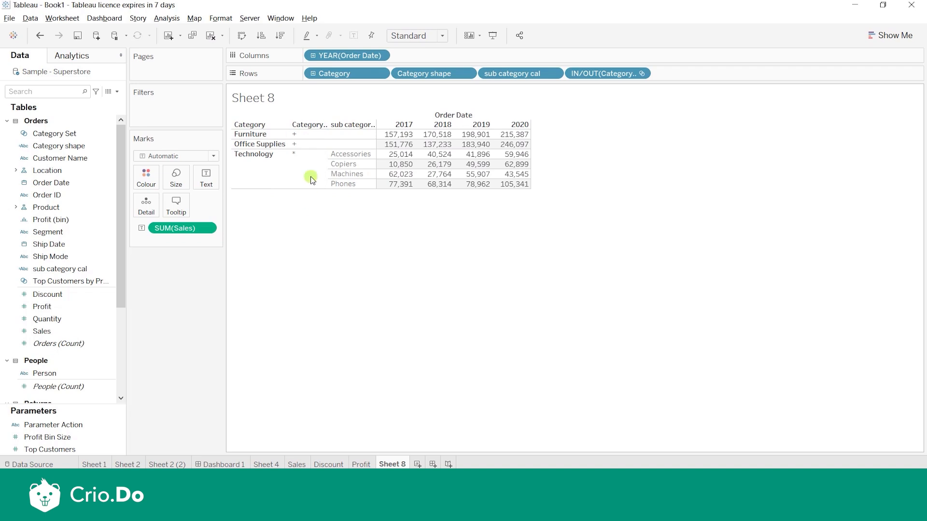
click(312, 167)
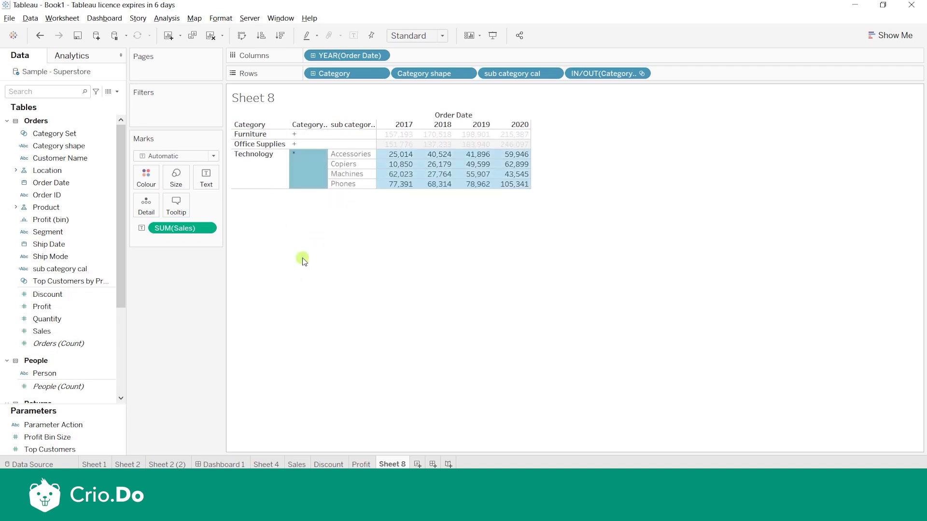
click(305, 172)
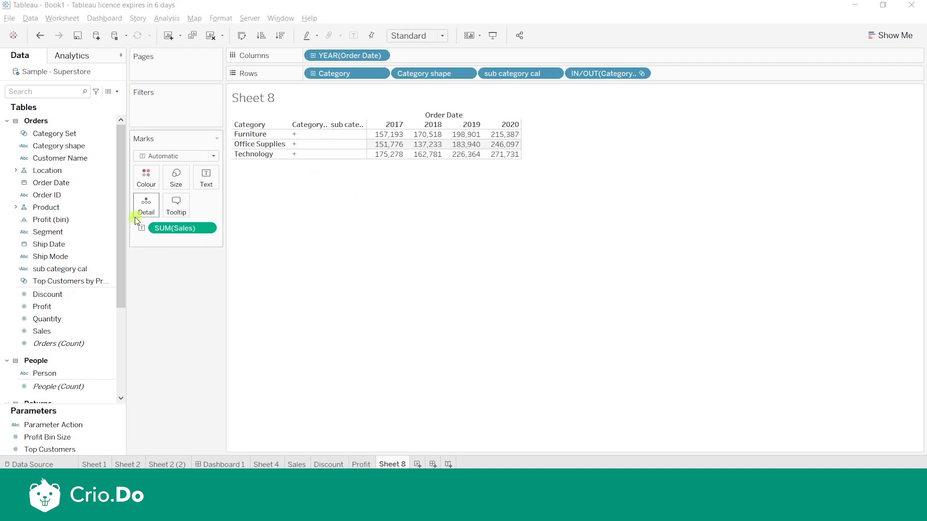
- Edit the Category shape formula so its ELSE branch joins [Category] to the "+" symbol, and save it
click(112, 146)
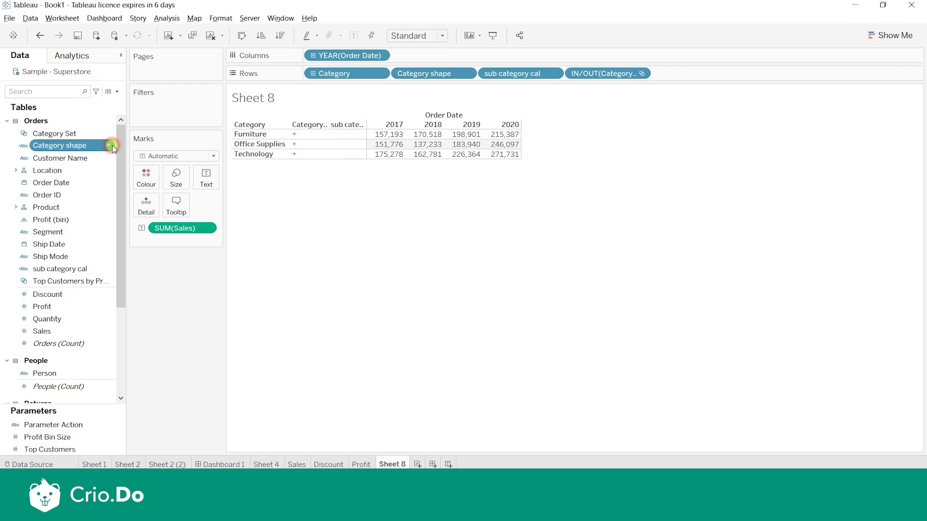
click(146, 206)
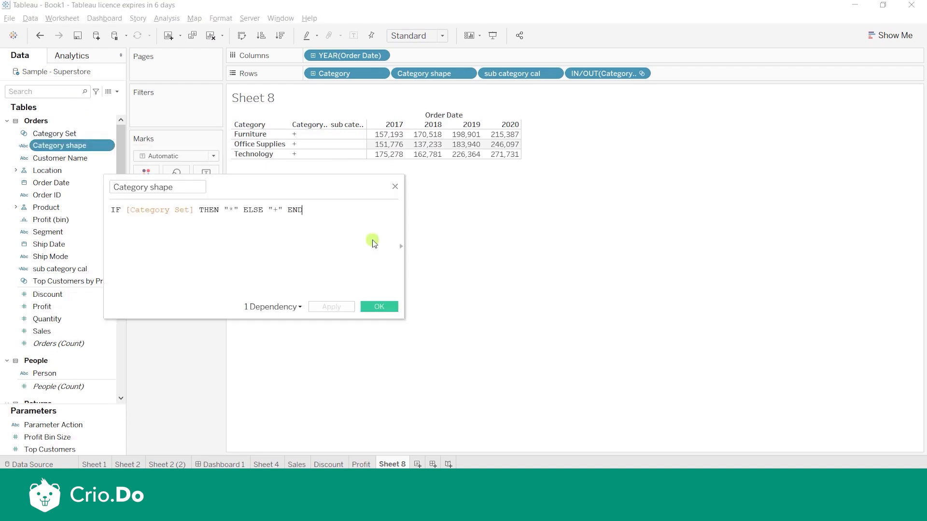
click(289, 209)
text(ca)
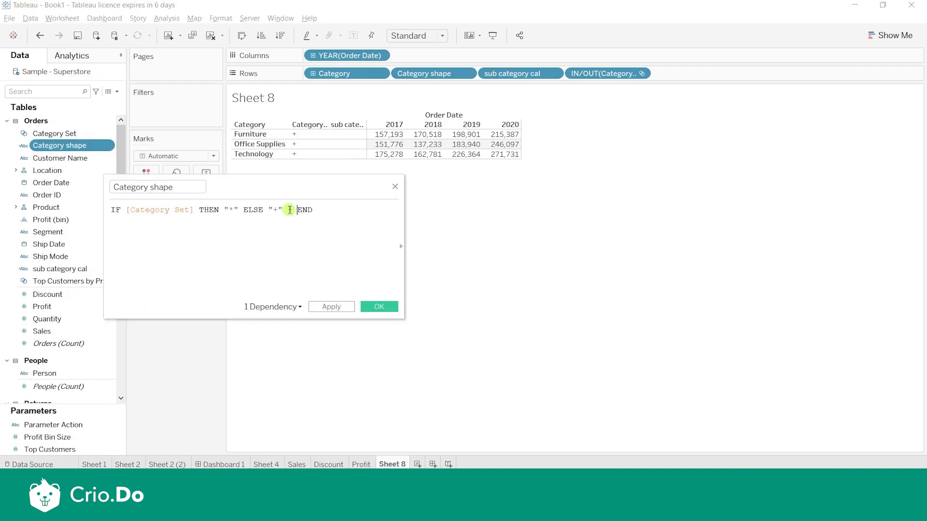
click(341, 234)
text(en)
click(404, 217)
click(372, 308)
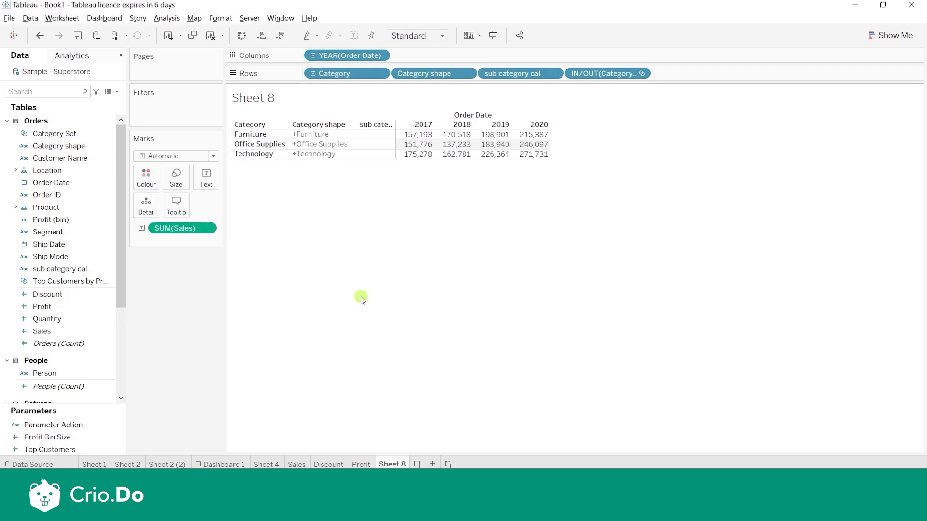
- Test the drill-down by expanding Furniture, Office Supplies and Technology in turn through their Category shape labels, ending with Furniture expanded
click(306, 134)
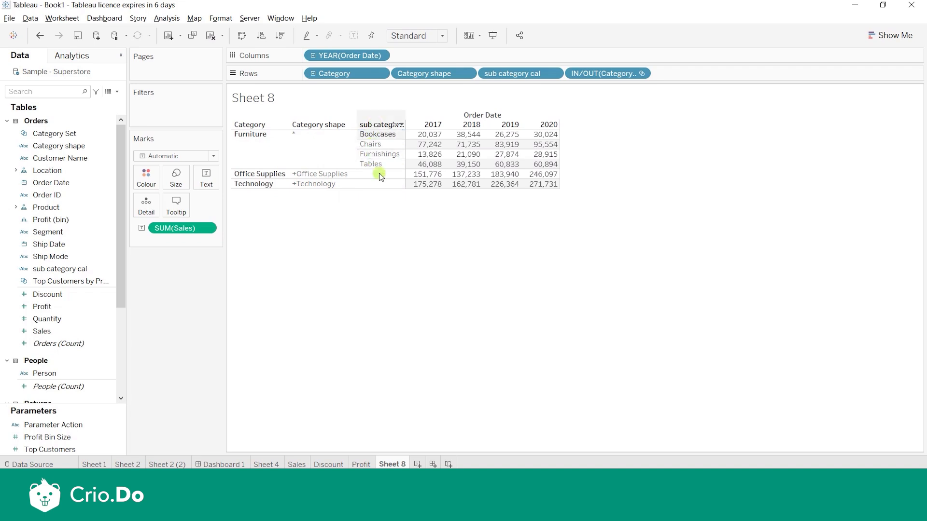
click(319, 174)
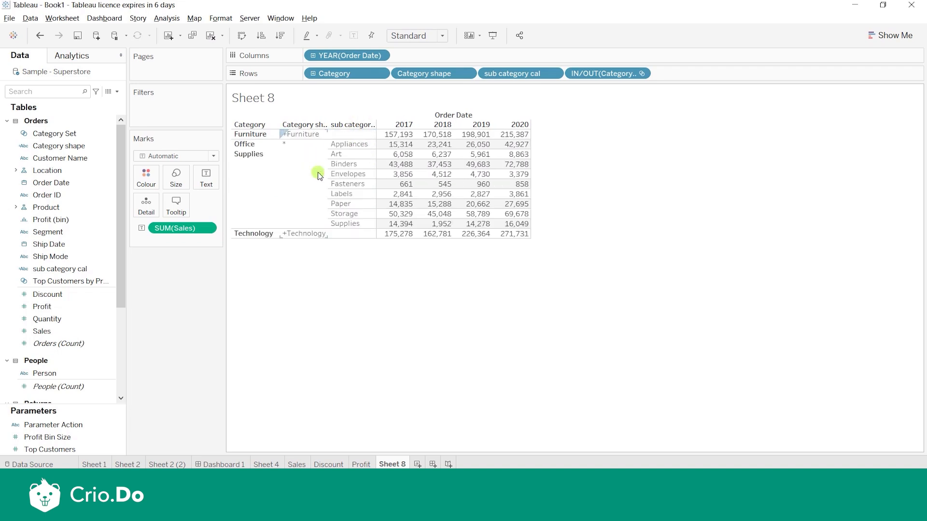
click(298, 238)
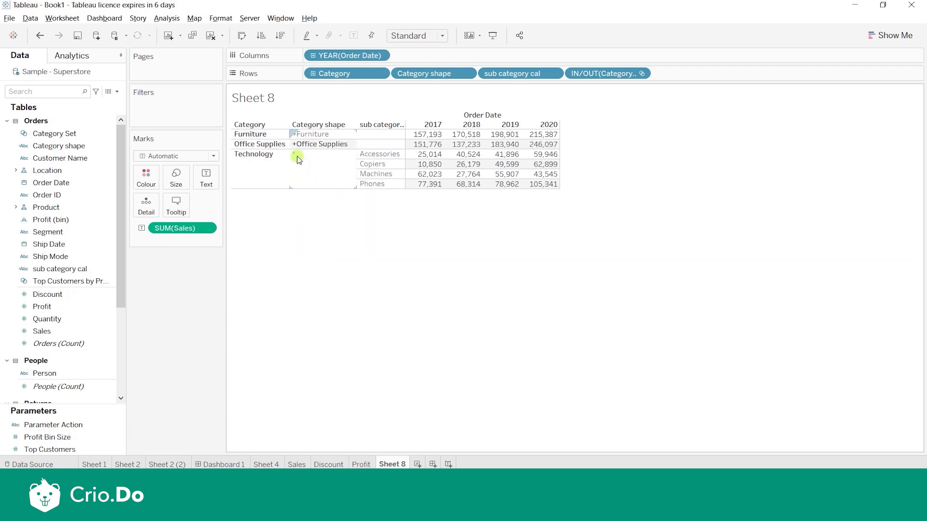
click(319, 274)
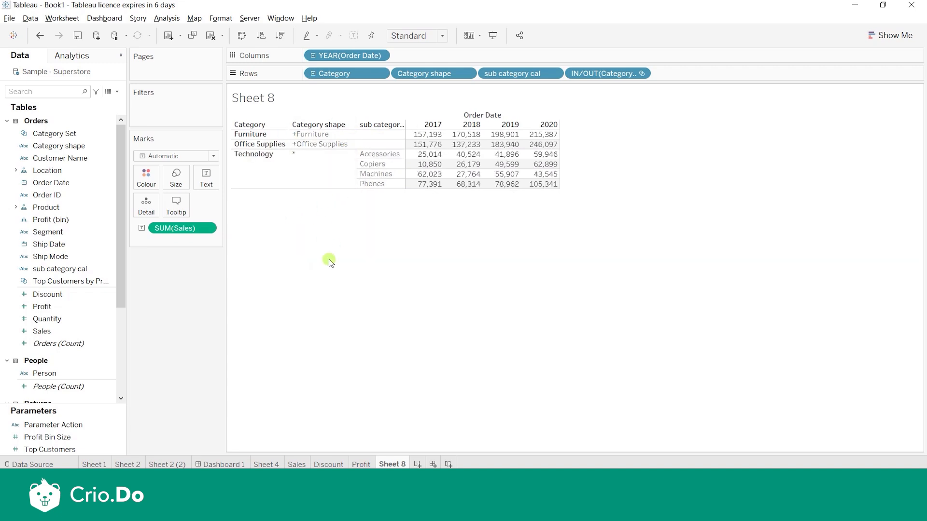
click(642, 347)
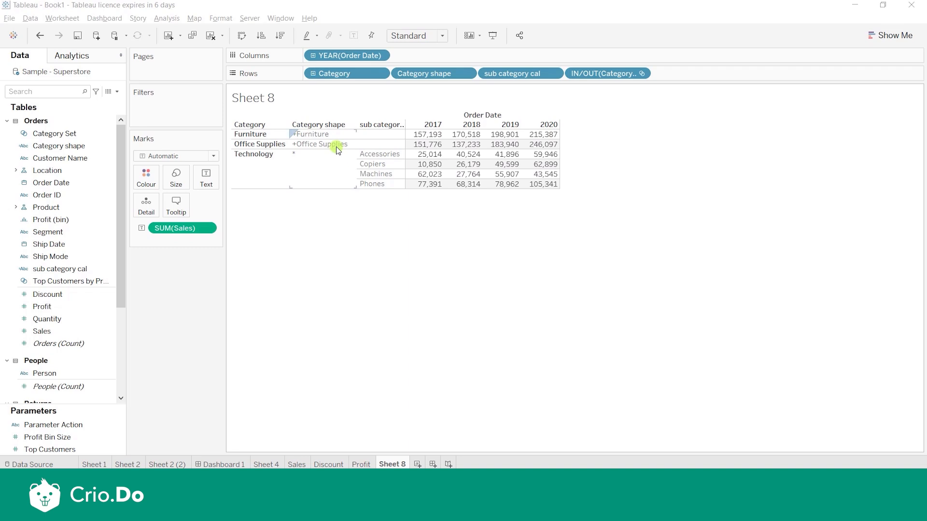
click(318, 145)
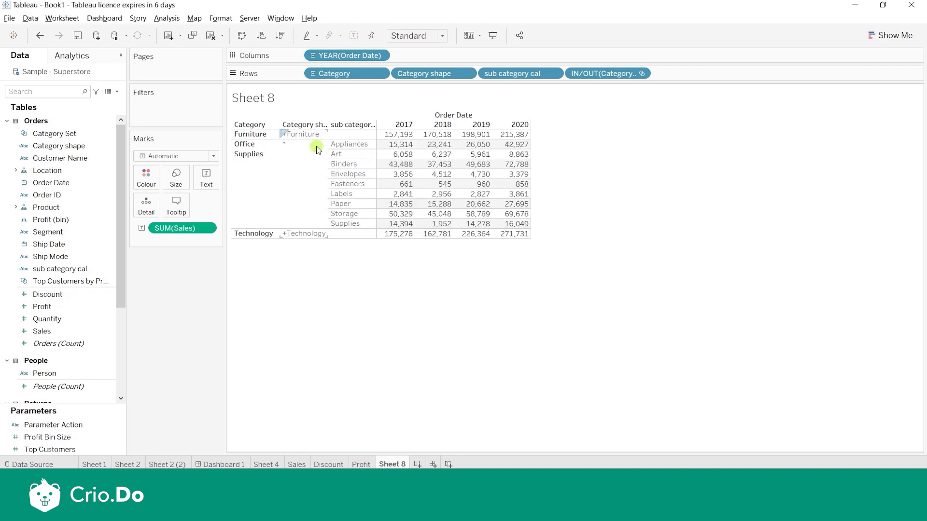
click(295, 134)
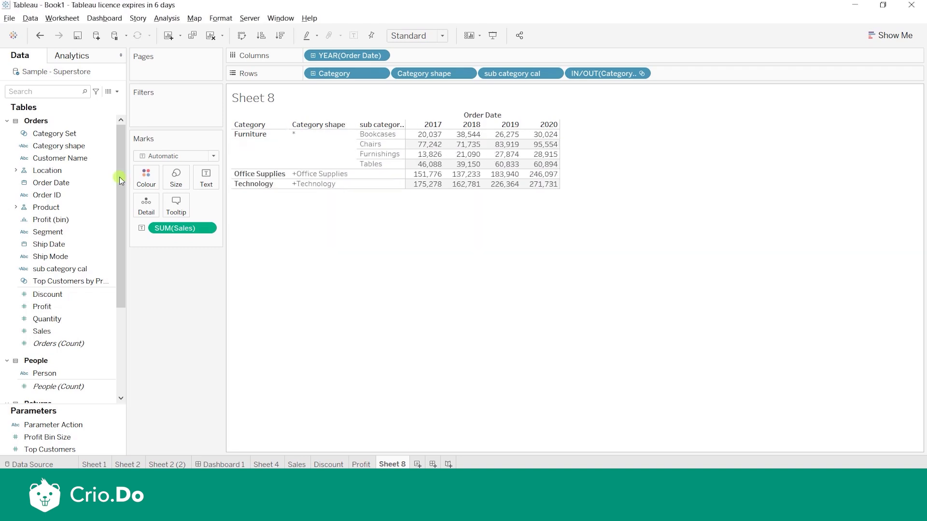
- Edit the Category shape formula so its THEN branch reads "*" + [Category] before ELSE, and save the calculated field
right_click(108, 146)
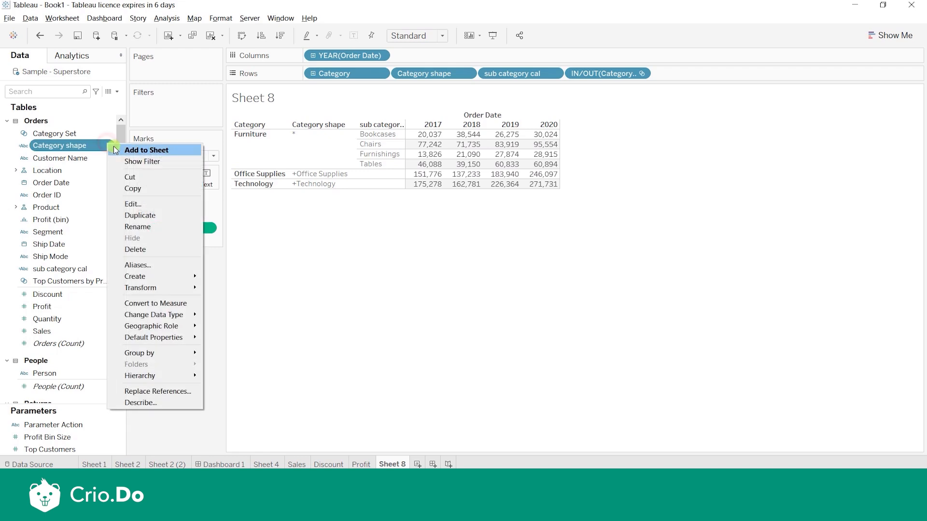
click(149, 204)
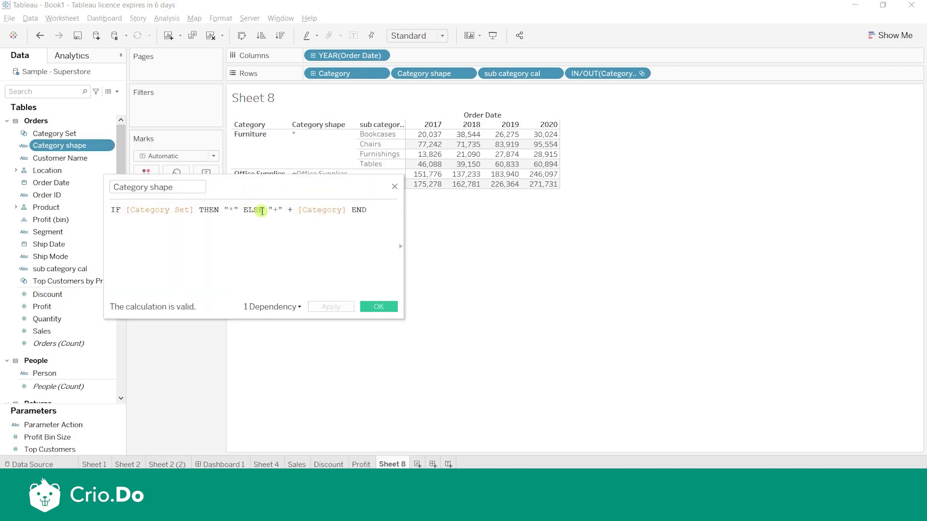
click(241, 209)
text(+ ca)
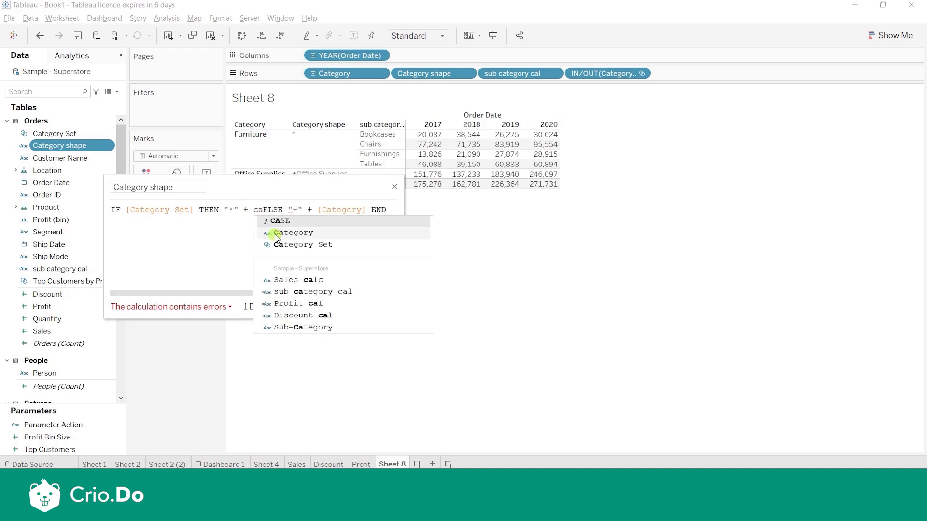
double_click(273, 233)
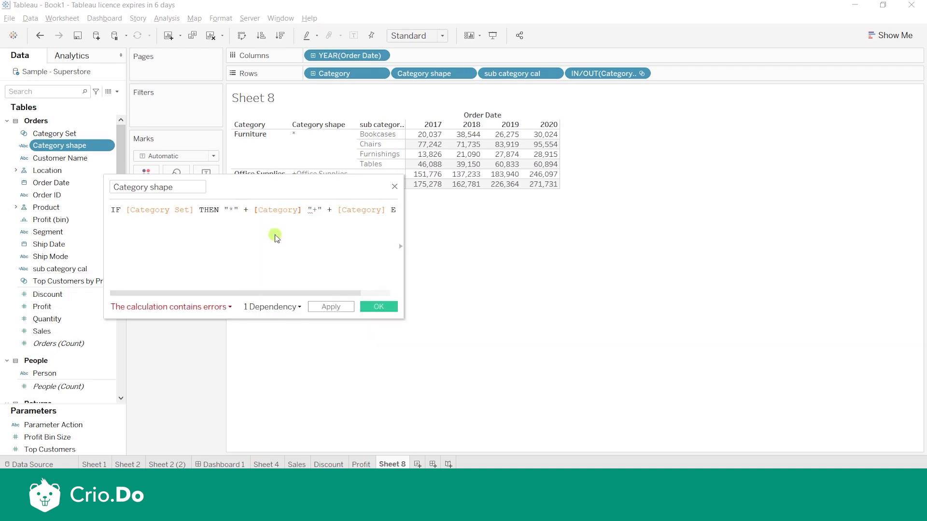
text(el)
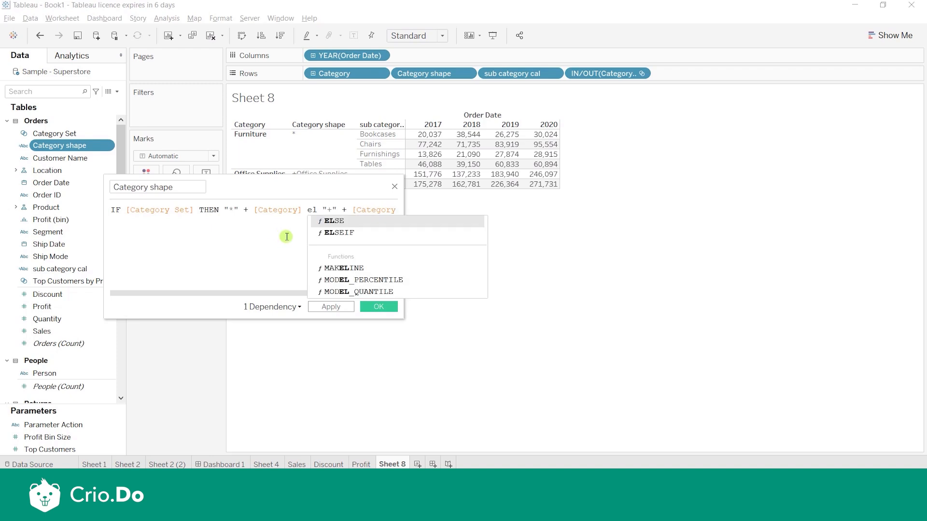
click(344, 220)
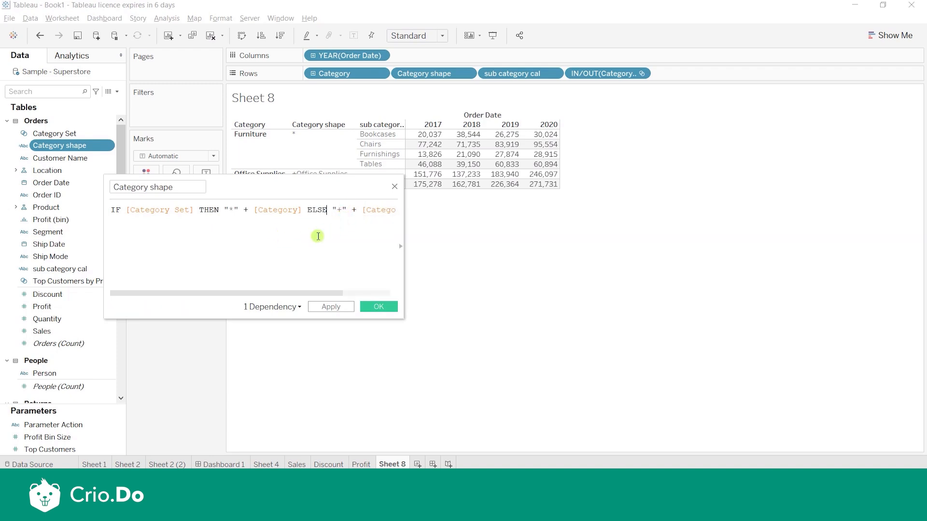
click(374, 307)
- Check the edited Category shape labels by selecting Furniture and expanding Office Supplies
click(306, 142)
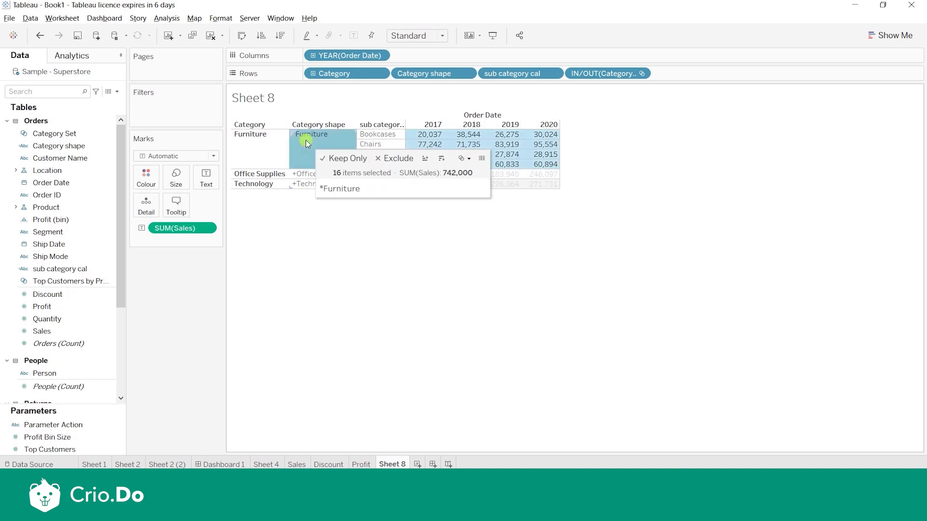
drag(325, 153, 326, 182)
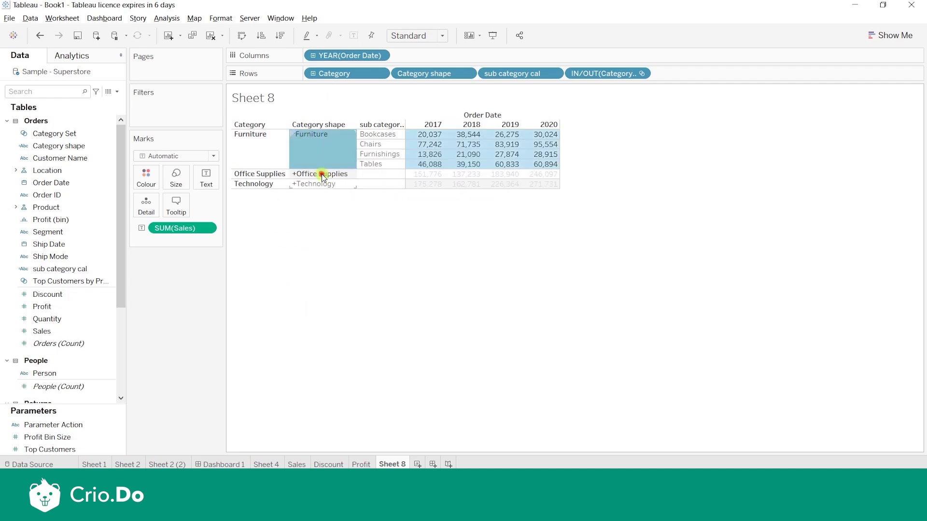
click(321, 173)
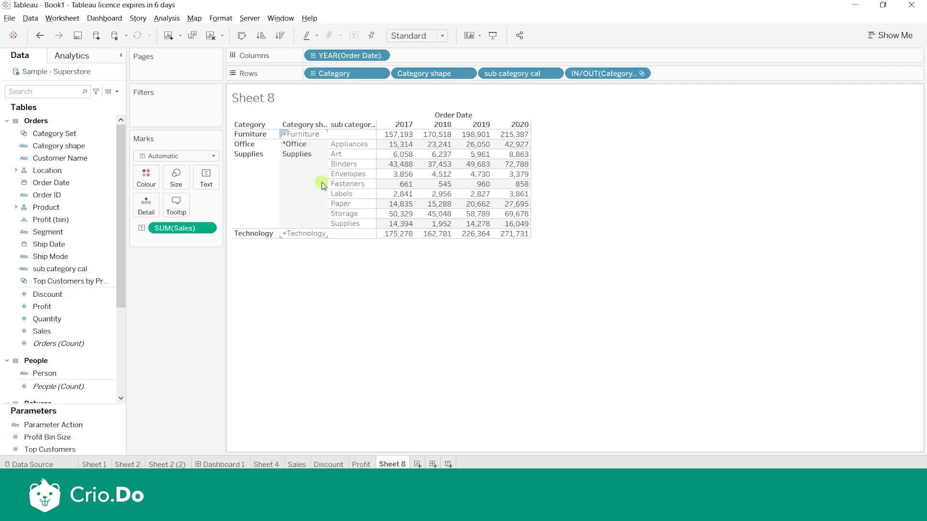
- Hide the header of the Category field on Rows
click(380, 74)
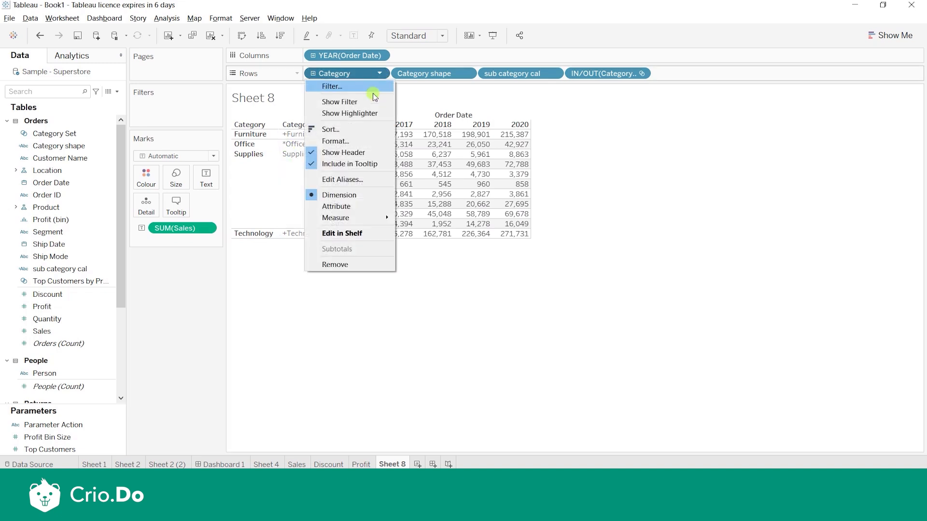
click(347, 153)
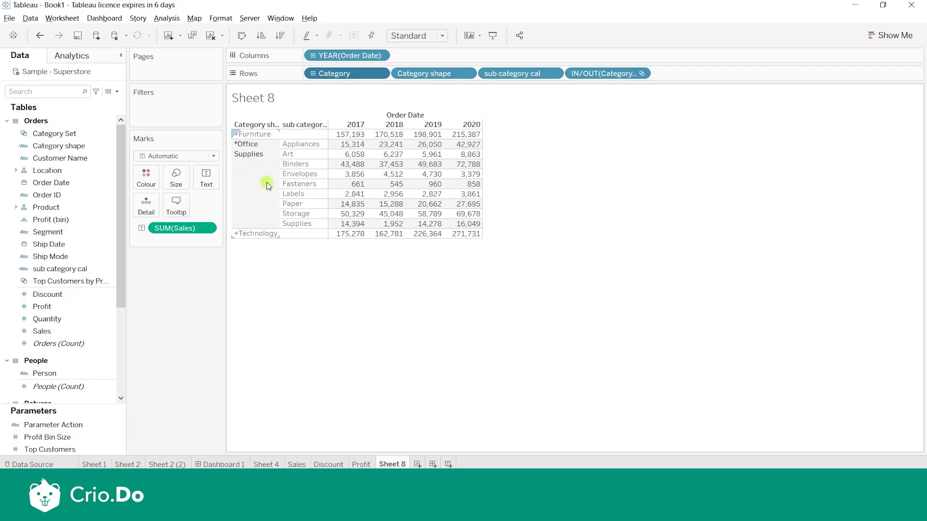
- Test expanding and collapsing Technology and Office Supplies through the Category shape column, ending with all categories collapsed
click(258, 234)
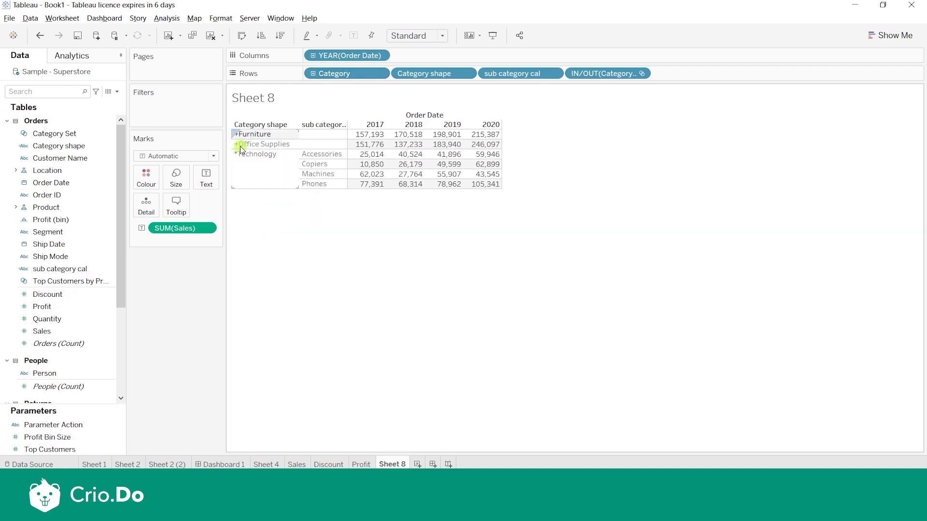
click(259, 168)
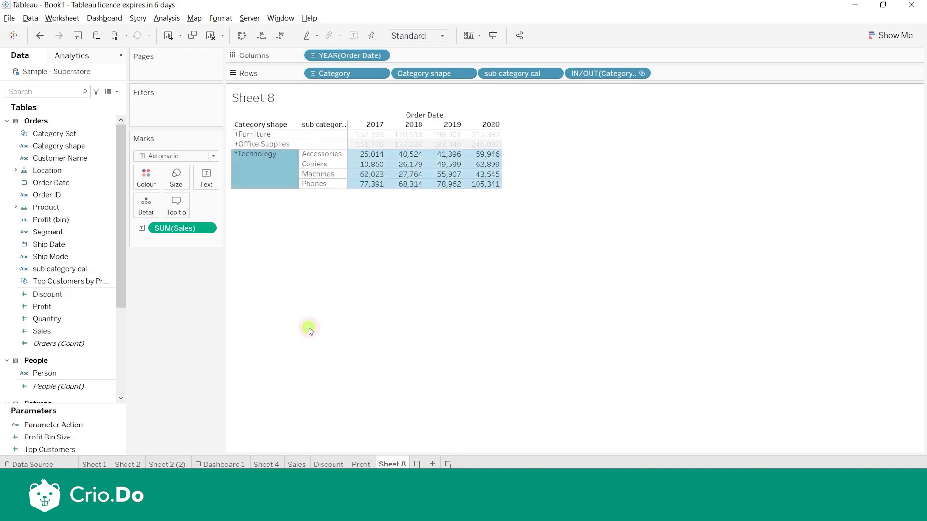
click(250, 169)
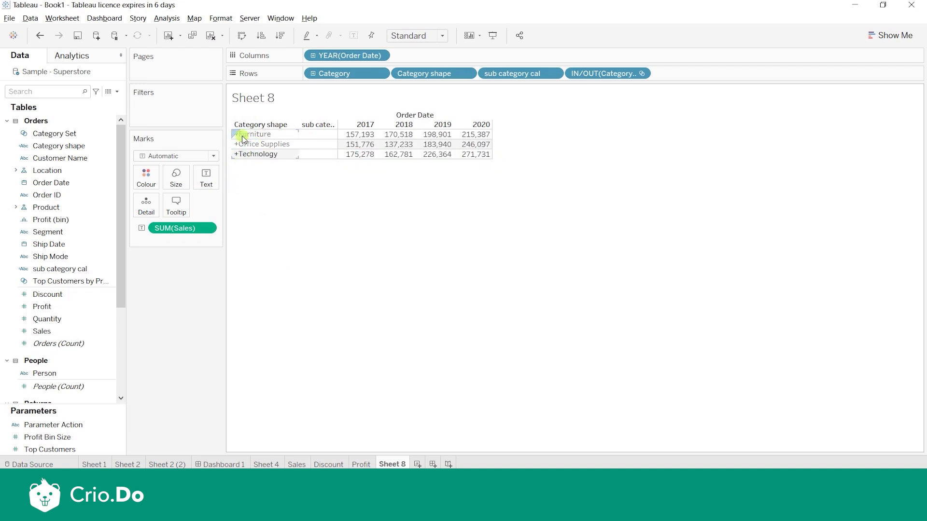
click(259, 158)
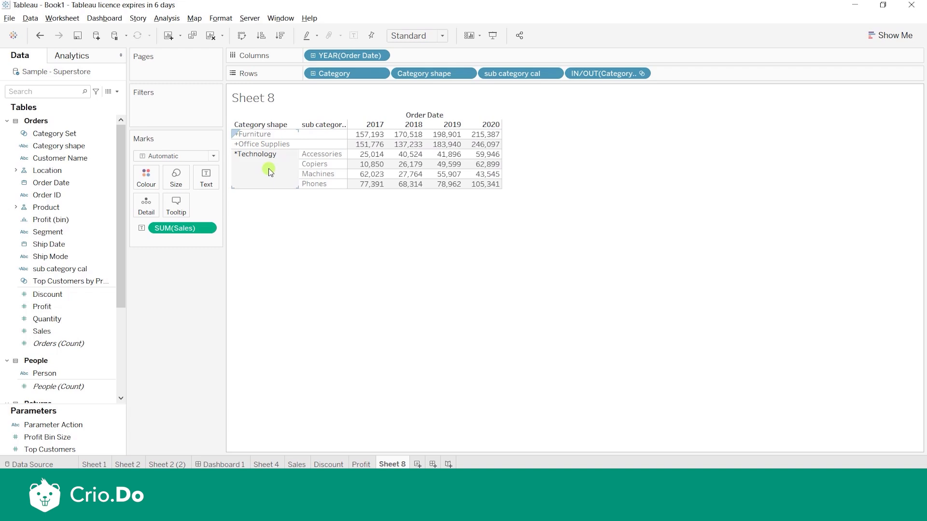
click(269, 171)
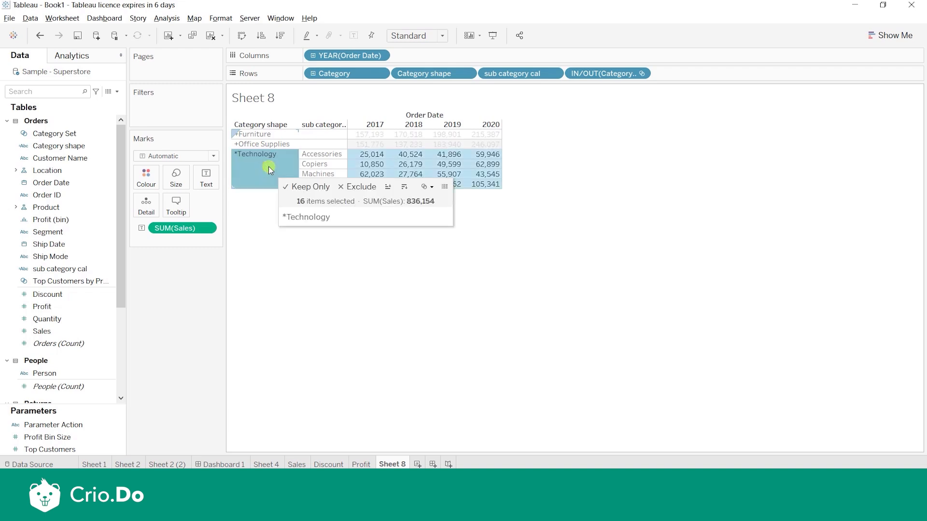
click(268, 166)
click(269, 144)
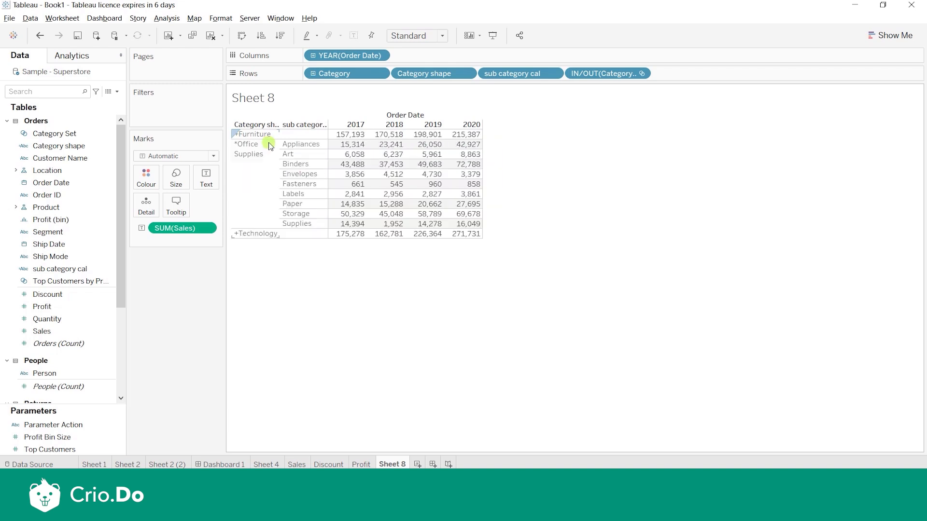
click(251, 183)
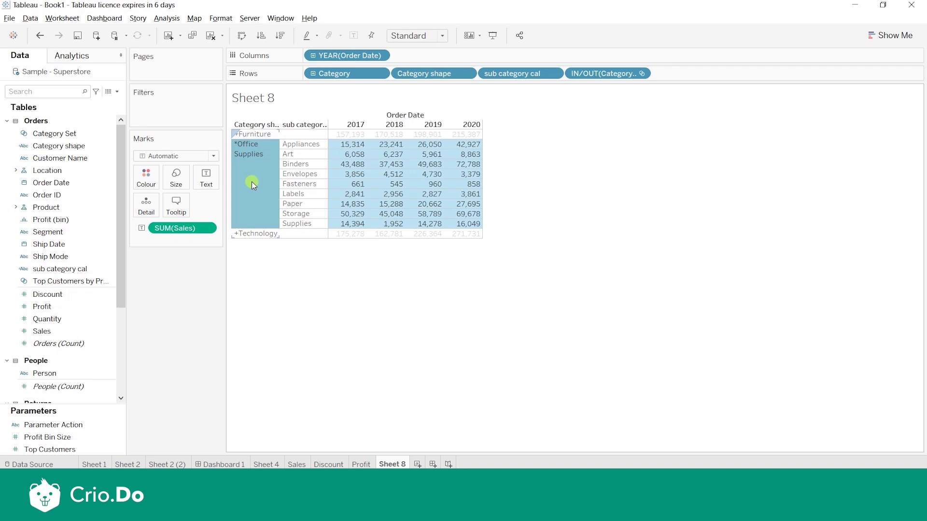
click(251, 181)
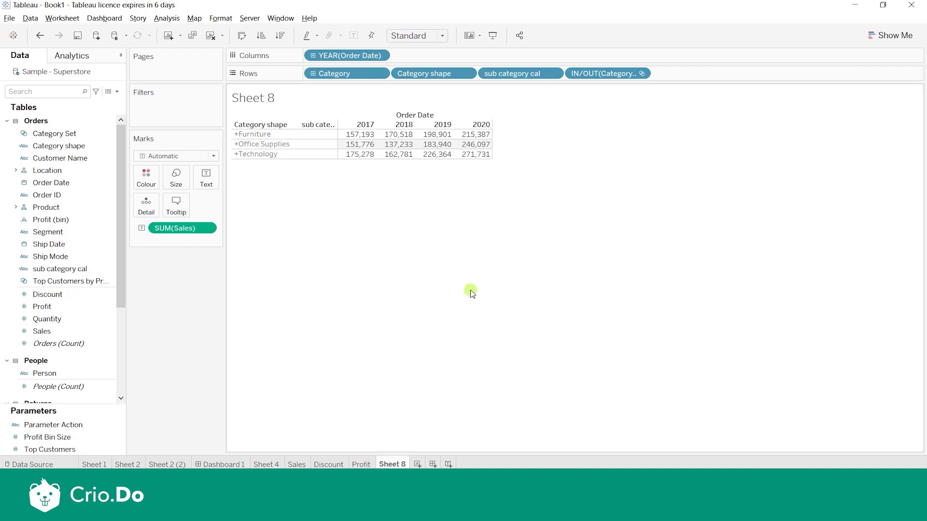
click(639, 339)
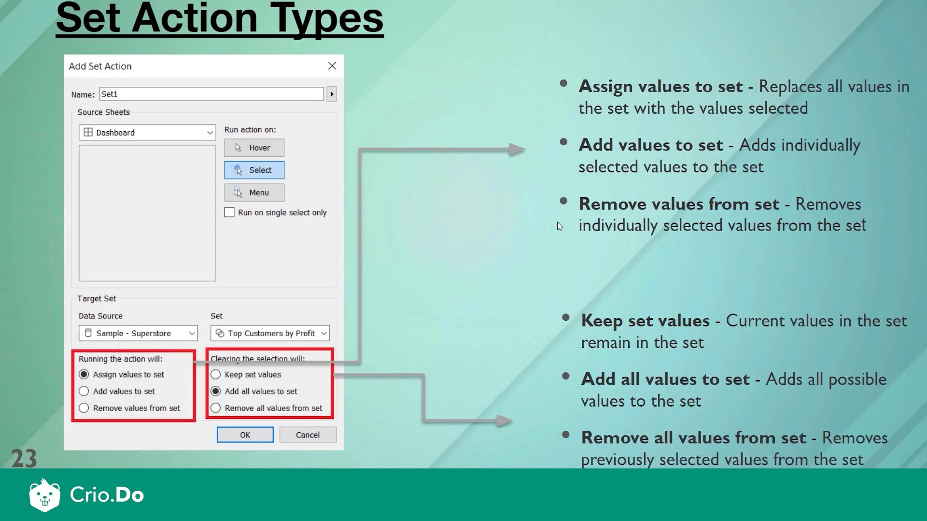
click(555, 215)
click(555, 215)
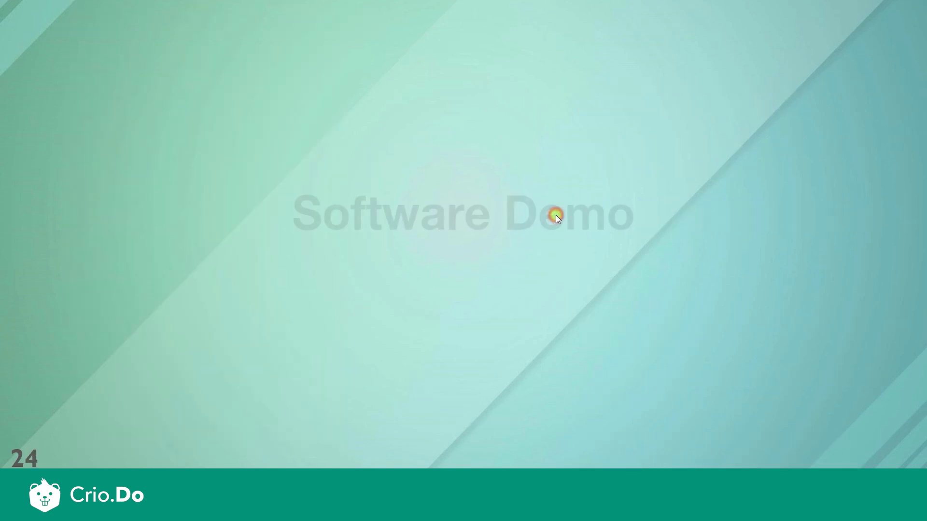
click(817, 205)
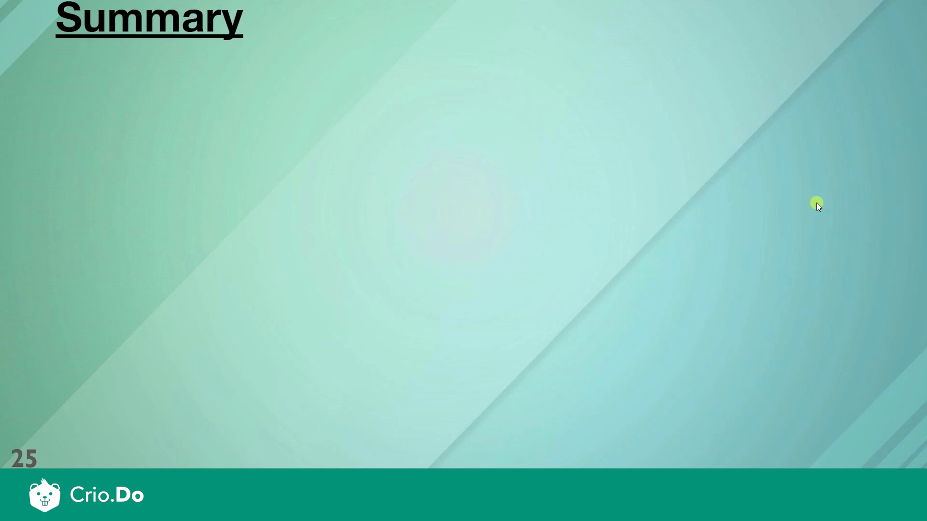
click(816, 203)
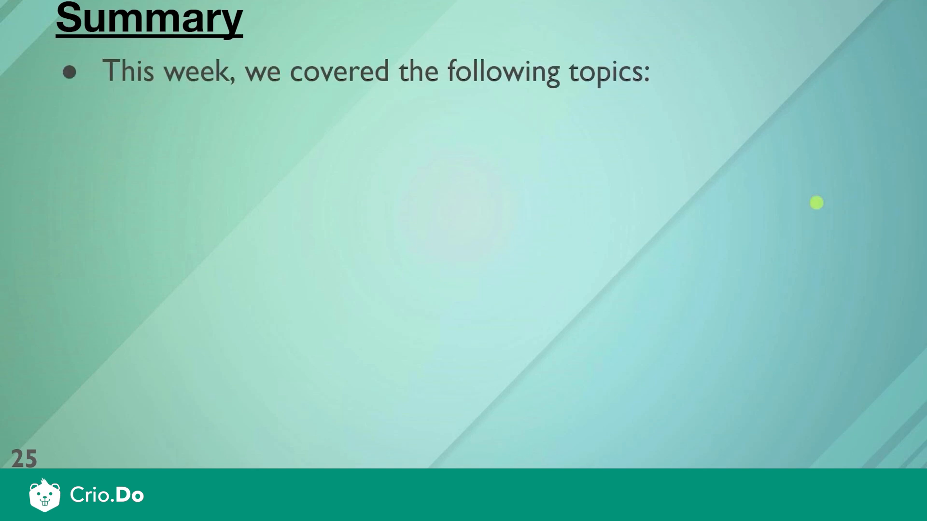
click(792, 164)
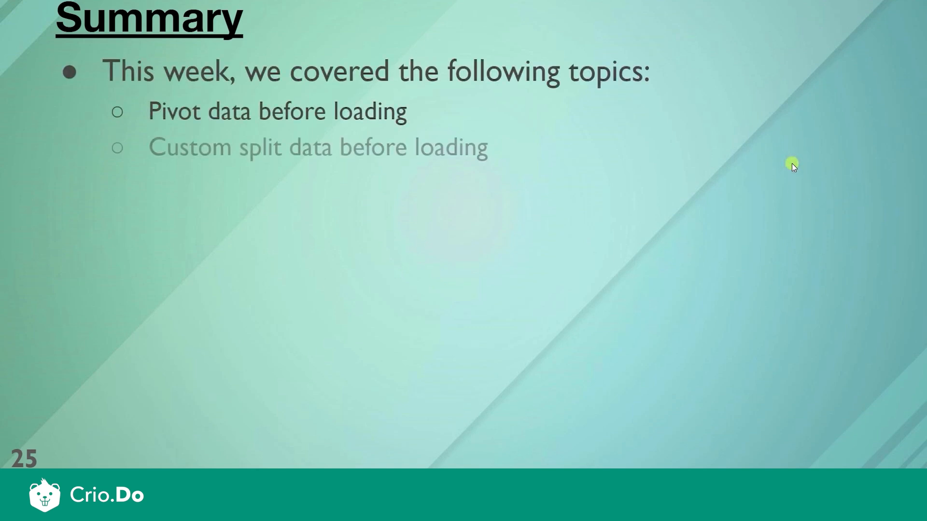
click(791, 164)
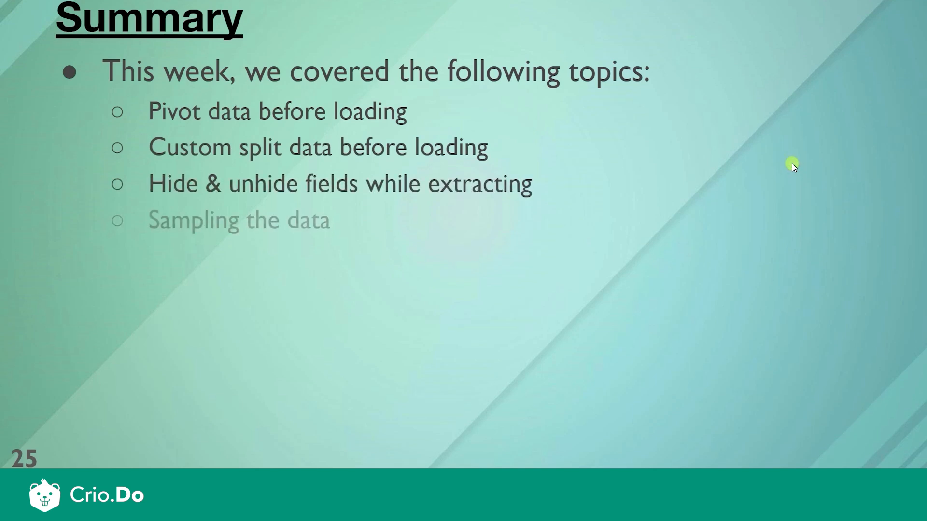
click(792, 163)
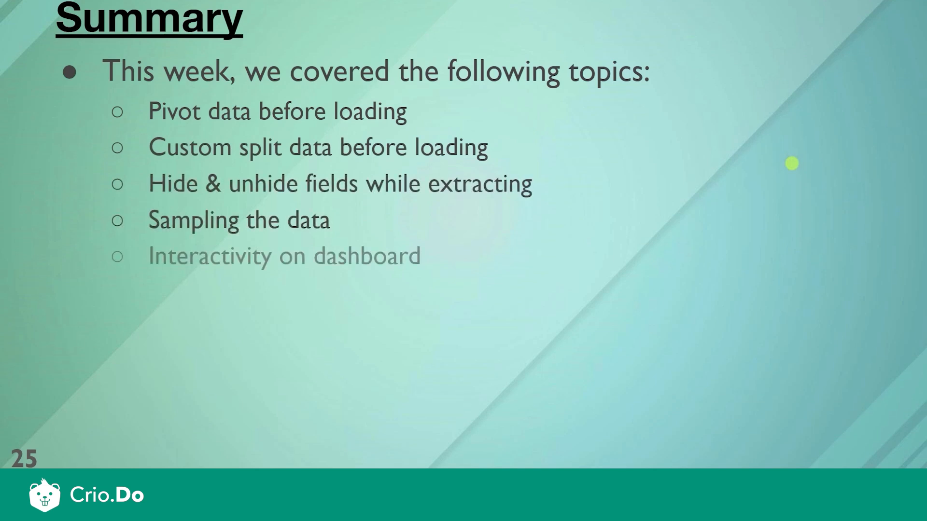